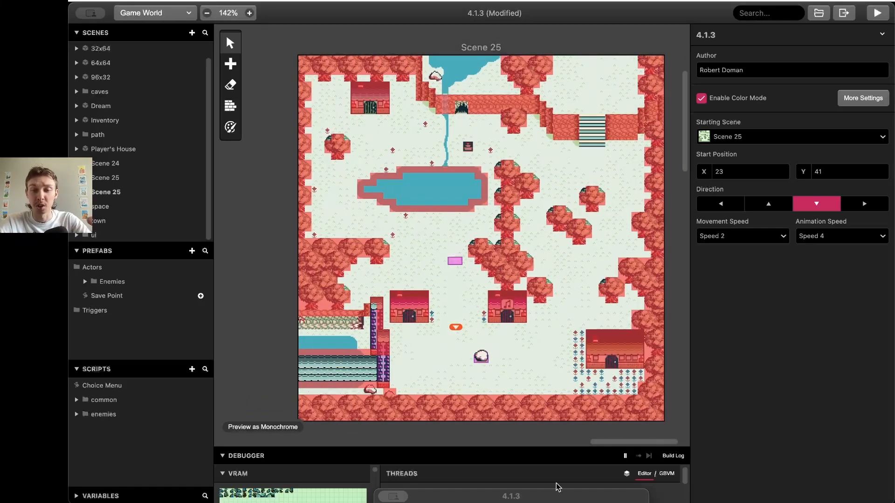
In the play-test window, walk the character around to the rock
left_click(583, 487)
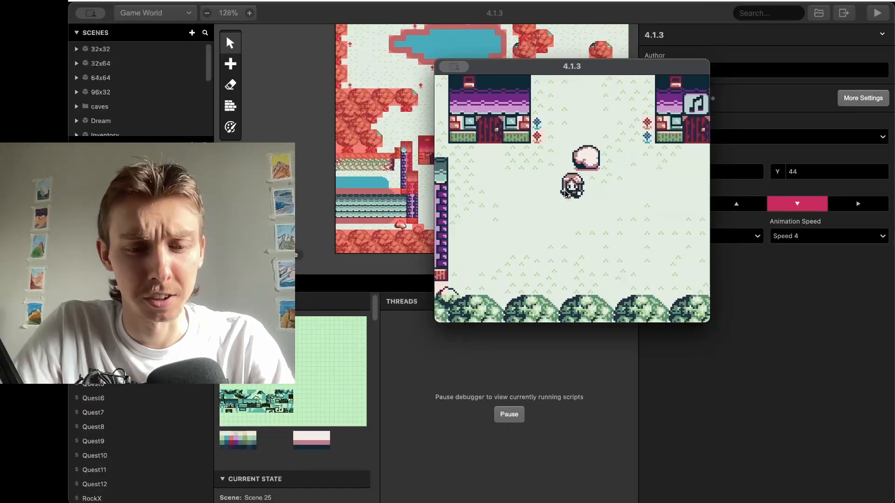
key("Down")
key("Right")
key("Up")
key("Right")
key("Left")
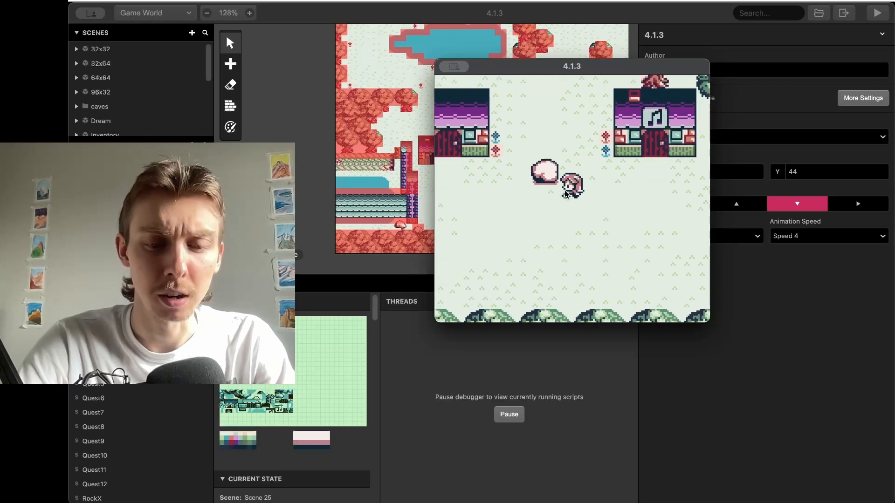
key("Left")
key("Up")
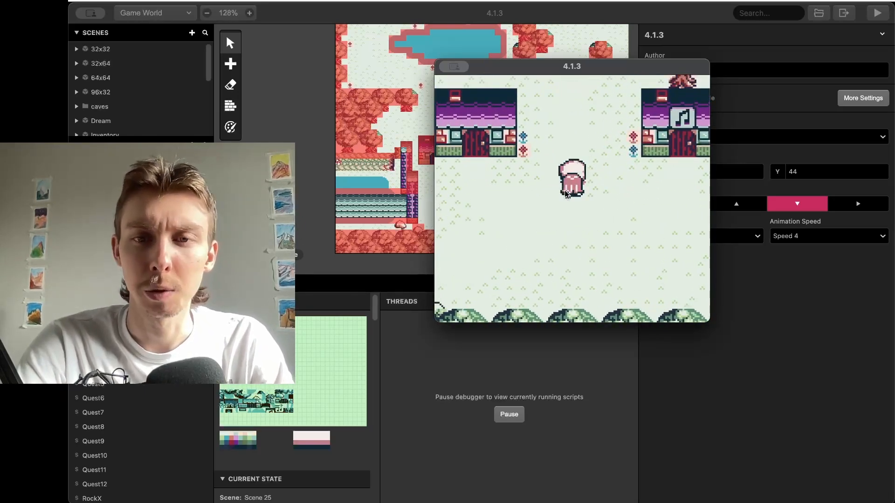
key("Up")
key("Up")
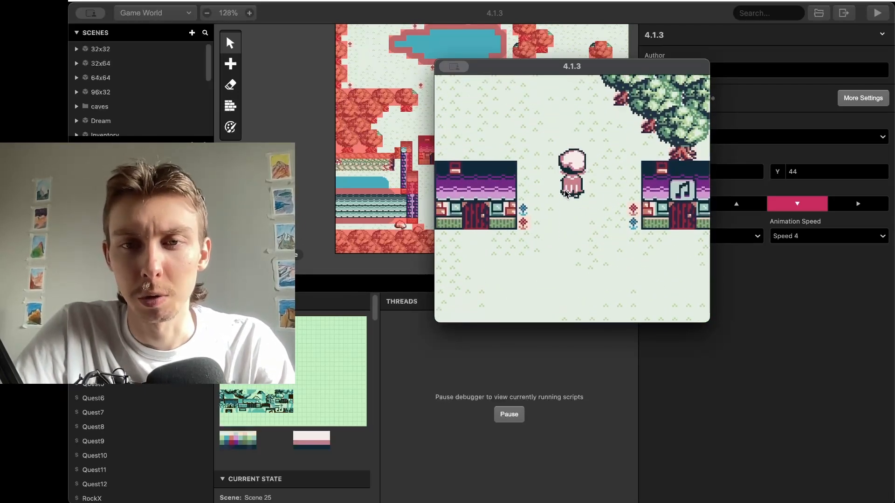
key("Right")
key("Down")
key("Right")
key("Left")
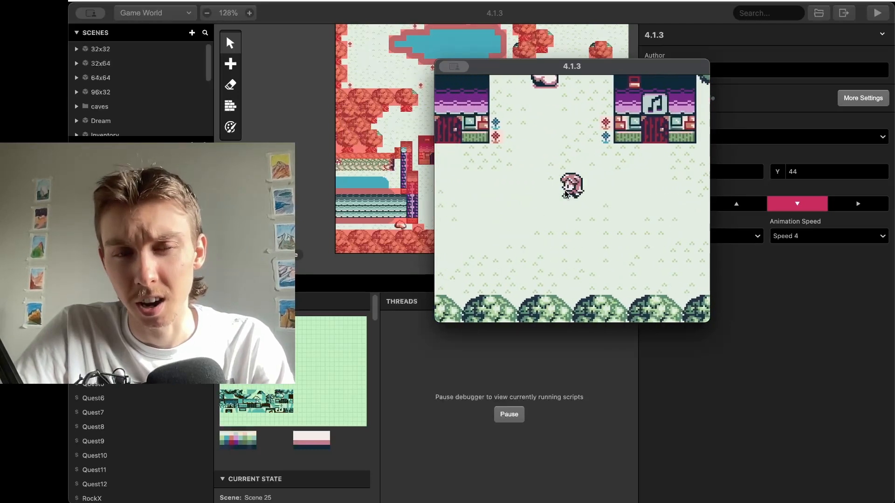
key("Down")
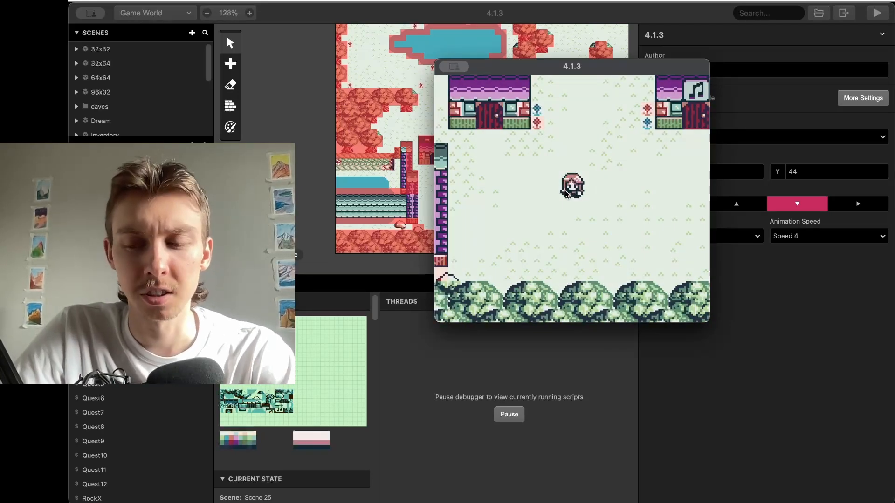
Walk through town and push the rock up the street toward the lake
key("Up")
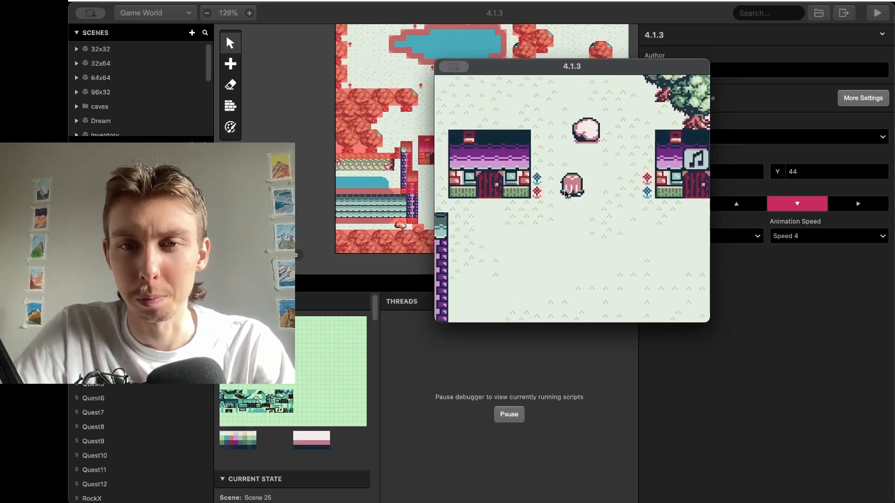
key("Up")
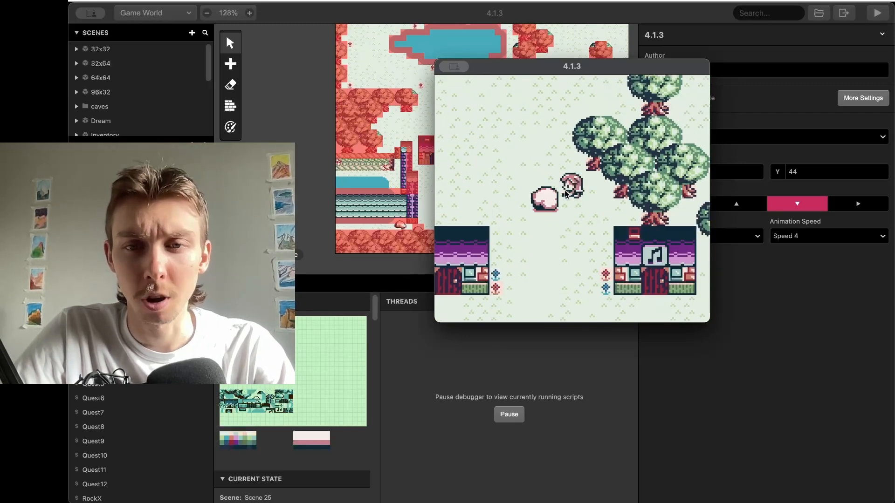
key("Down")
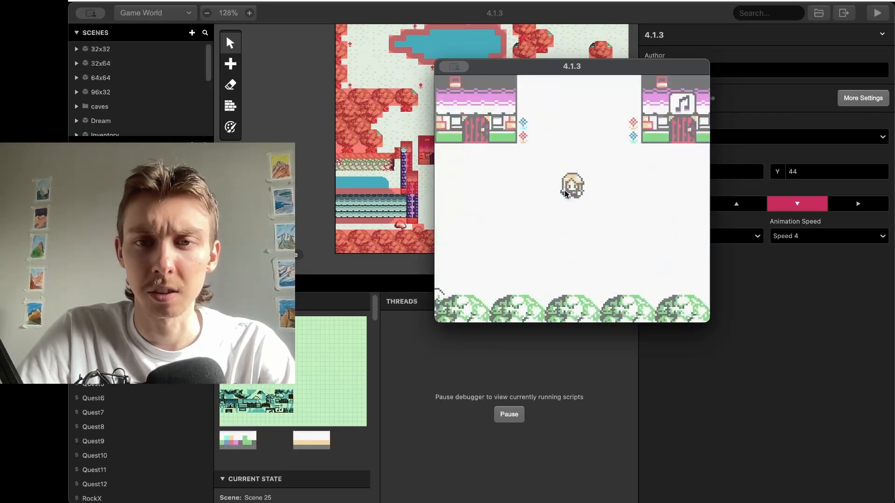
key("Left")
key("Up")
key("Up")
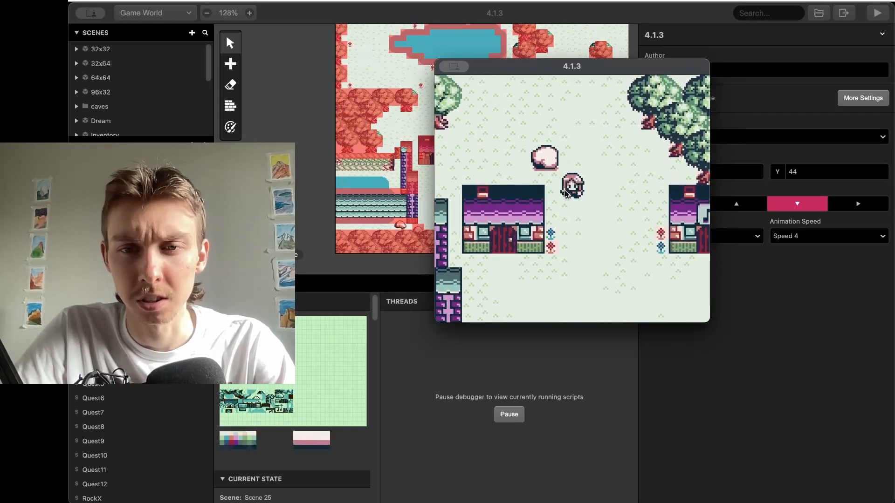
key("Up")
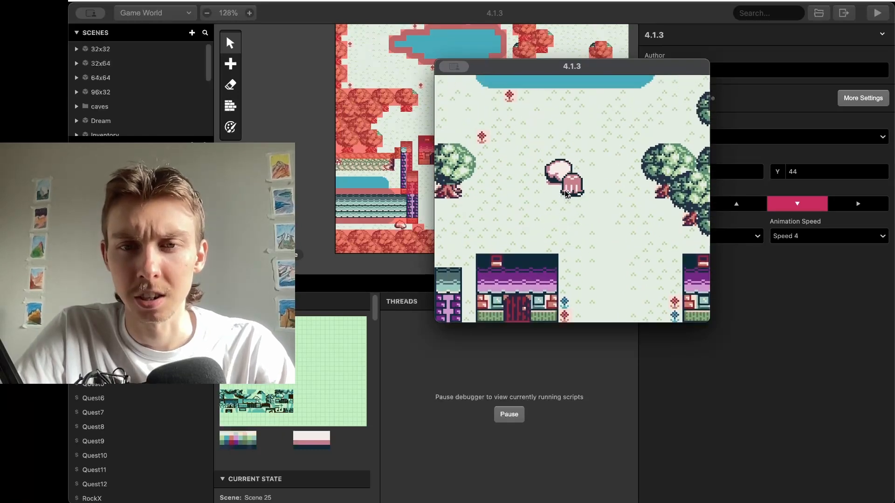
key("Right")
key("Down")
key("Up")
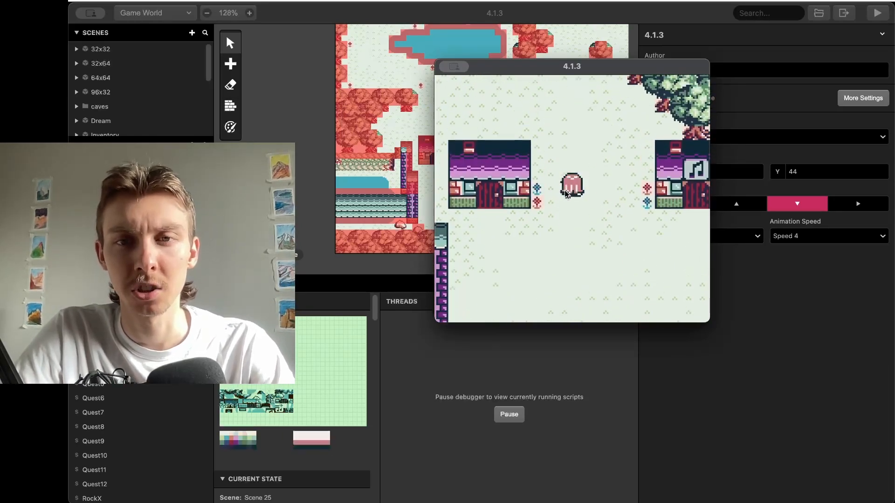
key("Up")
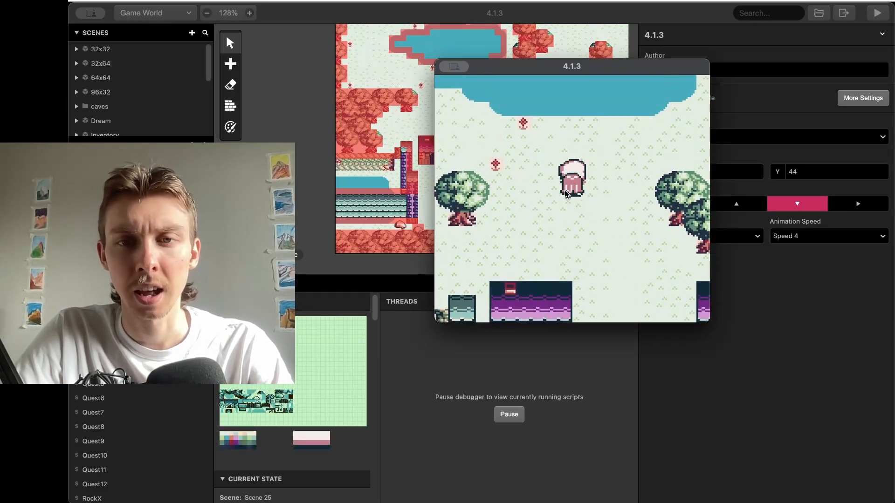
key("Right")
key("Up")
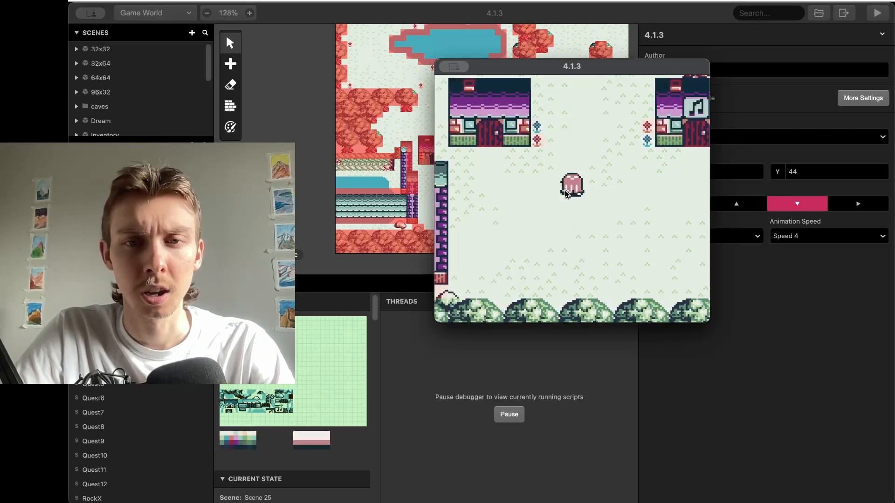
key("Up")
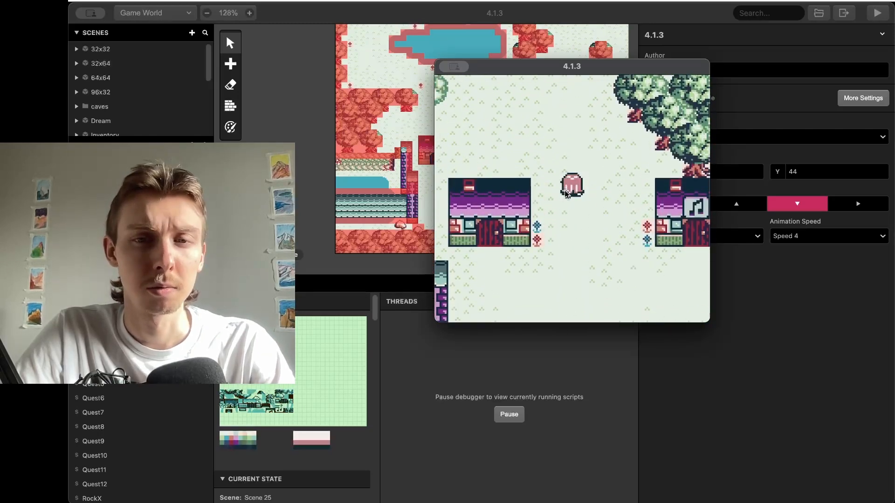
Push the rock left to the lake's edge and stand the character beside it
key("Left")
key("Left")
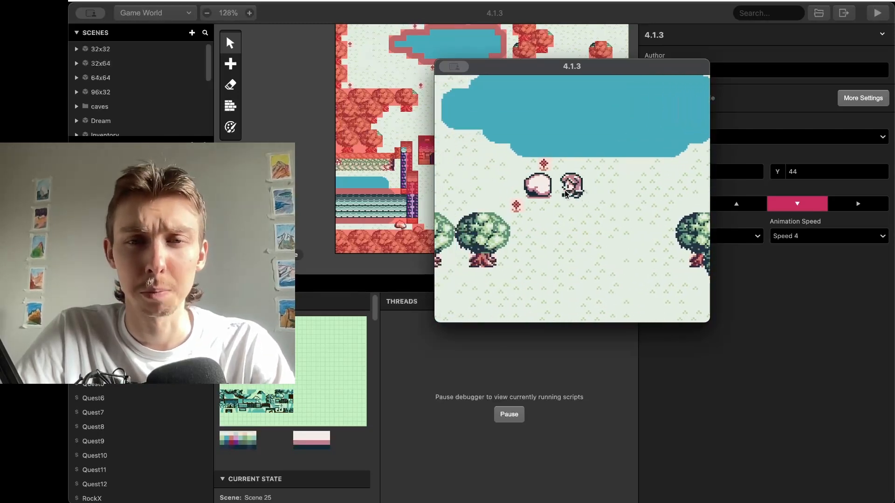
key("Down")
key("Left")
key("Up")
key("Right")
key("Up")
key("Left")
key("Down")
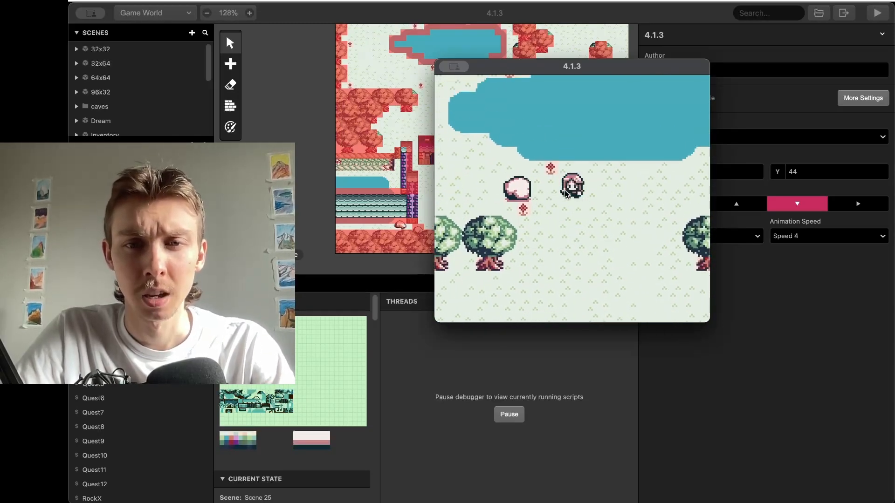
key("Left")
key("Up")
key("Return")
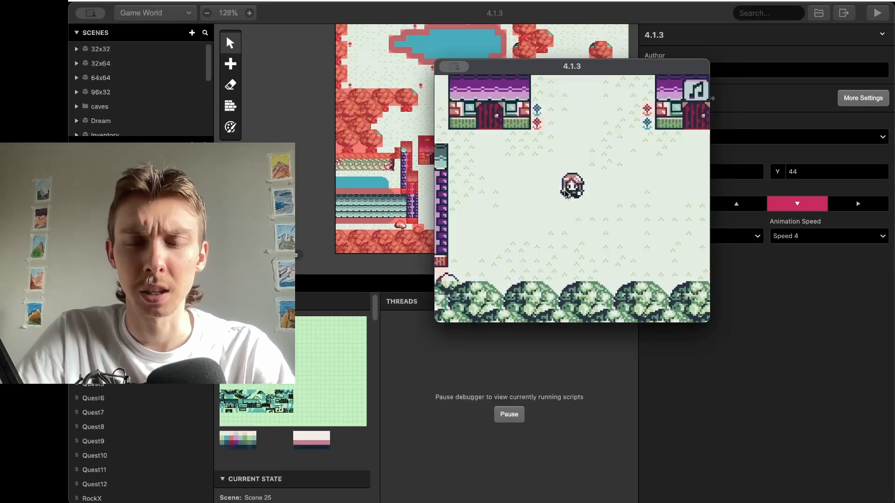
key("Up")
key("Left")
key("Up")
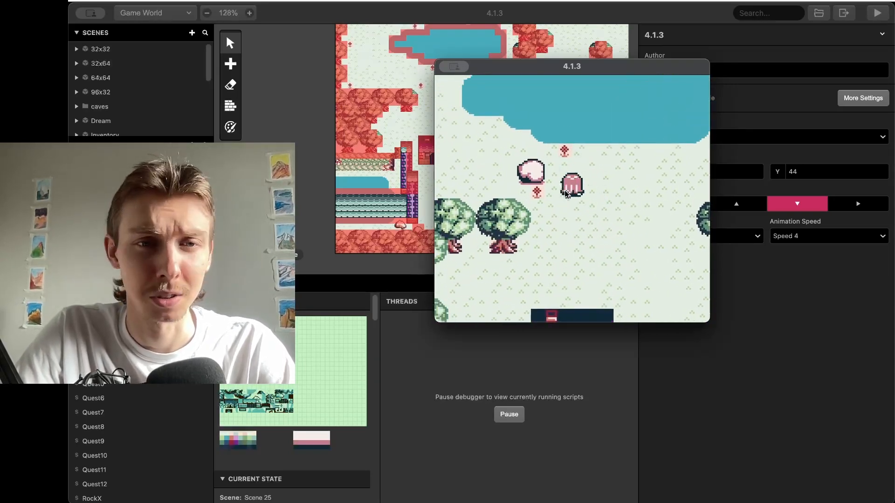
key("Right")
key("Left")
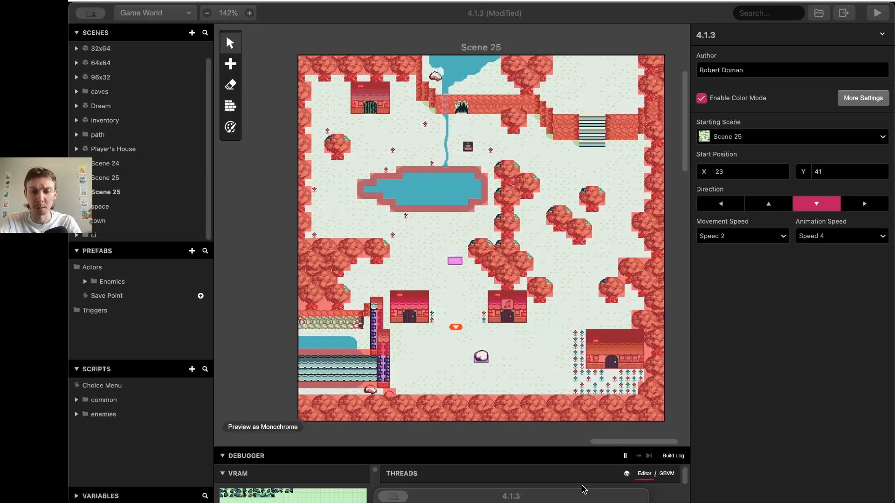
Close the play-test, delete the old Scene 25 and place a new scene
left_click(731, 365)
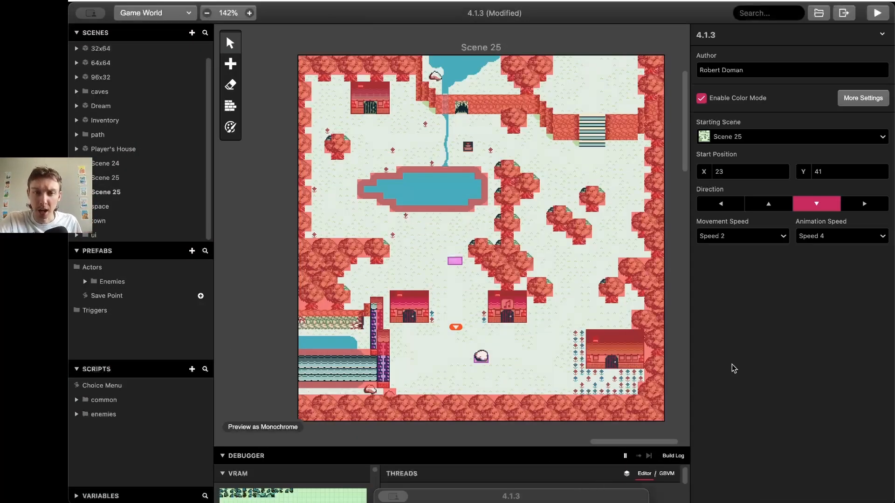
left_click(418, 312)
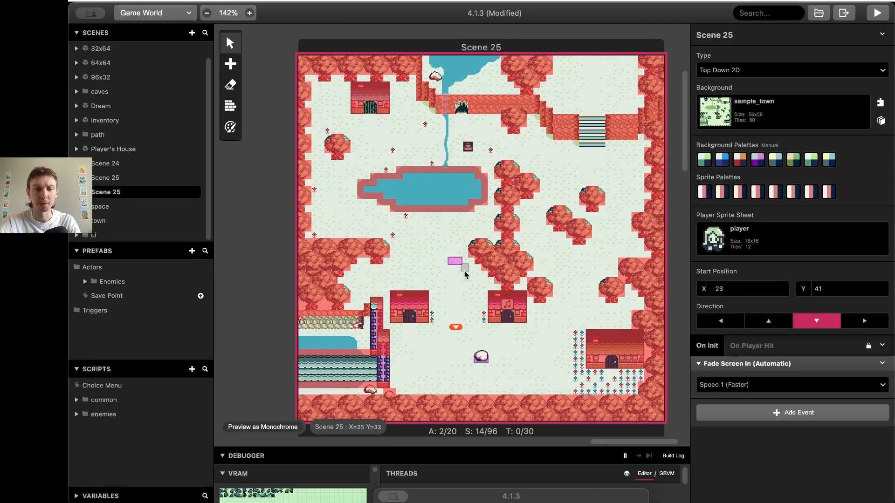
key("Delete")
key("s")
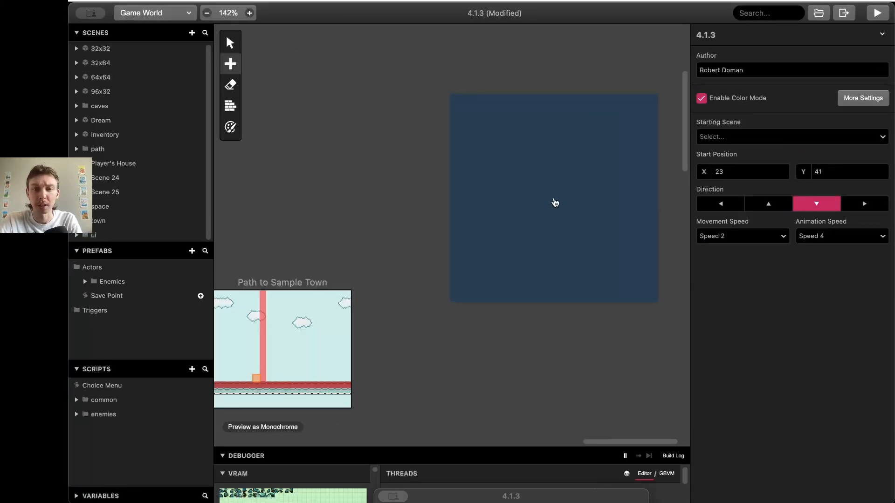
left_click(555, 203)
Give the scene the sample_town background and a Top Down first palette
left_click(744, 125)
scroll(788, 229, "down", 5)
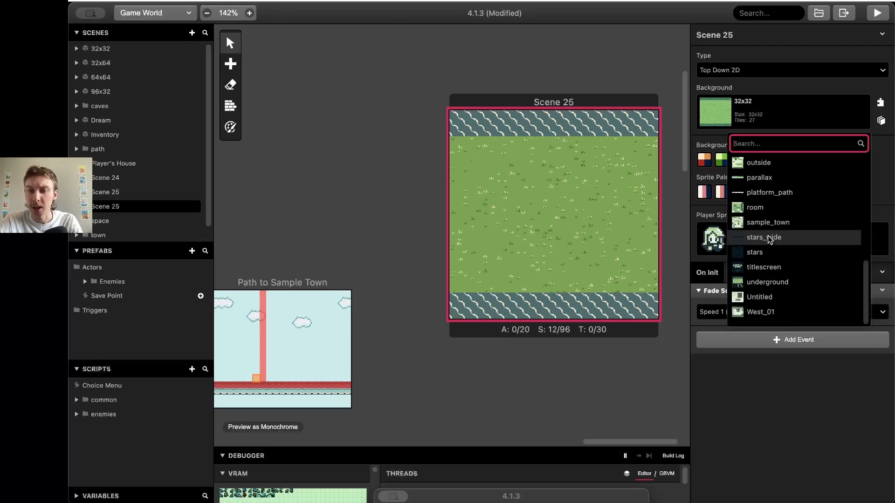
left_click(792, 222)
scroll(424, 248, "right", 5)
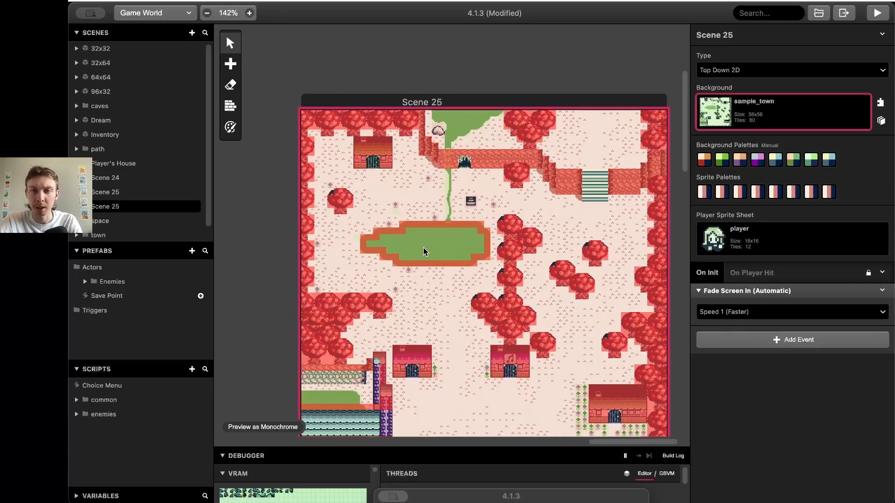
left_click(704, 160)
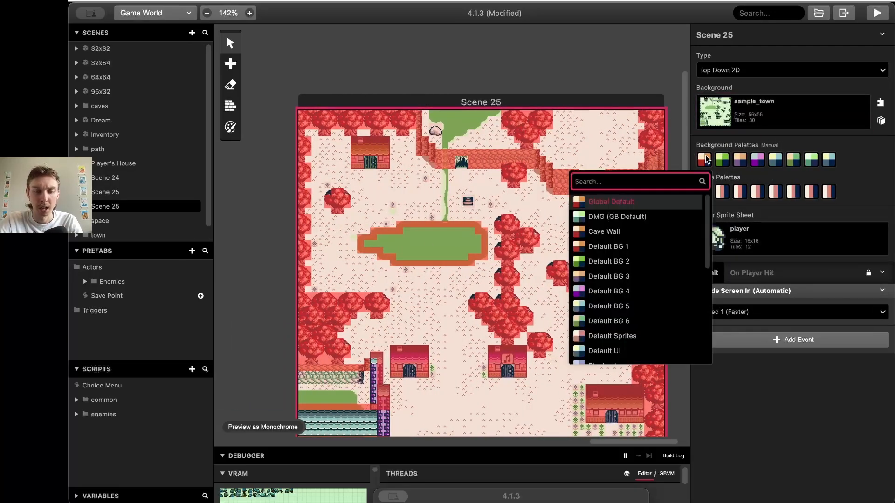
scroll(650, 254, "down", 5)
left_click(649, 314)
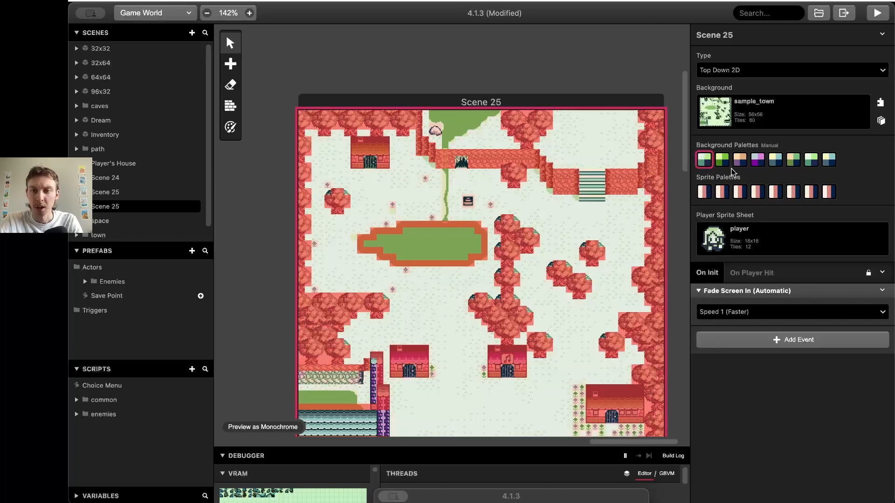
Set the second and third palettes to Top Down Water and Top Down Cliff, then reposition the scene
left_click(722, 160)
type("wa")
left_click(669, 216)
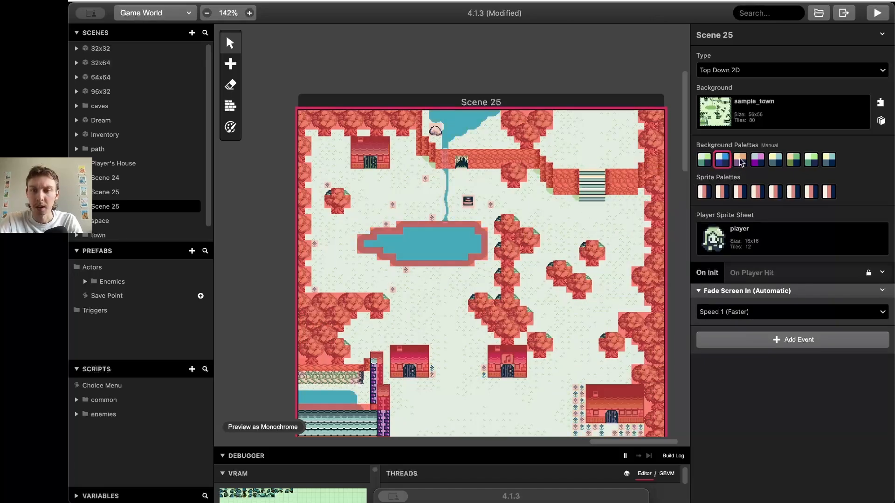
left_click(740, 161)
scroll(713, 233, "down", 5)
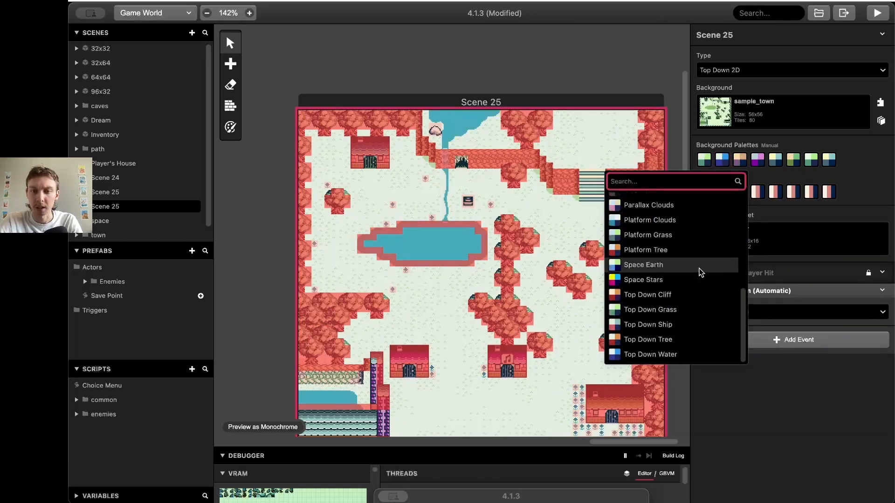
left_click(686, 292)
left_click_drag(463, 106, 521, 91)
left_click(518, 63)
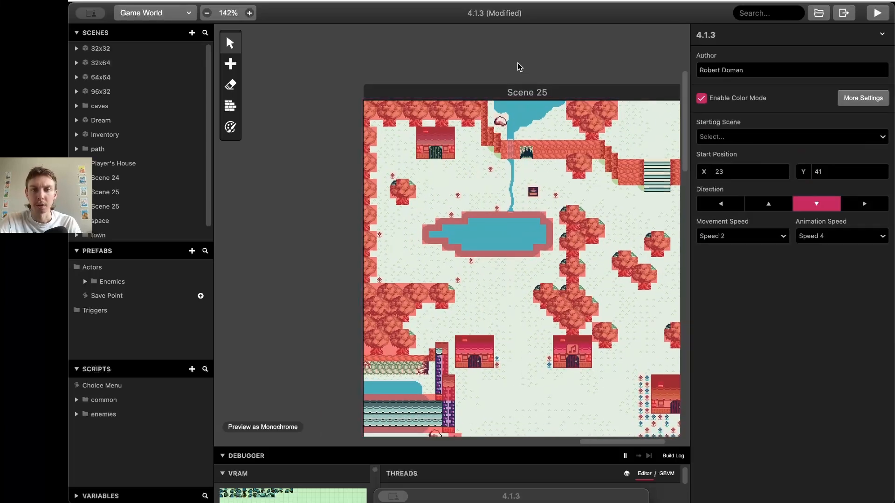
Choose Scene 25 as the Starting Scene in project settings
scroll(518, 62, "down", 3)
scroll(517, 63, "right", 3)
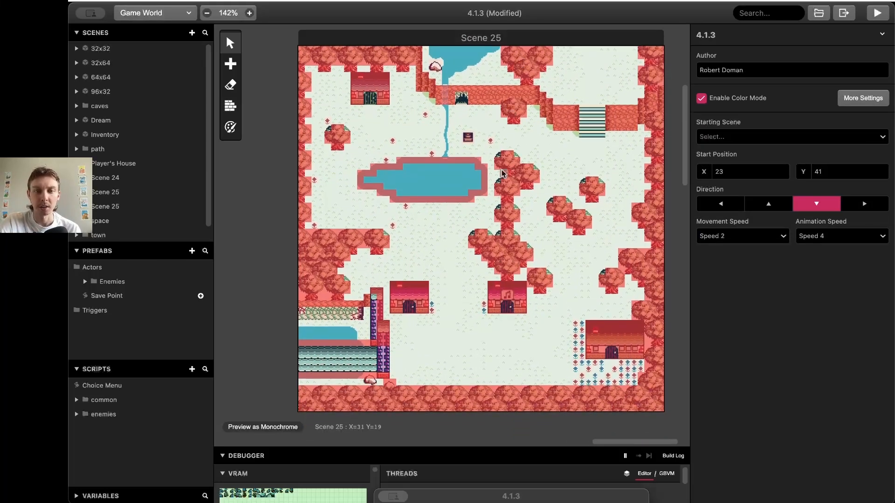
left_click(503, 174)
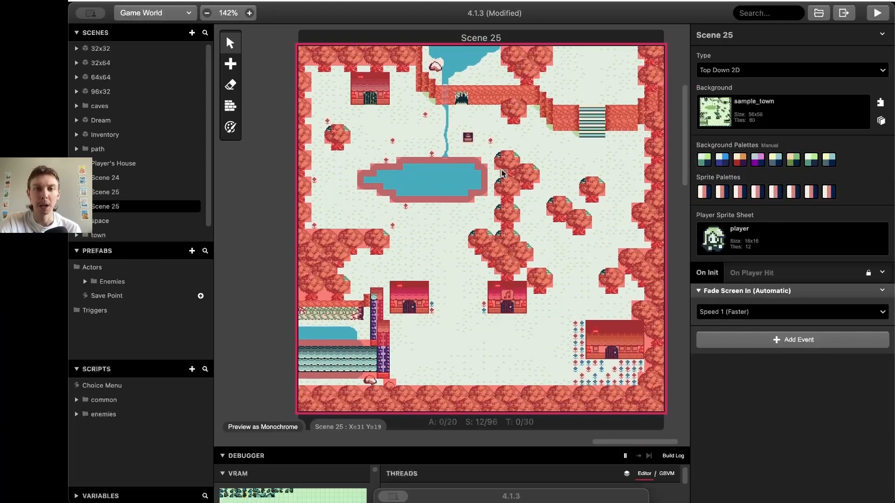
left_click(290, 189)
scroll(283, 156, "left", 2)
scroll(283, 155, "left", 2)
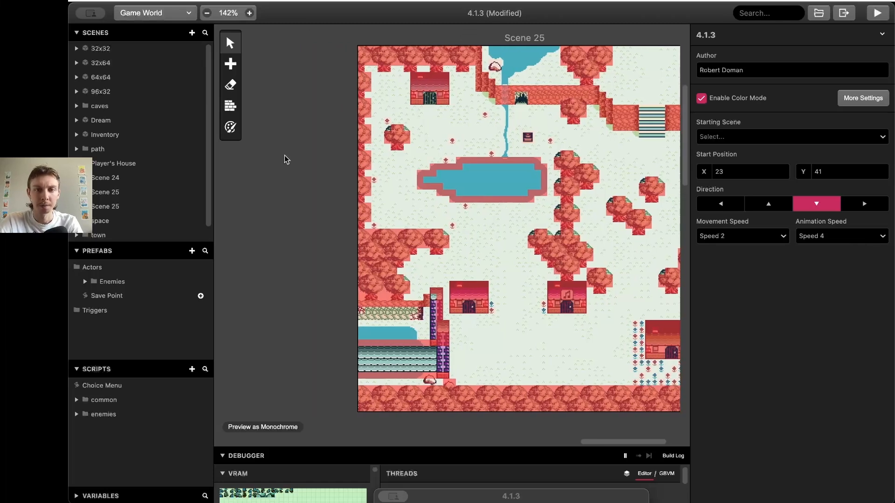
left_click(750, 138)
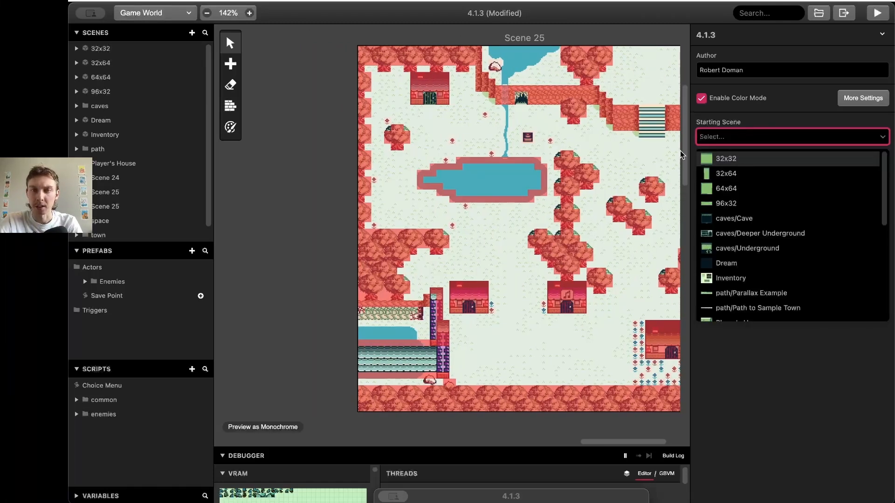
scroll(757, 203, "down", 5)
scroll(757, 205, "up", 1)
left_click(745, 195)
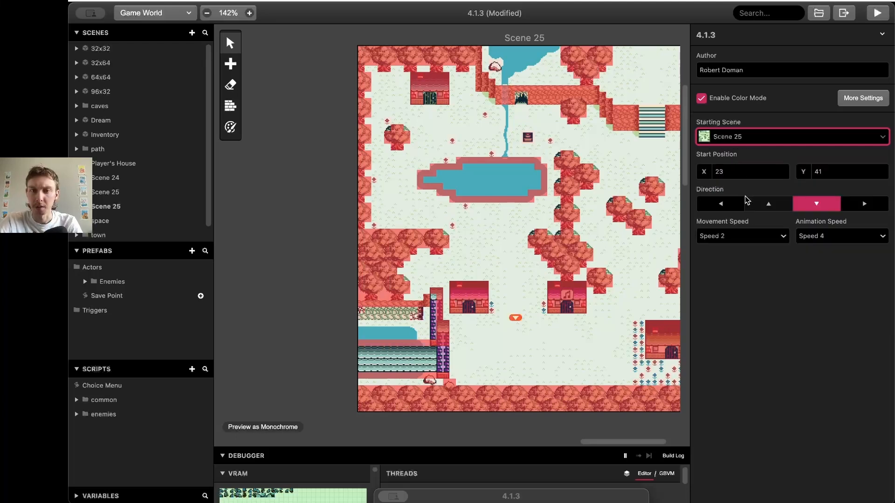
Move the player start marker down to X 21, Y 46 near the town's bottom
left_click_drag(518, 320, 535, 279)
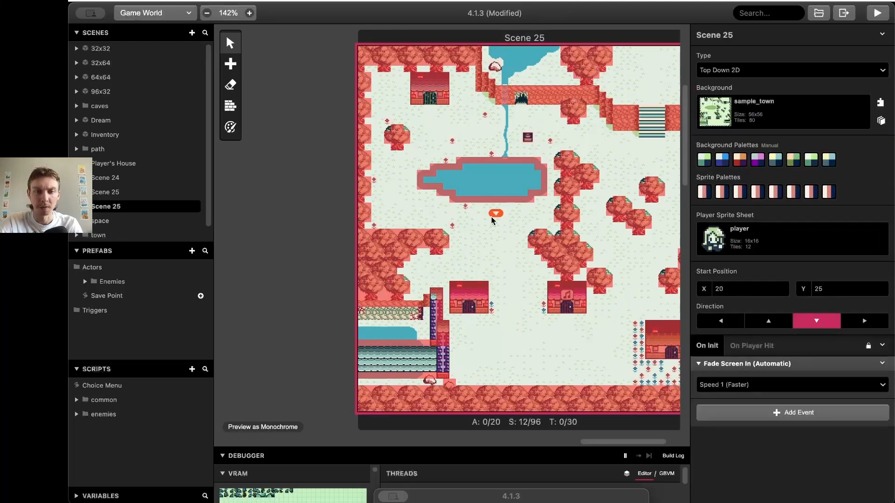
scroll(536, 283, "right", 3)
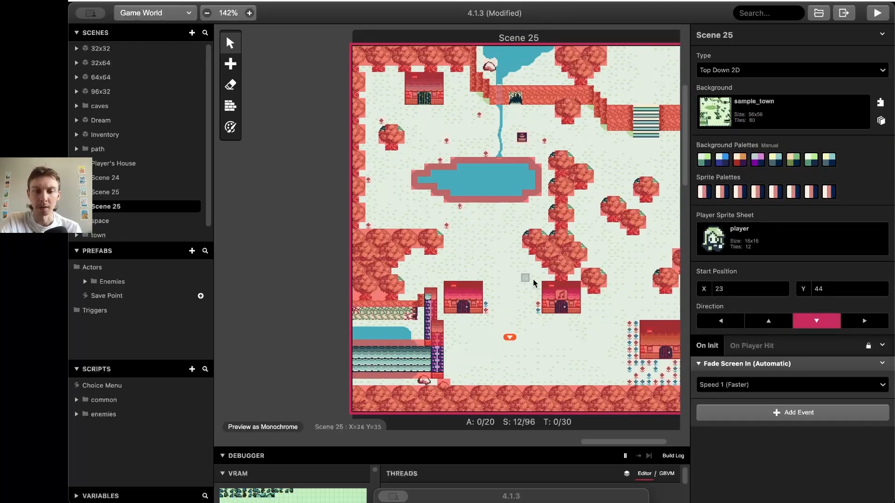
left_click_drag(455, 341, 458, 282)
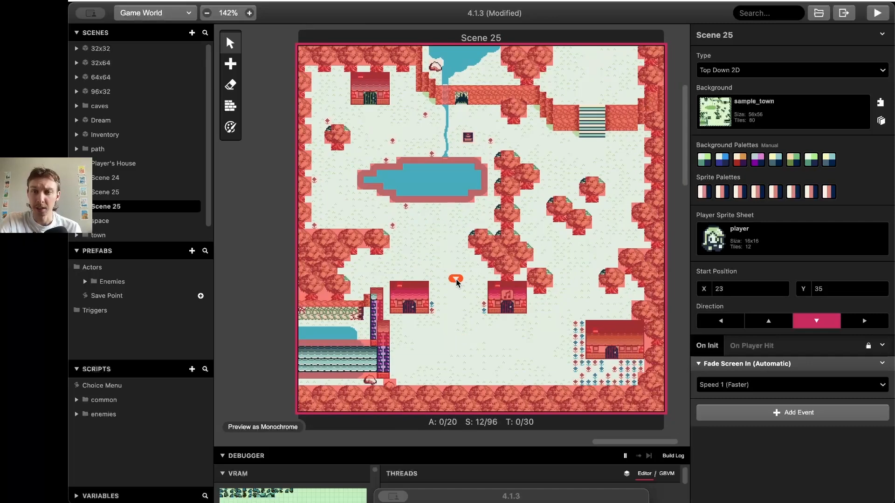
left_click(269, 227)
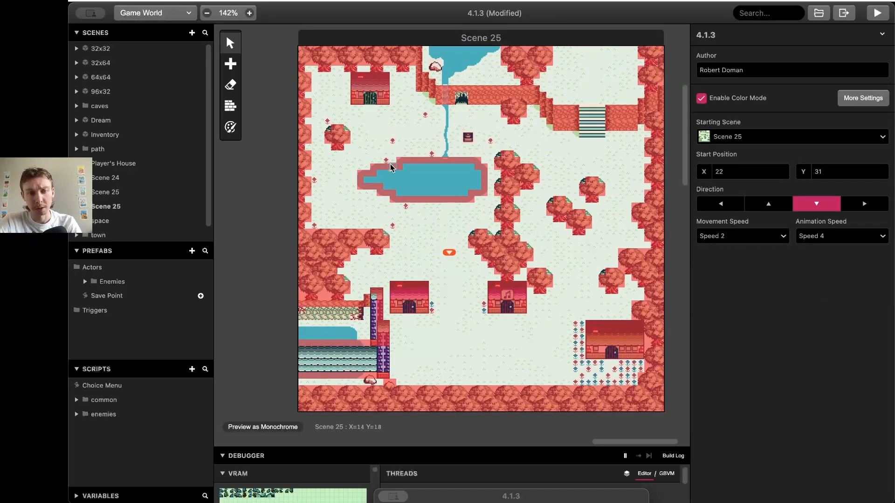
left_click(230, 63)
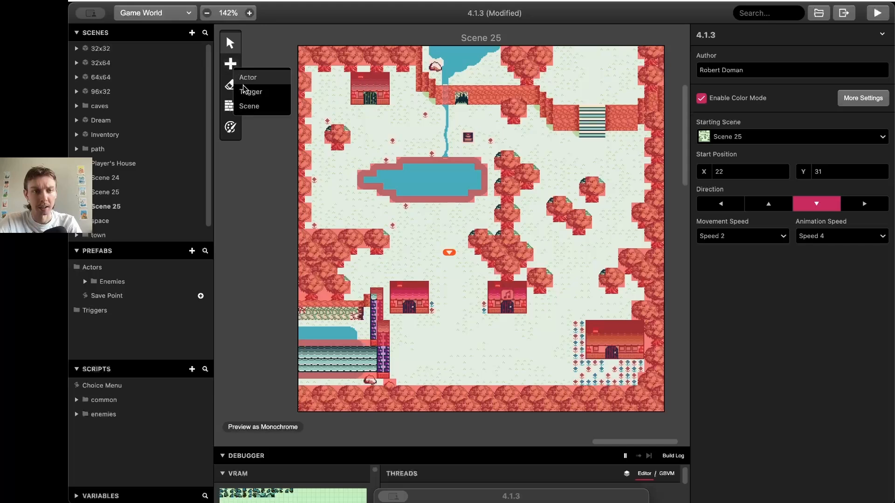
left_click(250, 106)
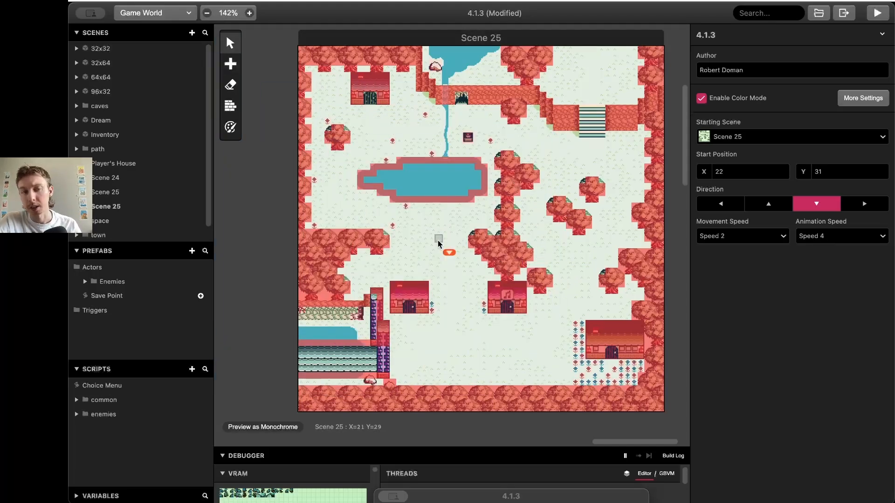
mouse_move(443, 245)
left_mouse_down()
mouse_move(452, 264)
mouse_move(490, 289)
mouse_move(464, 336)
left_mouse_up()
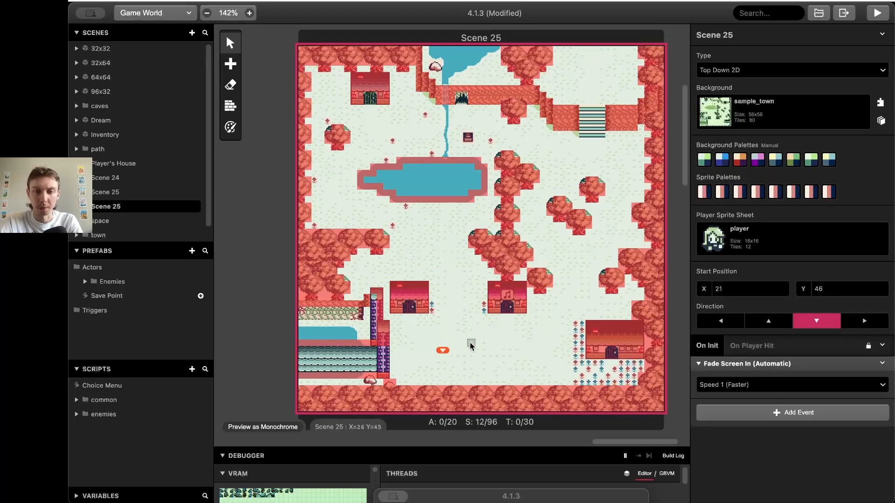
scroll(464, 336, "up", 3, "ctrl")
Add a new actor beside the player start and give it the rock sprite sheet
left_click(231, 64)
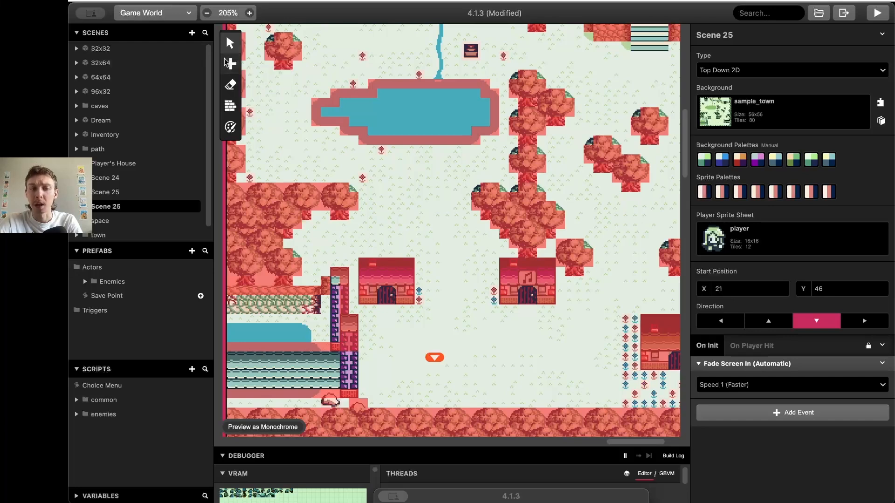
left_click(250, 77)
left_click(502, 358)
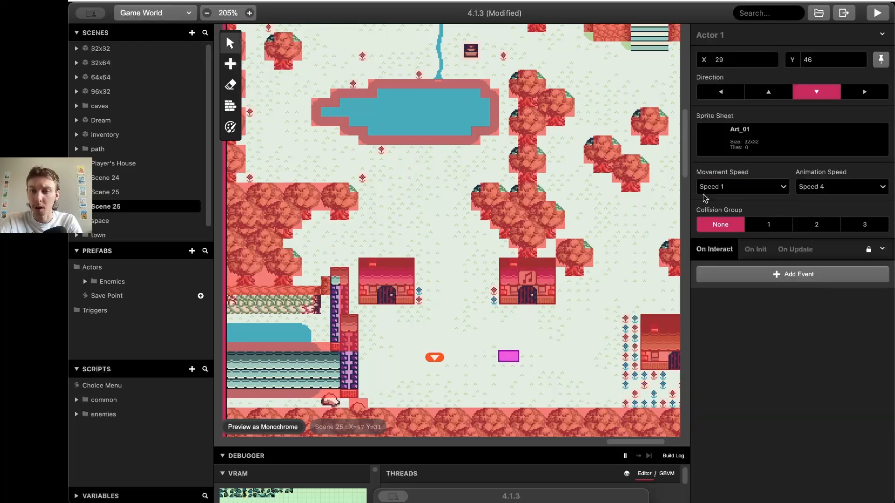
left_click(751, 148)
type("rock")
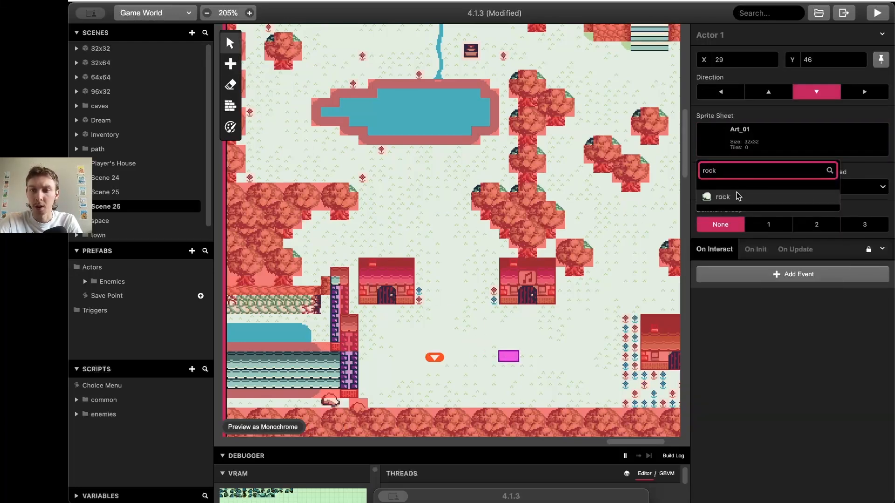
left_click(738, 196)
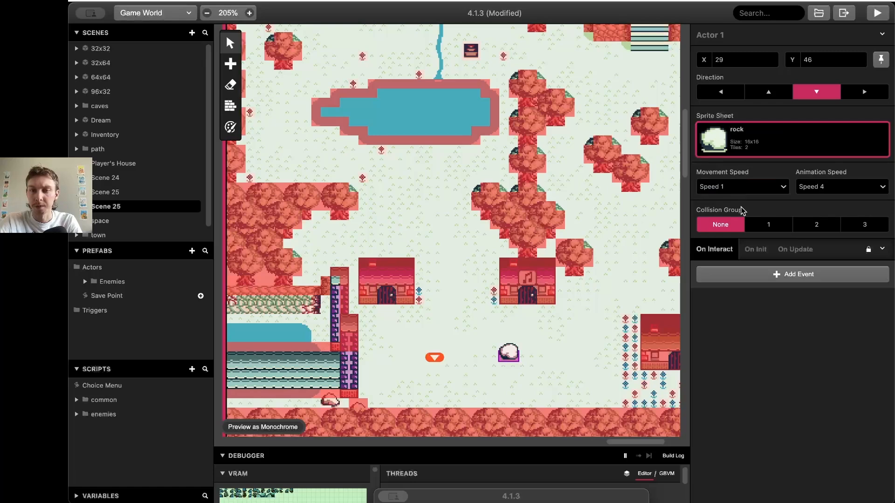
Add Push Actor Away From Player to On Interact and move the rock to 23, 42
left_click(765, 274)
type("pus")
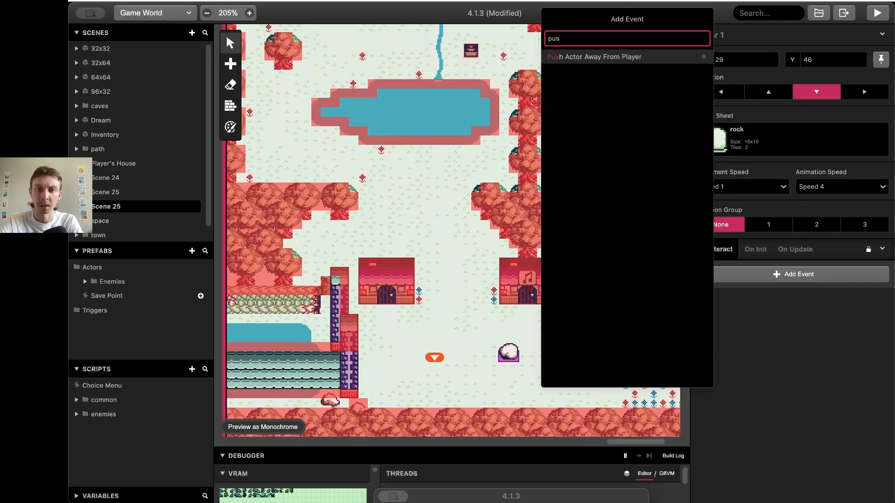
key("Return")
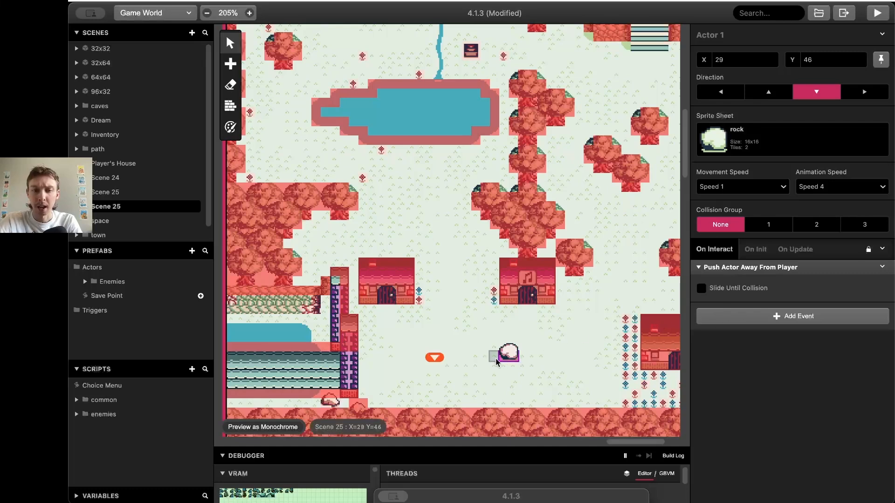
left_click_drag(502, 359, 450, 317)
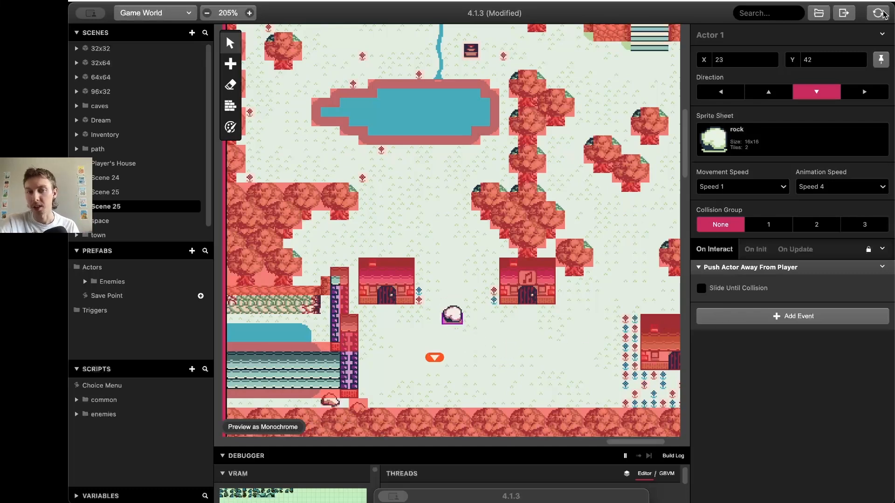
Add an Attach Script To Button event to the scene's init script, using the Start button
left_click(577, 325)
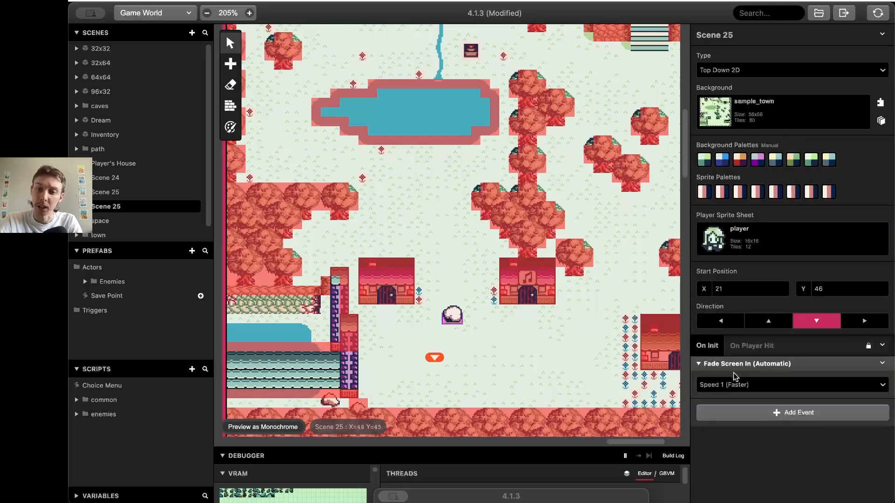
left_click(740, 415)
type("star")
key("BackSpace")
key("BackSpace")
key("BackSpace")
key("BackSpace")
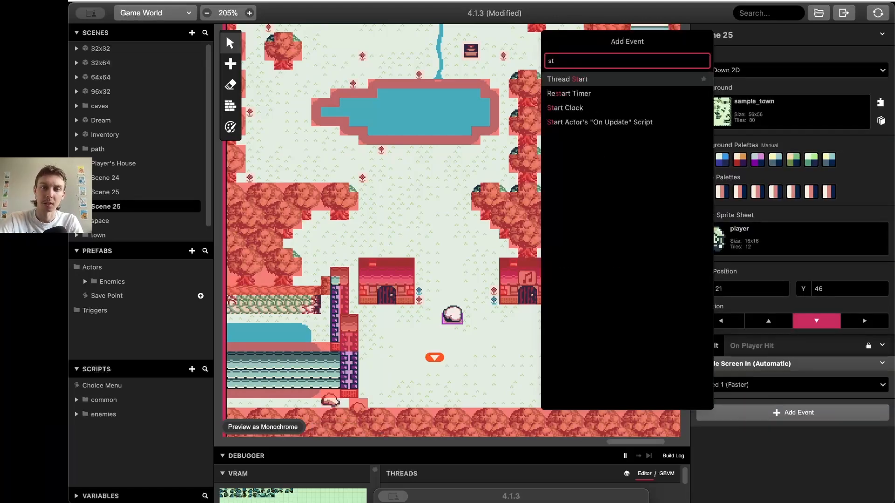
type("att")
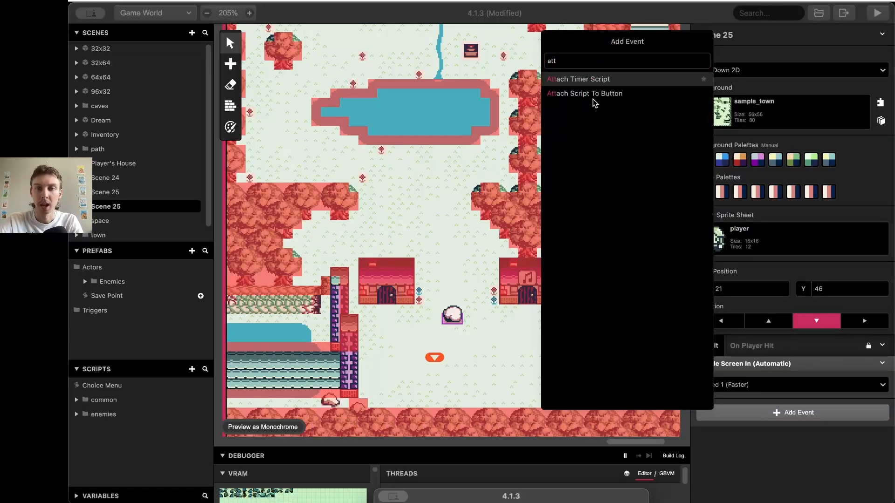
left_click(594, 97)
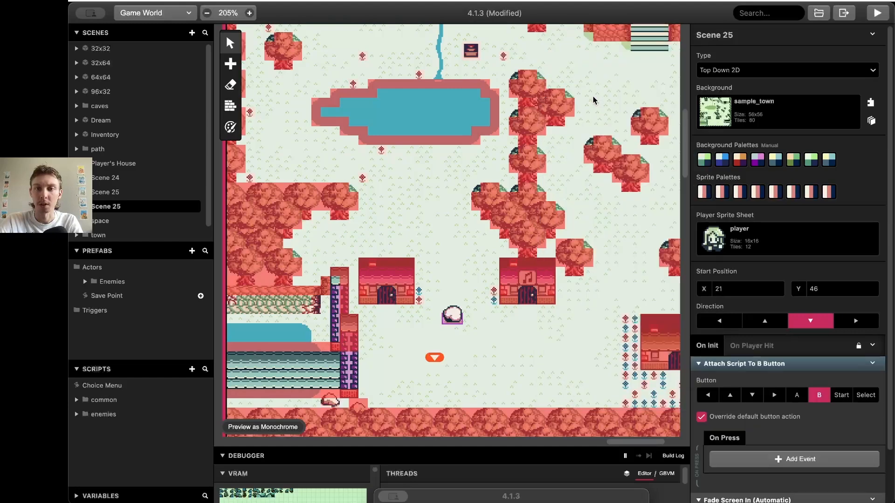
left_click(765, 458)
left_click(841, 396)
left_click(842, 395)
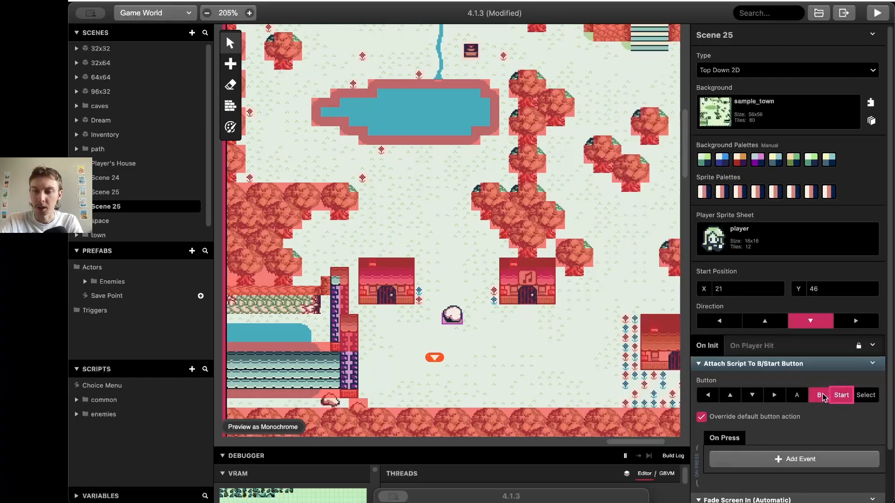
In the Start script, add a Change Scene to Scene 25 at X 22, Y 45
left_click(794, 459)
type("chang")
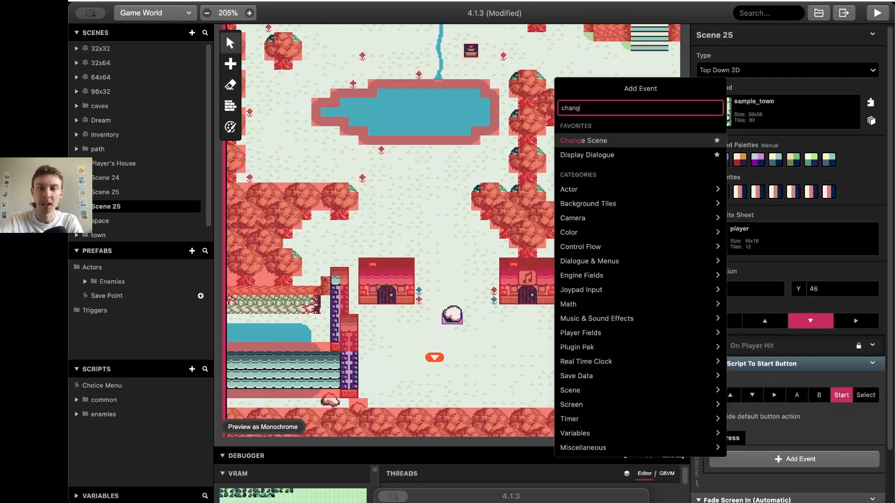
type("e")
key("Return")
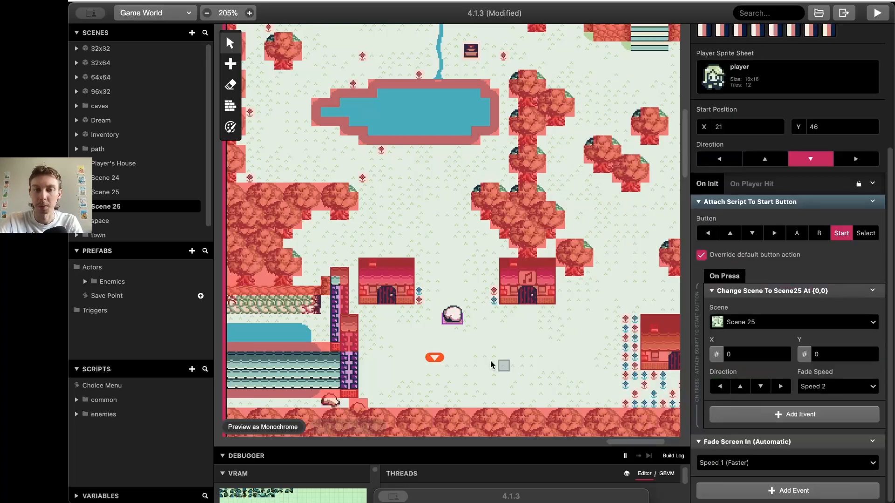
left_click_drag(430, 357, 445, 368)
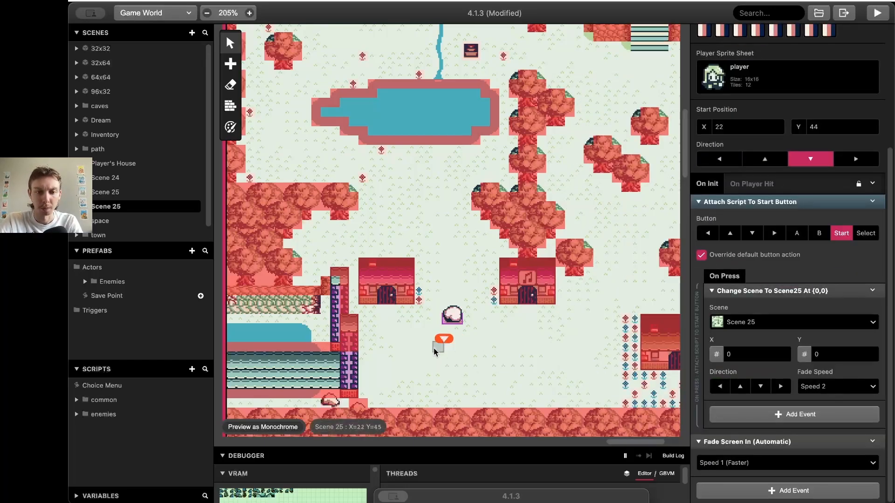
left_click(743, 355)
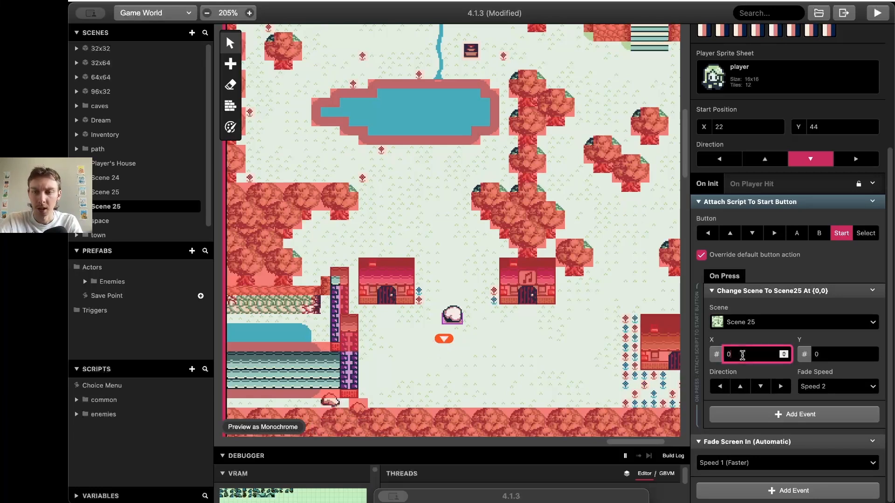
type("22")
left_click(828, 353)
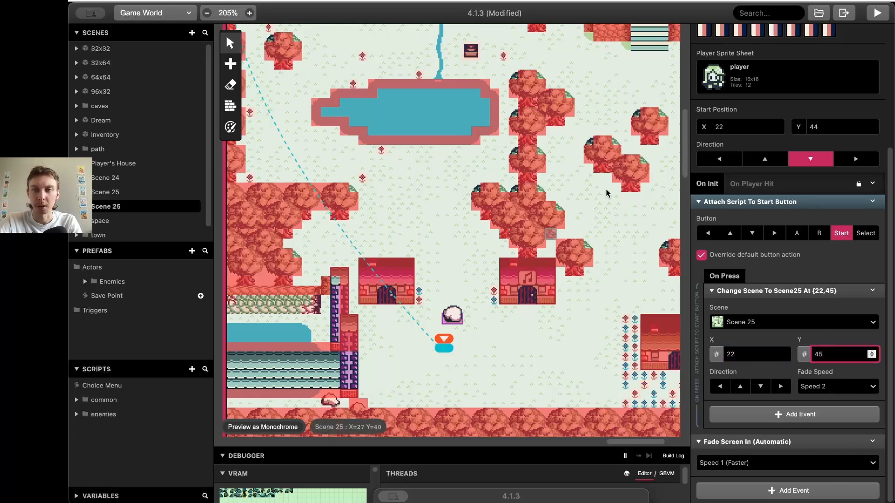
left_click_drag(866, 20, 867, 20)
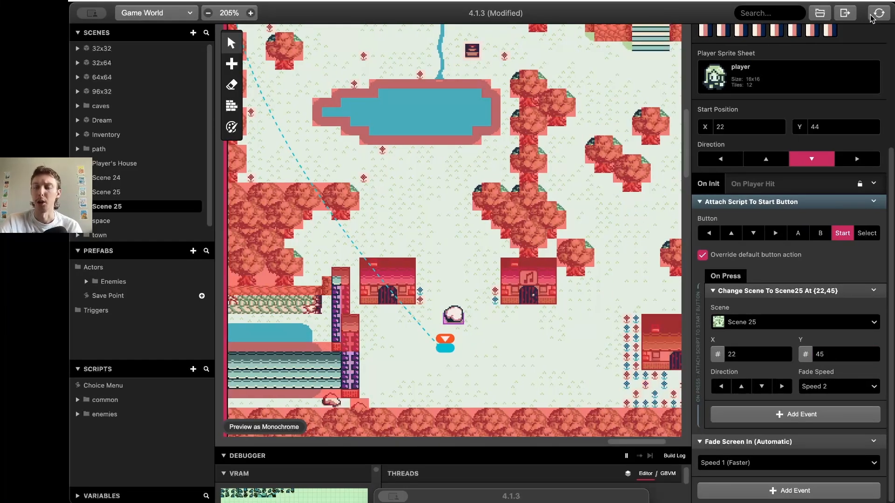
left_click(871, 19)
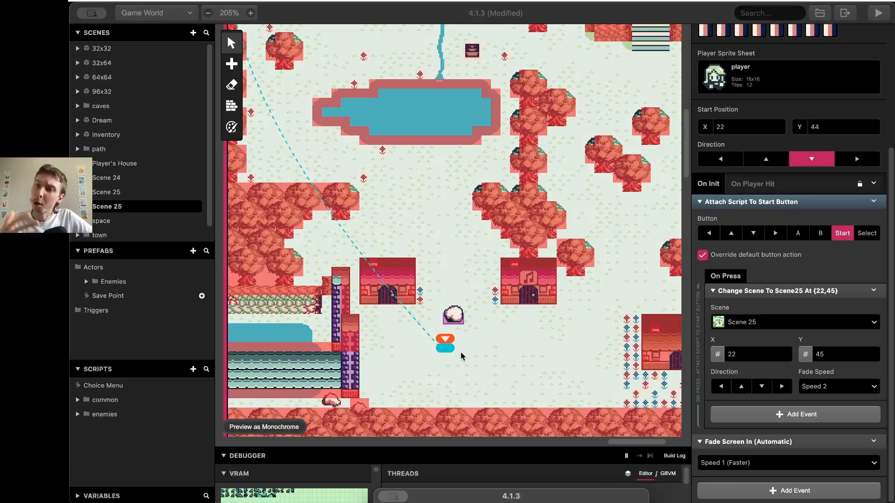
left_click_drag(485, 497, 618, 102)
key("Up")
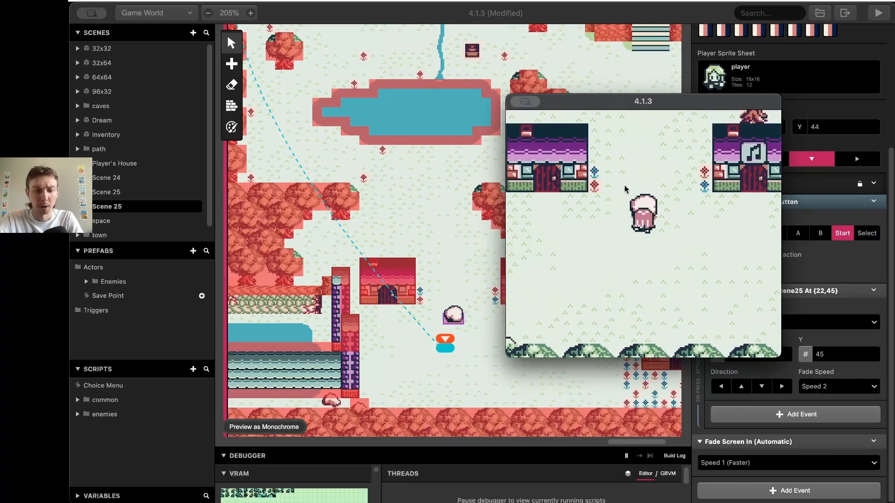
key("Up")
key("Up")
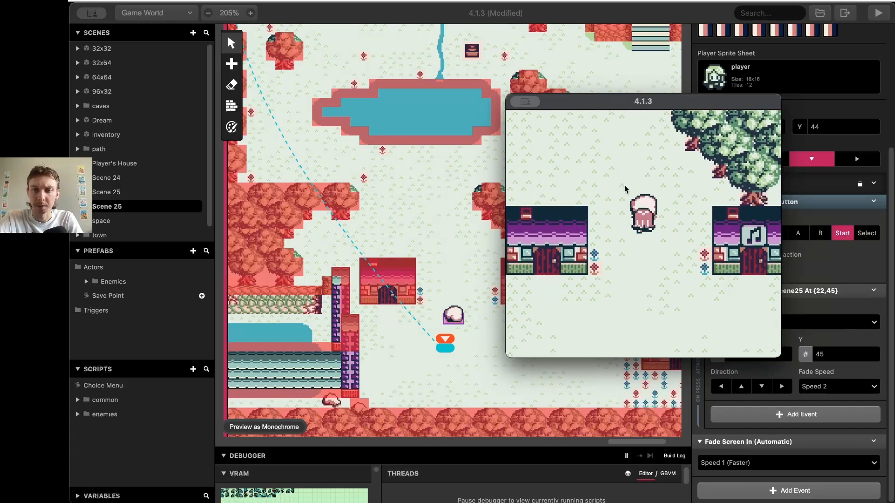
key("Down")
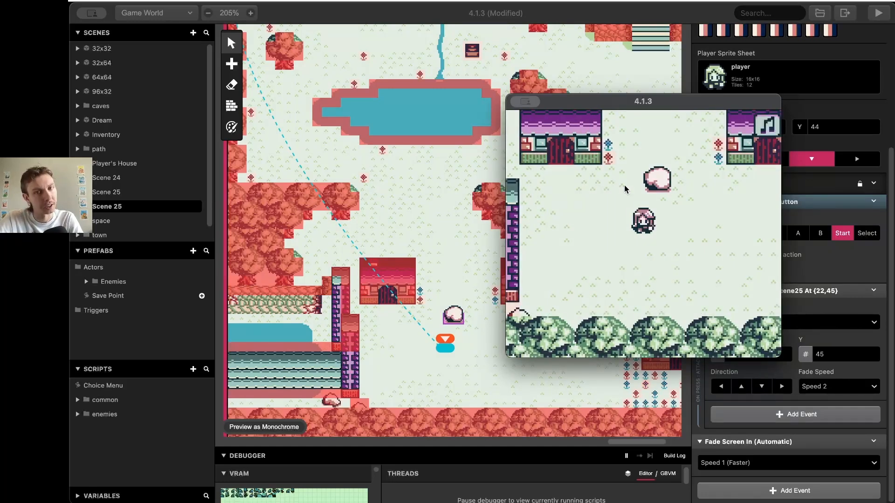
key("Right")
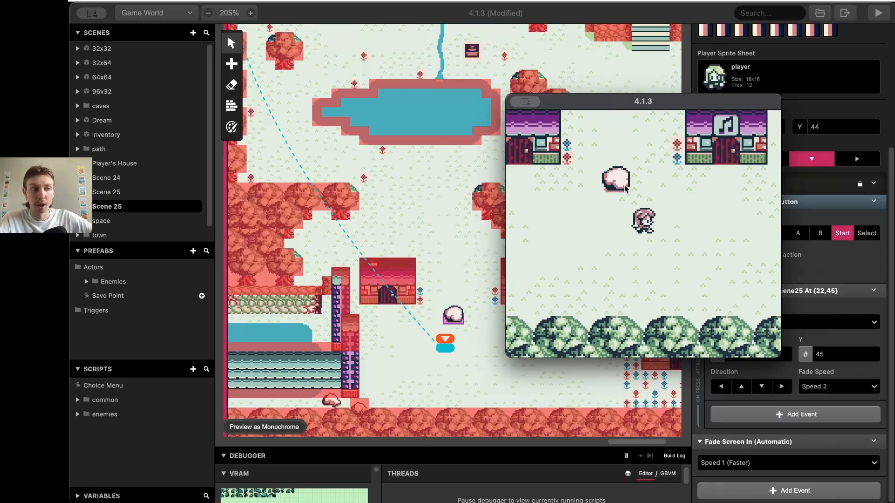
key("Up")
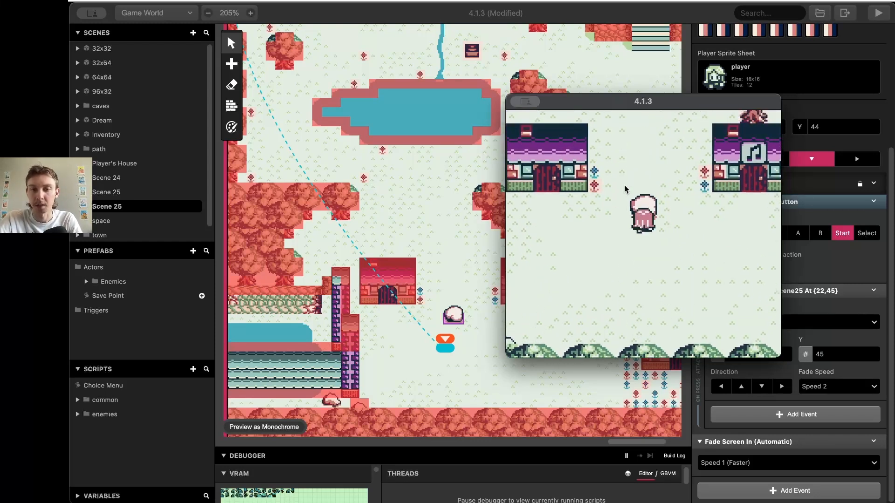
key("Up")
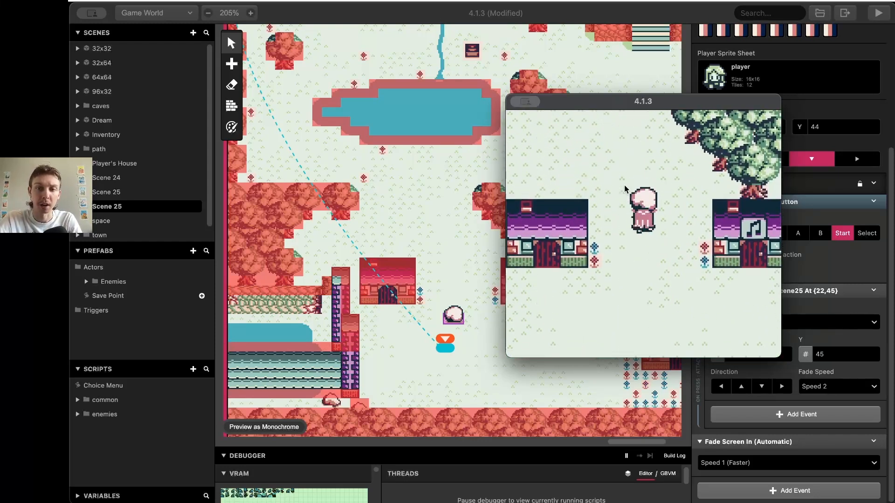
key("Left")
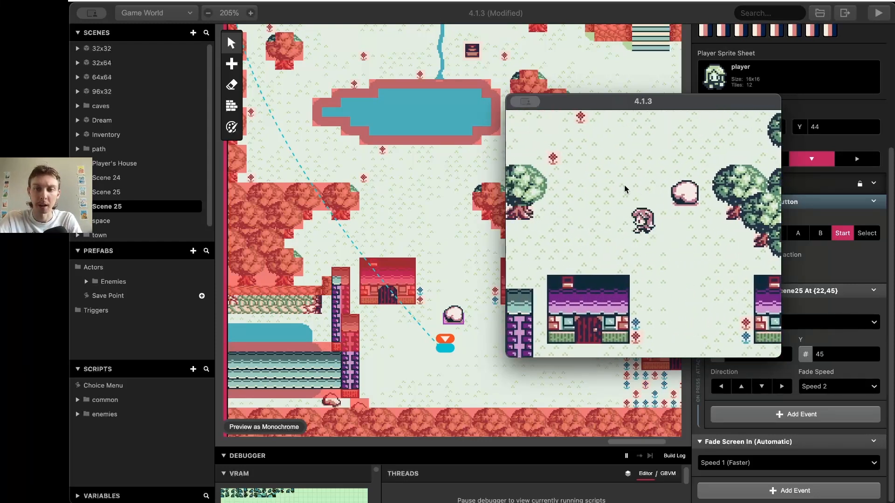
key("Down")
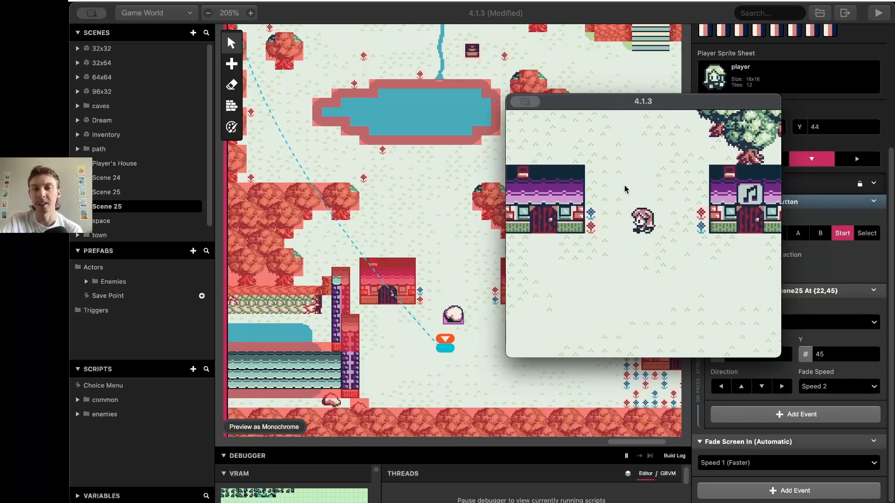
key("Up")
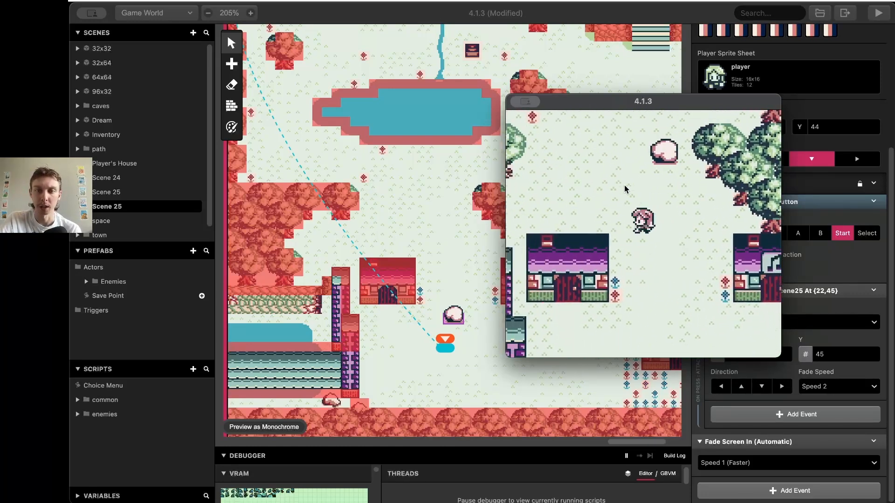
key("Right")
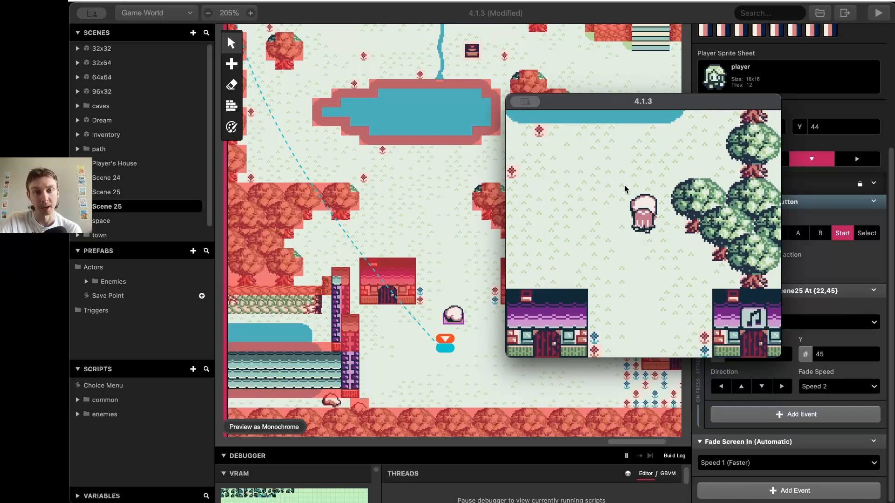
left_click_drag(610, 106, 505, 500)
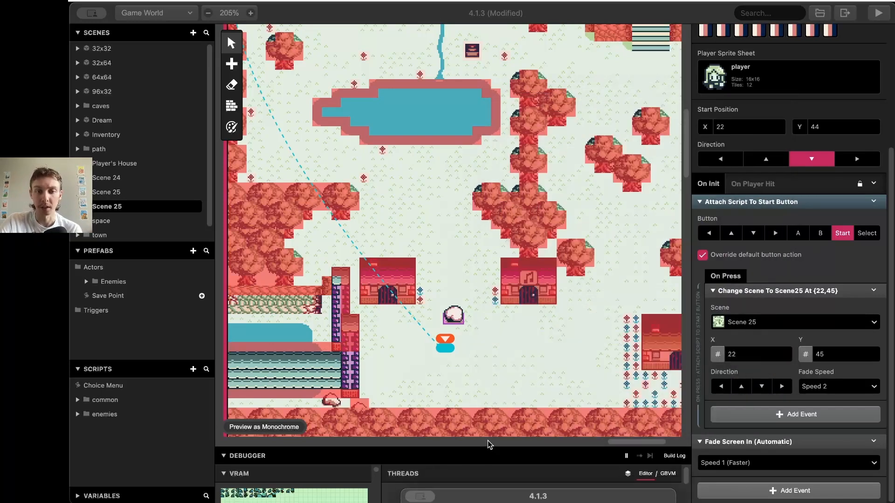
Add a Store Actor Position In Variables event to the rock's interaction script
left_click(452, 317)
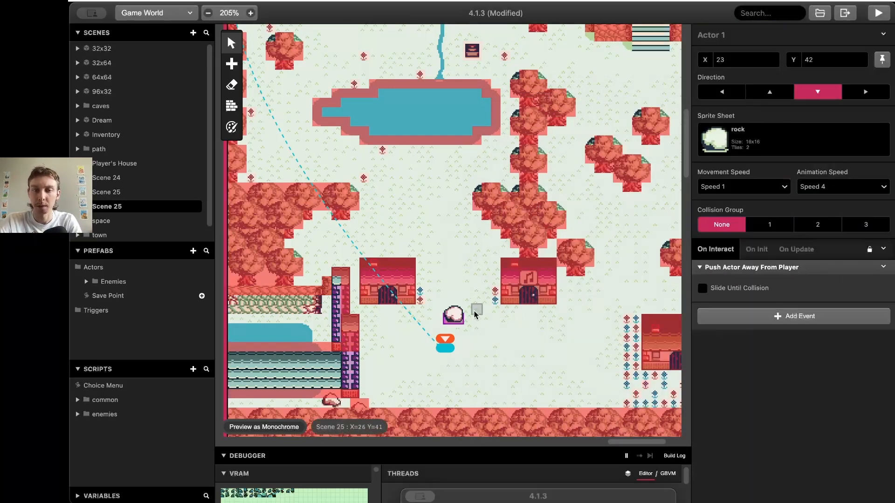
left_click(738, 316)
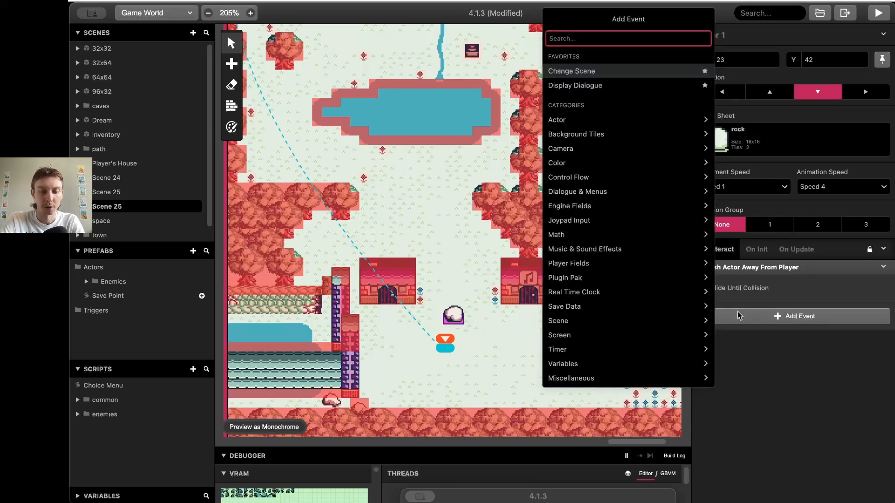
type("t")
key("BackSpace")
type("stor")
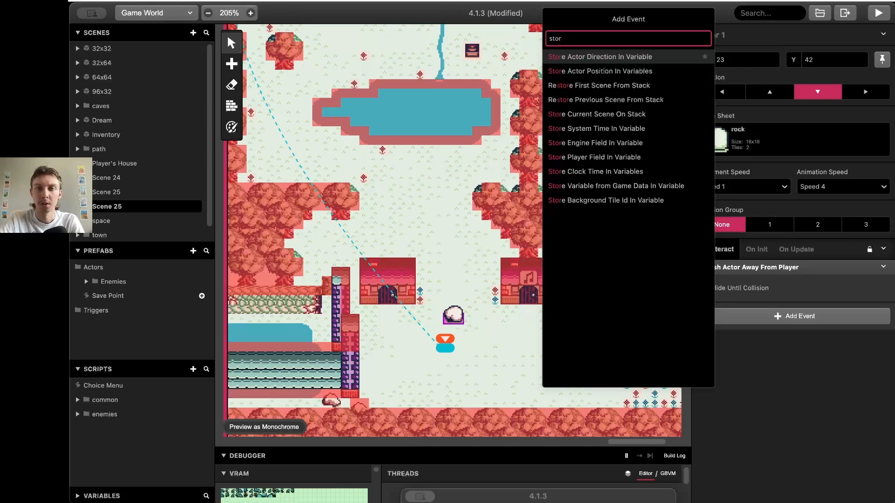
key("Down")
key("Return")
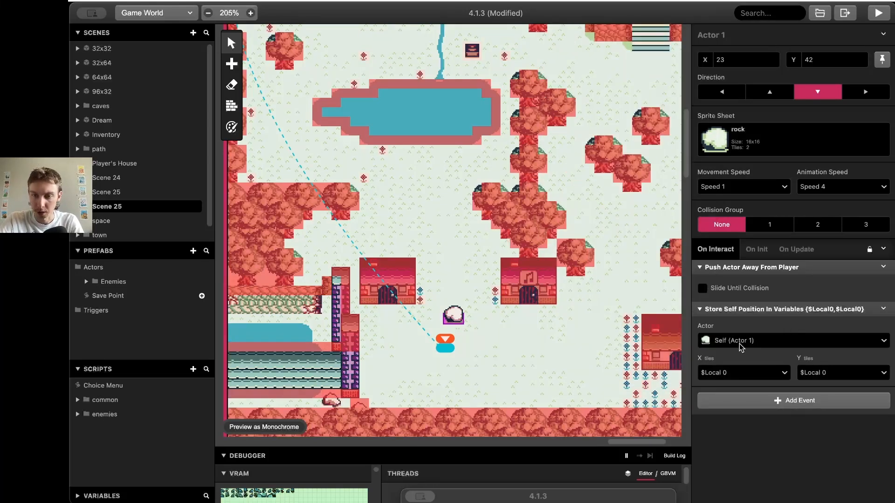
Store the X position in Variable 28, renamed RockX
left_click(756, 372)
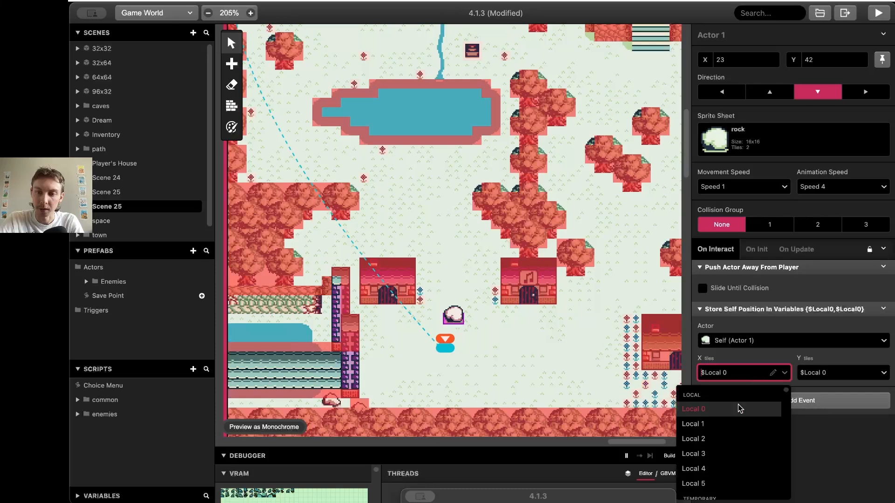
scroll(741, 434, "down", 10)
scroll(723, 450, "down", 5)
scroll(727, 449, "up", 3)
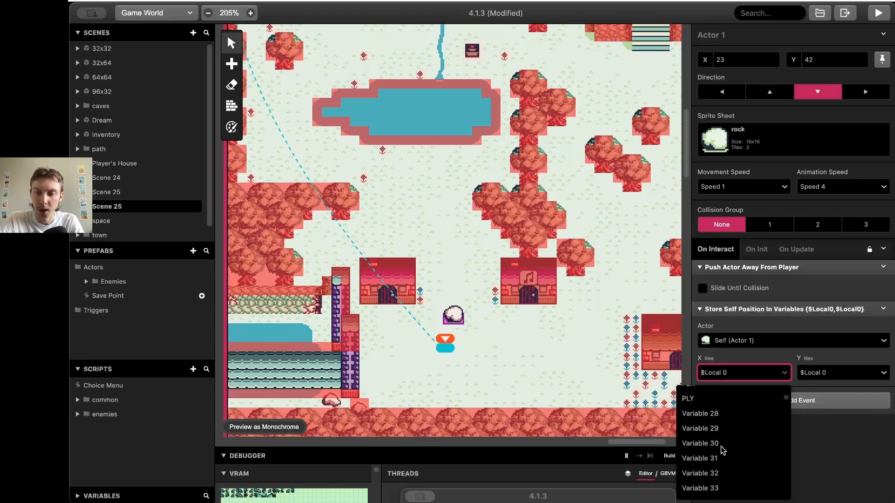
left_click(730, 448)
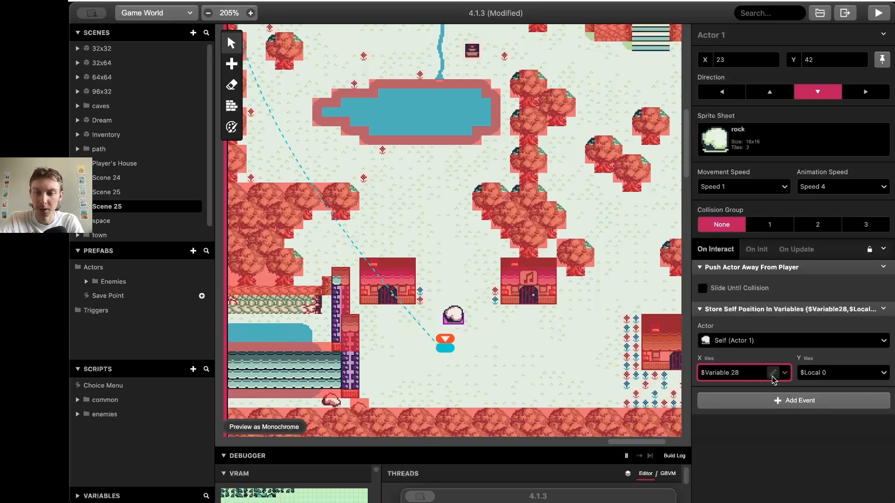
left_click(772, 373)
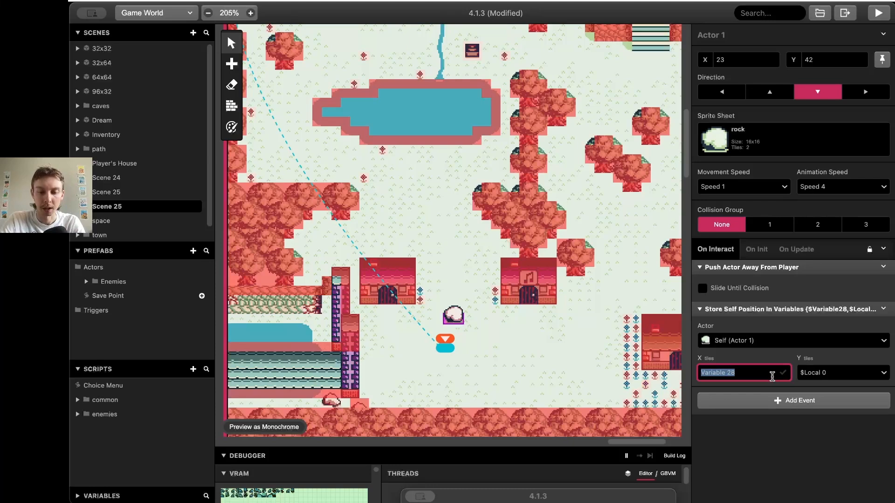
type("RockX")
left_click(784, 373)
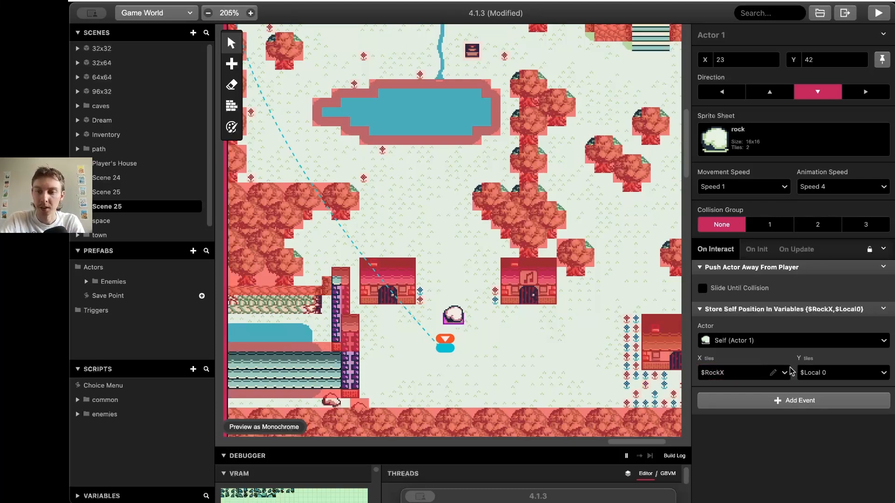
Store the Y position in Variable 29, renamed RockY
left_click(853, 373)
scroll(800, 447, "down", 10)
scroll(800, 452, "down", 10)
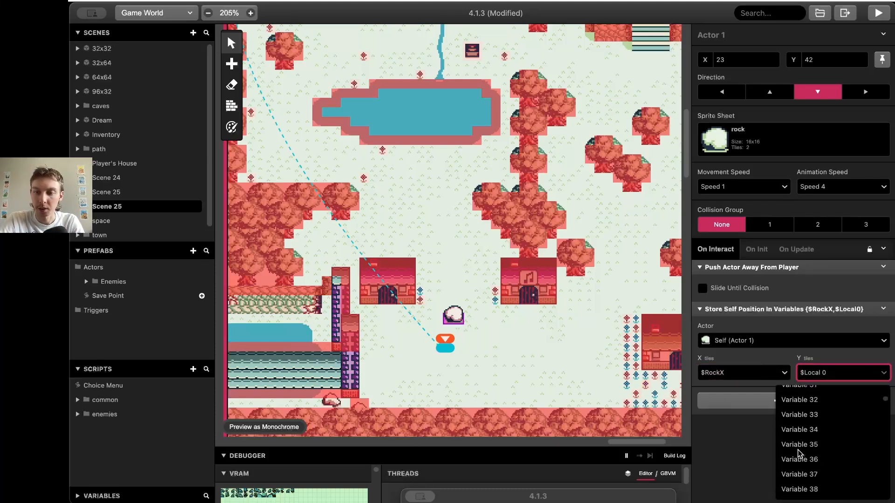
left_click(798, 457)
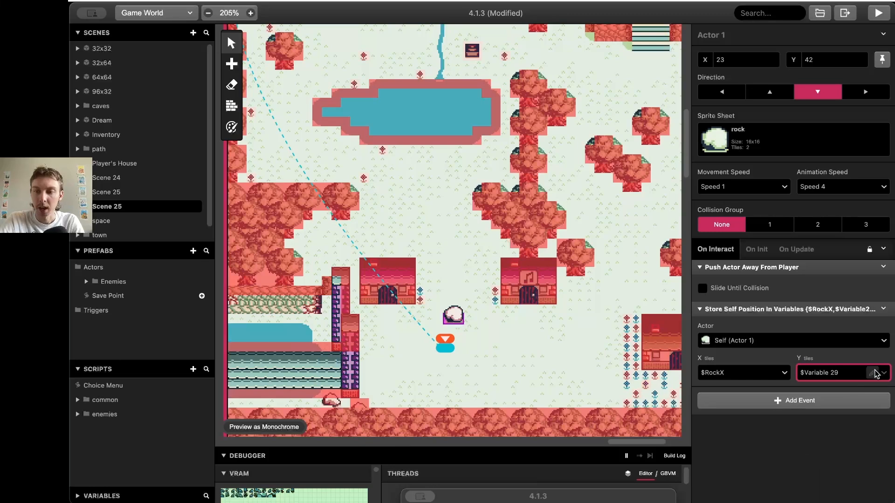
left_click(873, 371)
type("R")
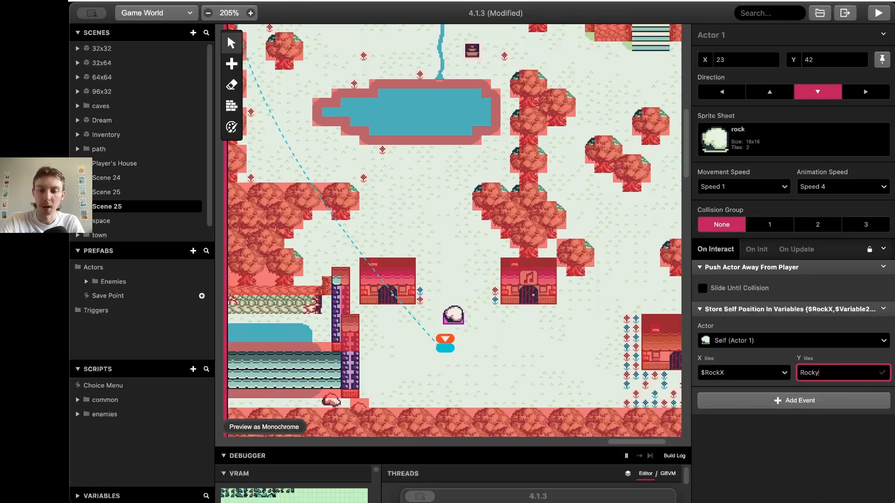
type("ockY")
key("Return")
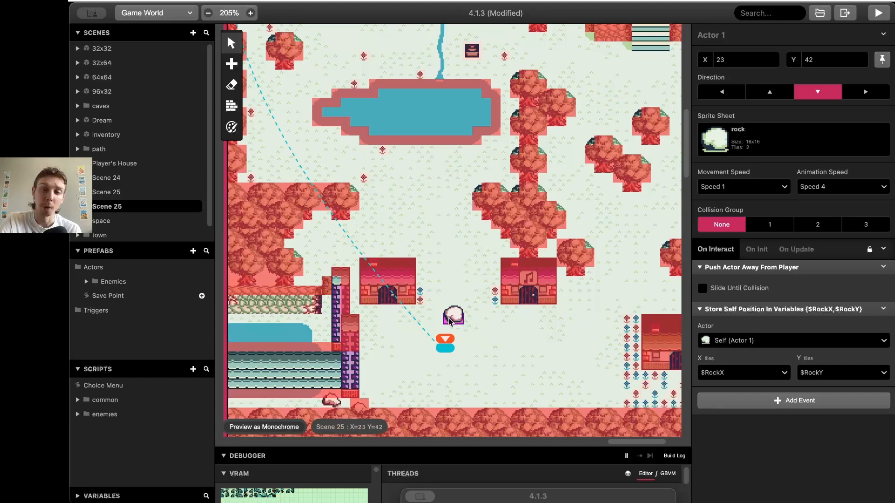
Add a Set Actor Position event to the rock's On Init script
left_click(758, 250)
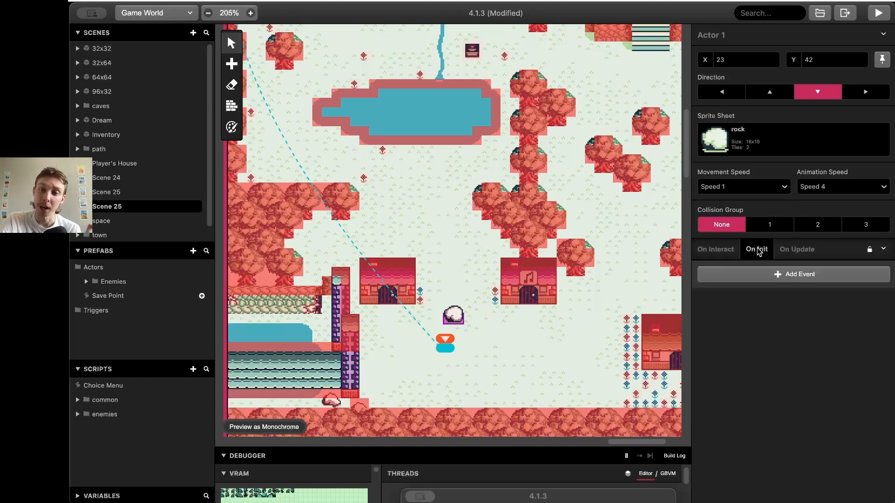
left_click(760, 275)
type("set pos")
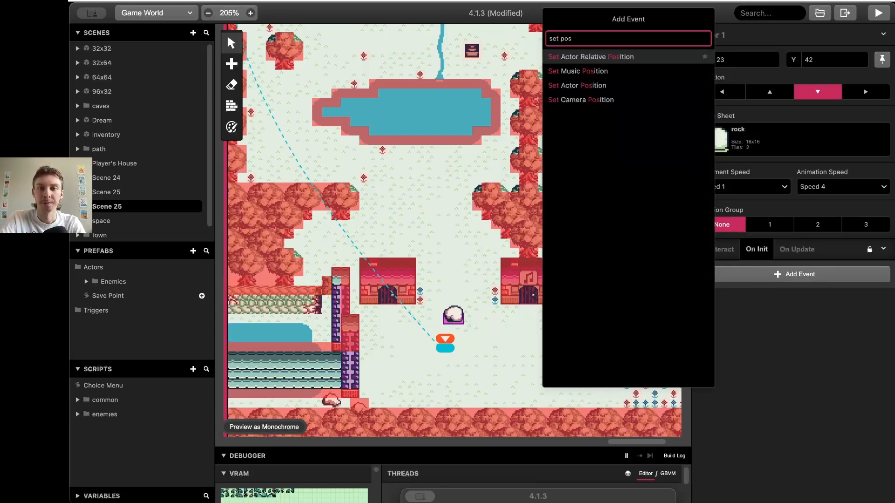
key("Down")
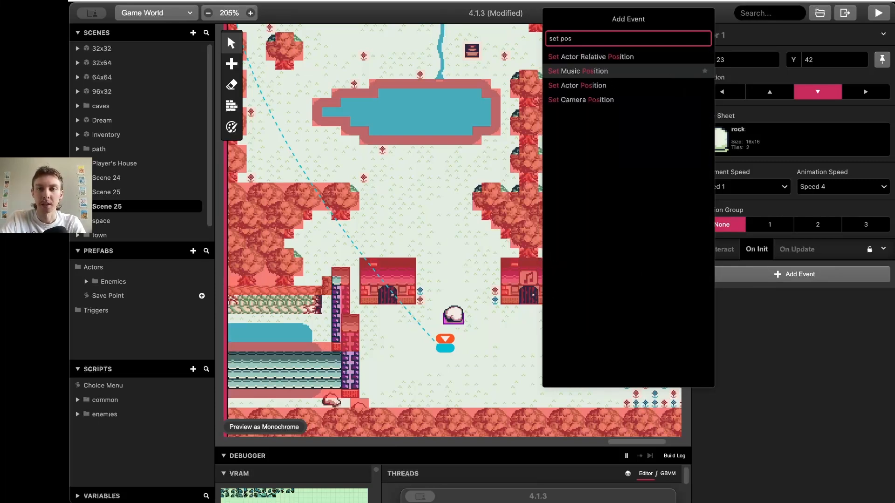
key("Down")
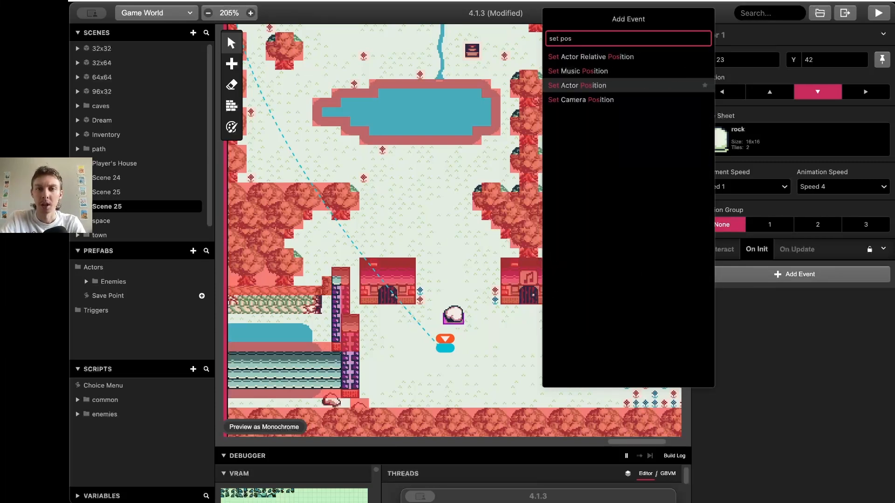
key("Return")
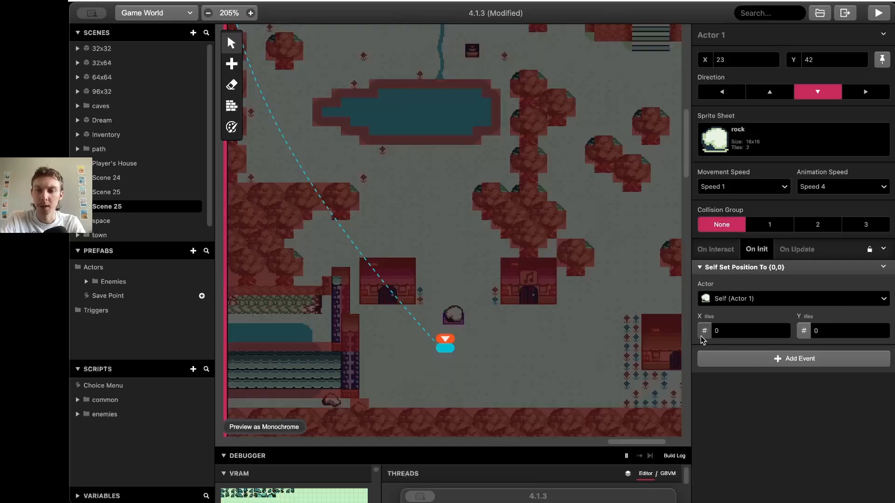
Set the position's X to variable $RockX and Y to variable $RockY
left_click(701, 336)
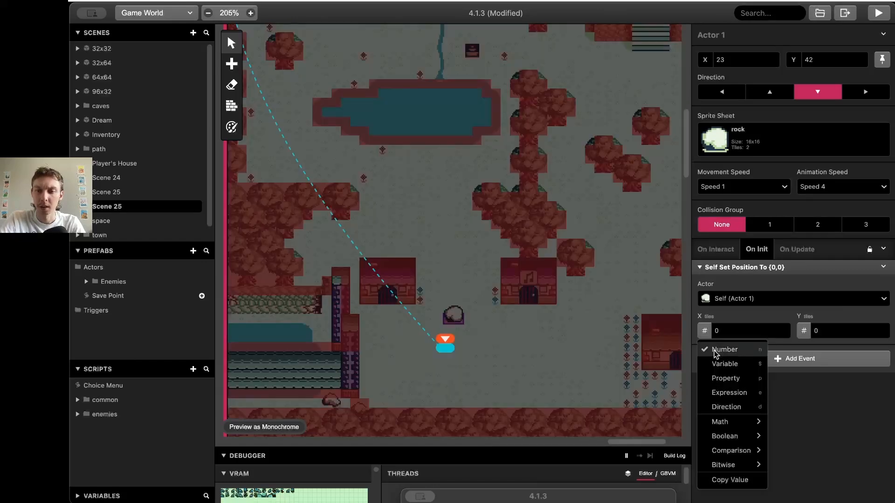
left_click(724, 362)
left_click(744, 331)
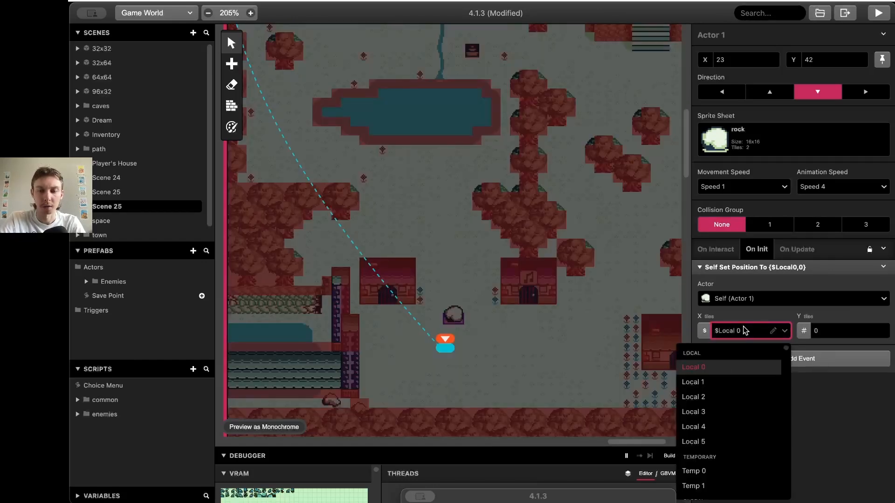
type("rock")
left_click(742, 378)
left_click(804, 332)
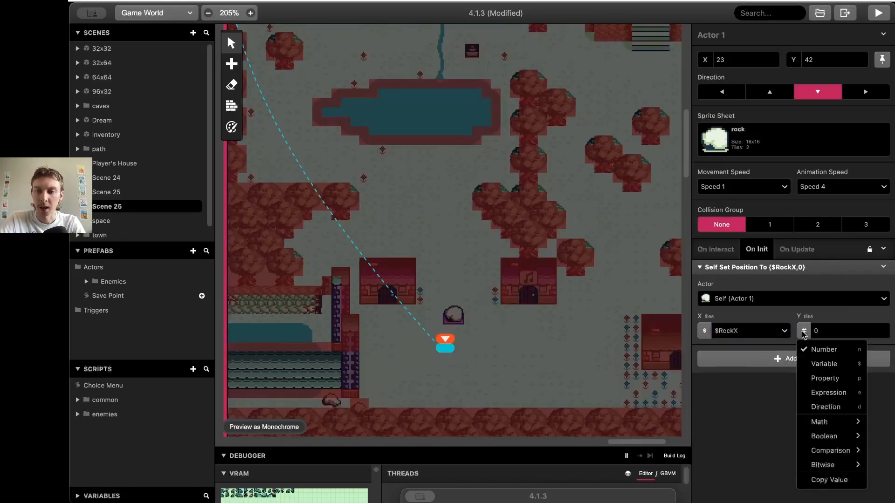
left_click(824, 364)
left_click(839, 331)
type("ro")
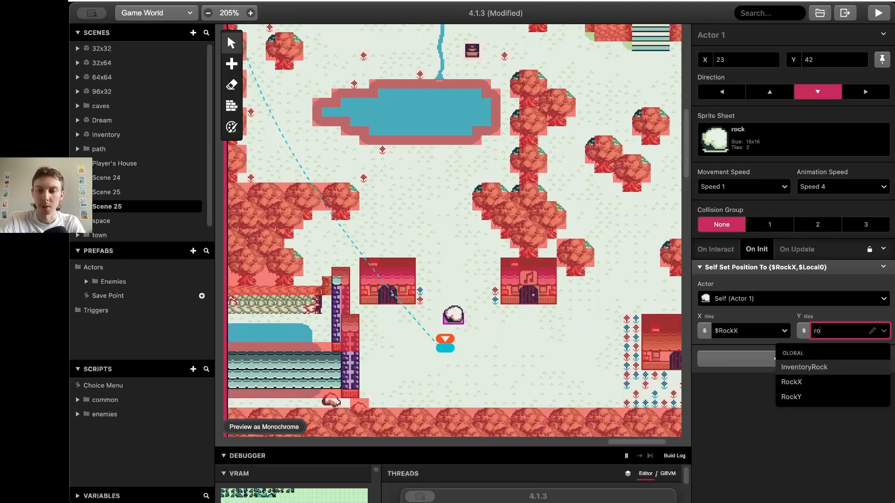
left_click(820, 395)
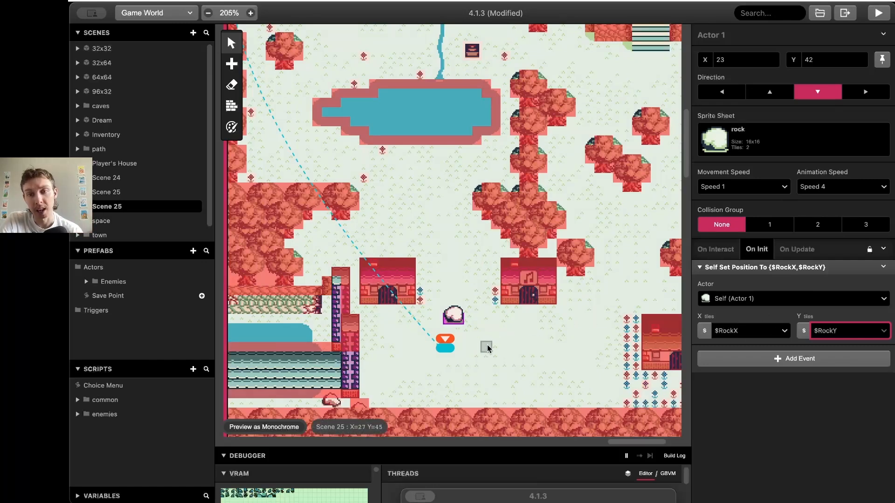
scroll(485, 358, "down", 5, "ctrl")
scroll(485, 358, "down", 2, "ctrl")
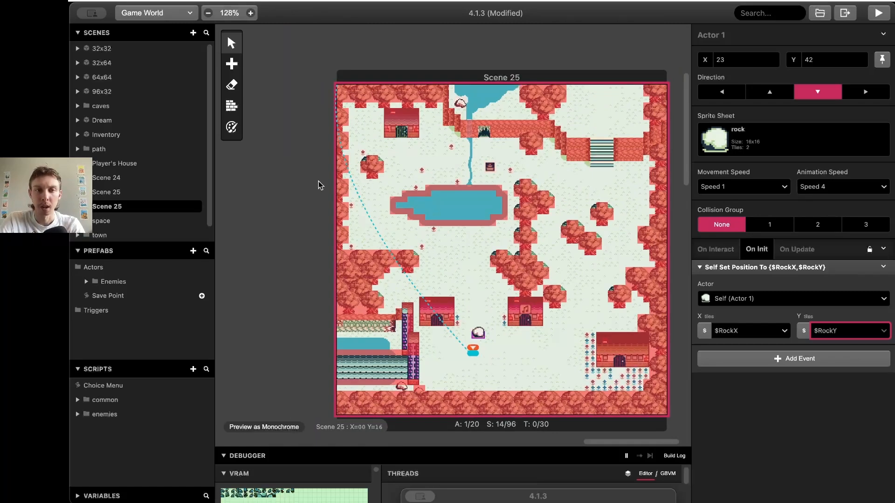
Build and run the game, walk the player around town, then move the preview window to the bottom
scroll(316, 186, "left", 2)
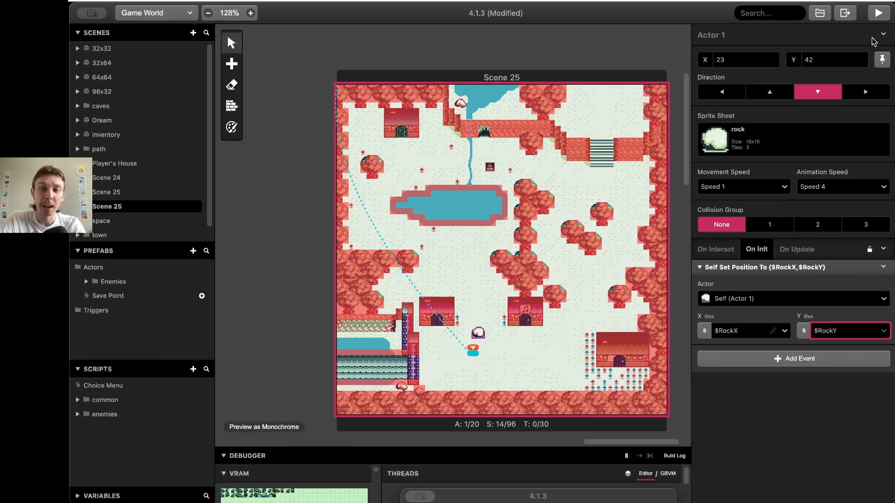
left_click(883, 13)
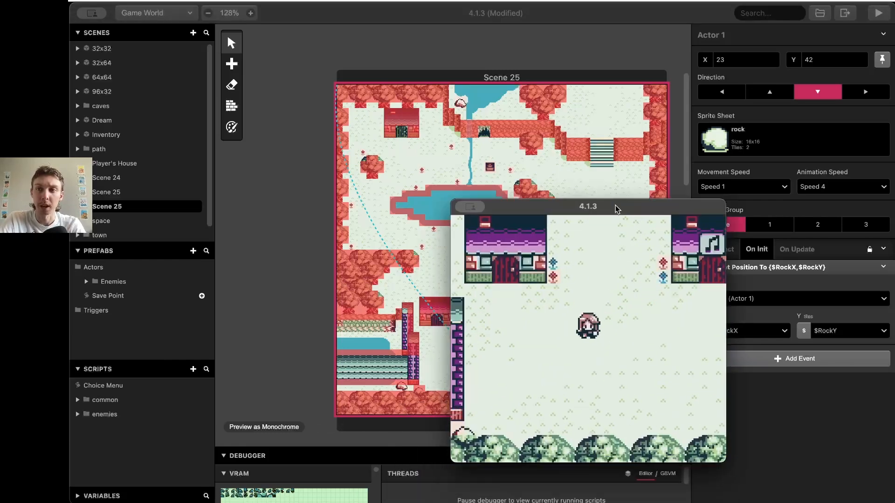
key("Right")
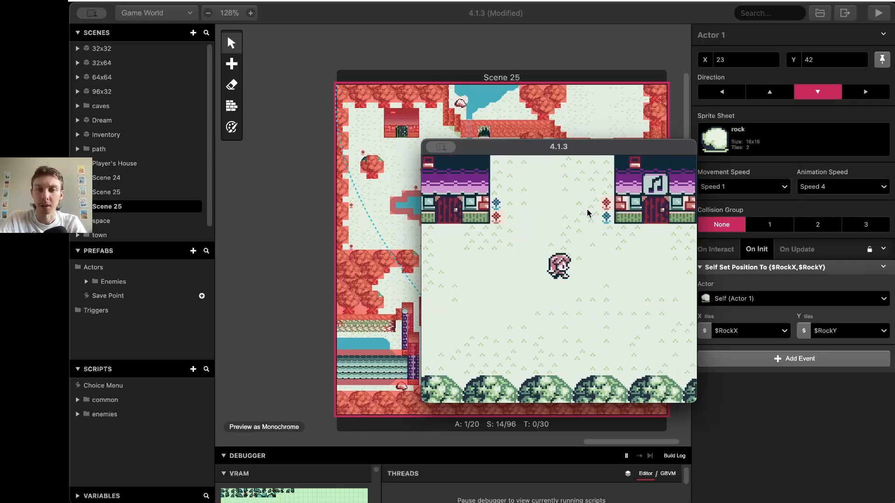
key("Left")
key("Down")
key("Up")
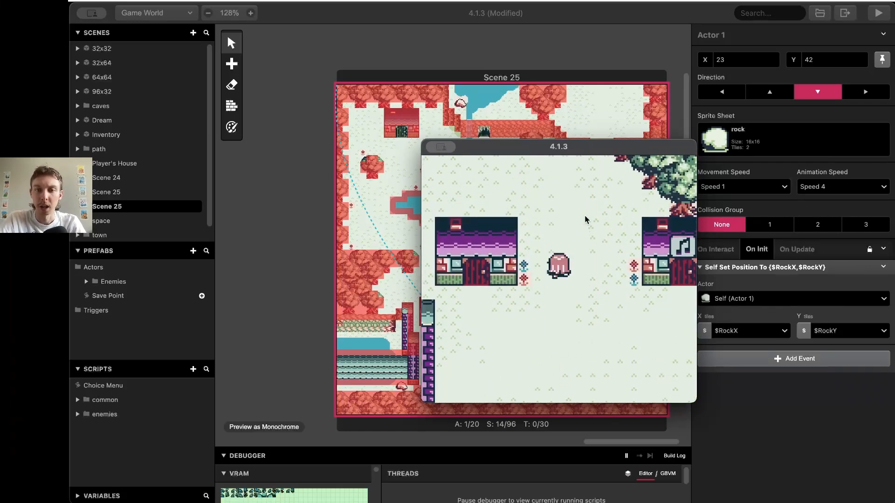
key("Up")
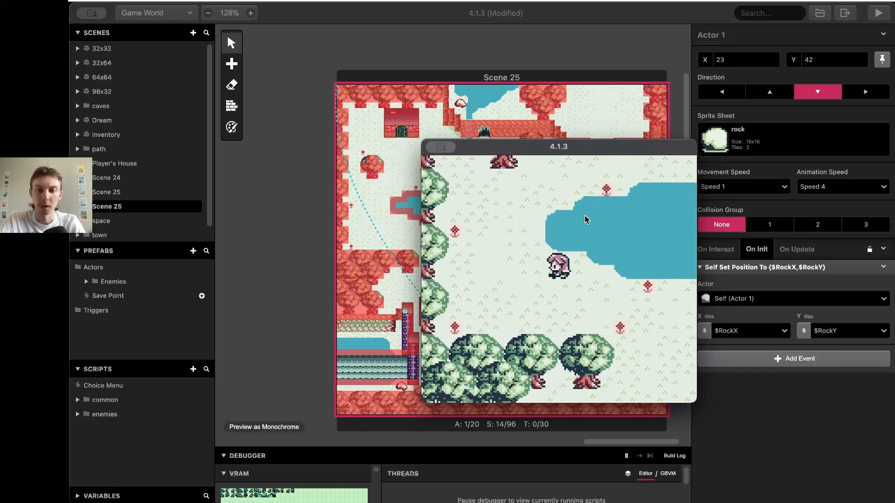
key("Left")
key("Up")
key("Up")
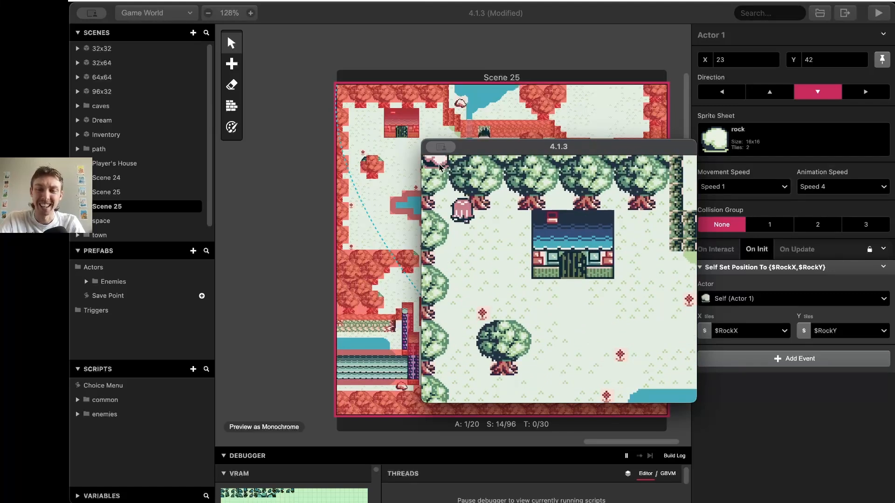
key("Down")
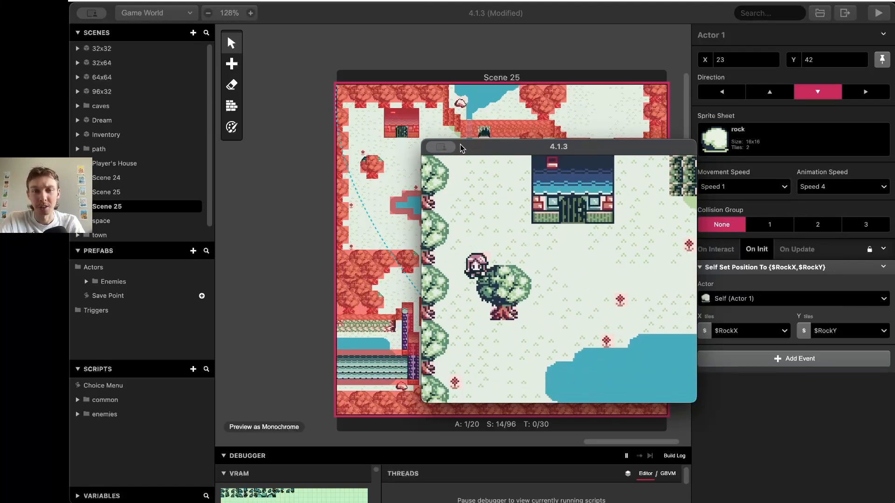
key("Right")
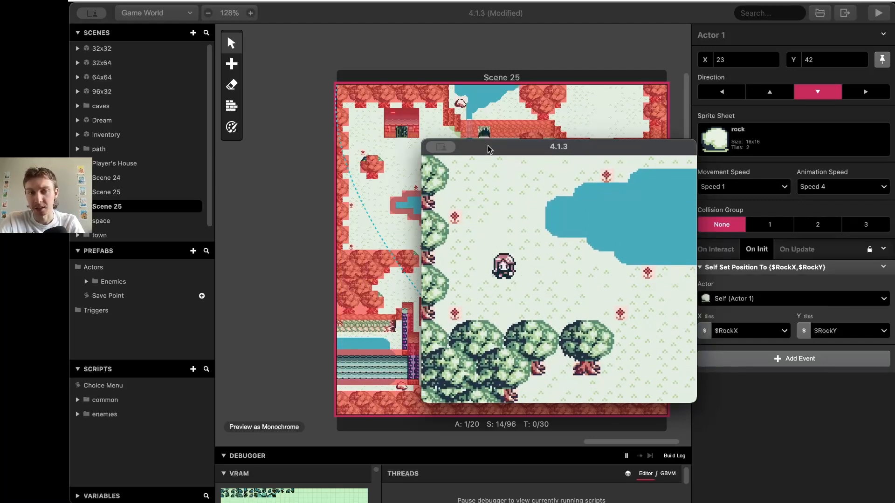
left_click_drag(487, 145, 485, 495)
left_click(751, 411)
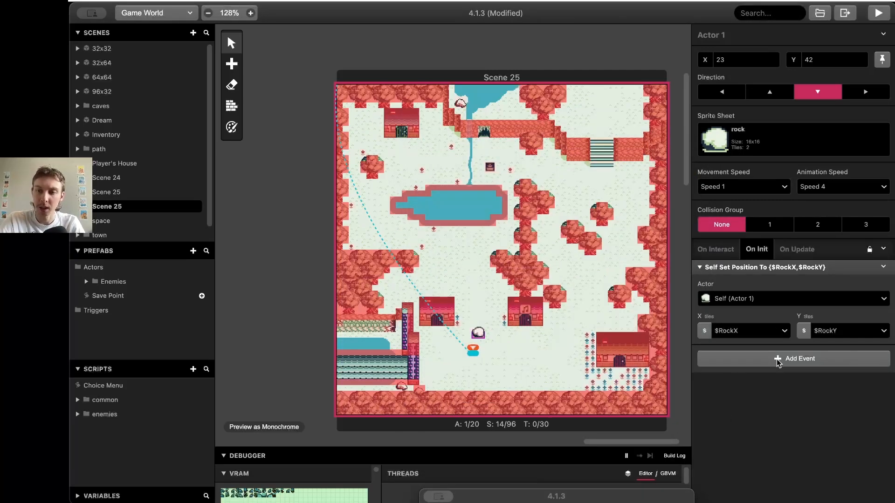
Add an If Variable Compare event to On Init checking $RockX == 0
left_click(778, 361)
type("if v")
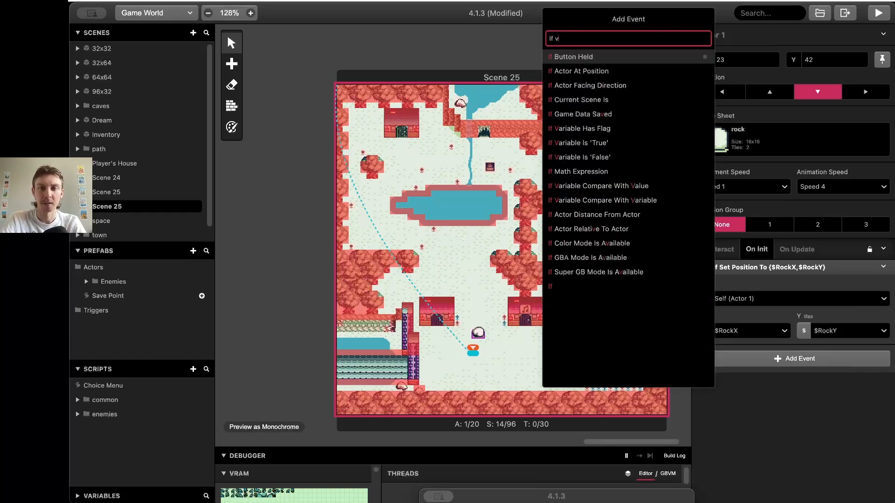
type("a")
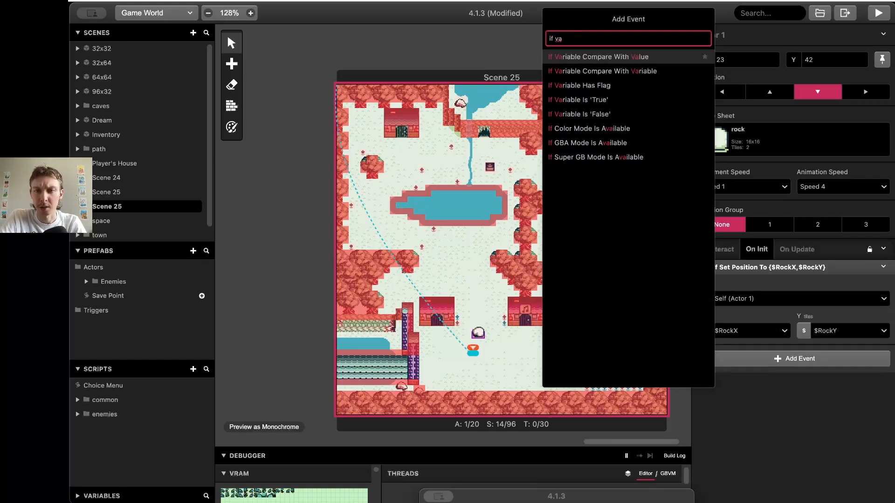
key("Down")
key("Up")
key("Return")
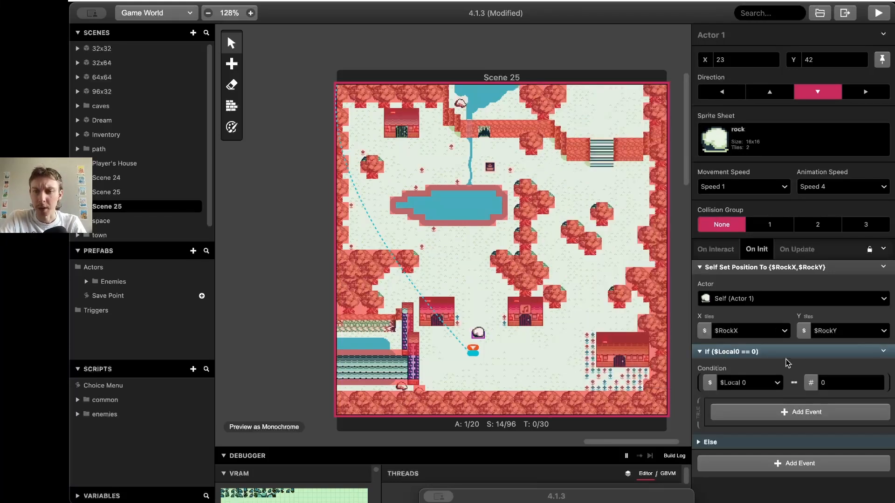
left_click(748, 385)
type("rock")
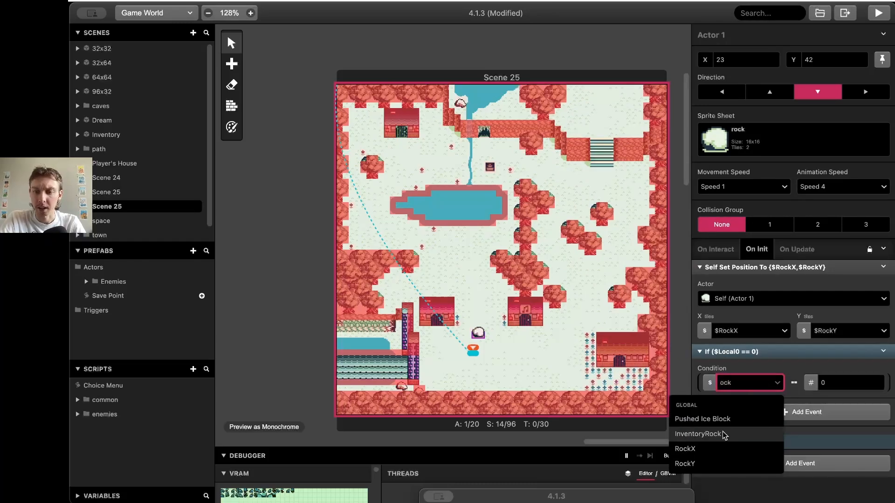
left_click(721, 449)
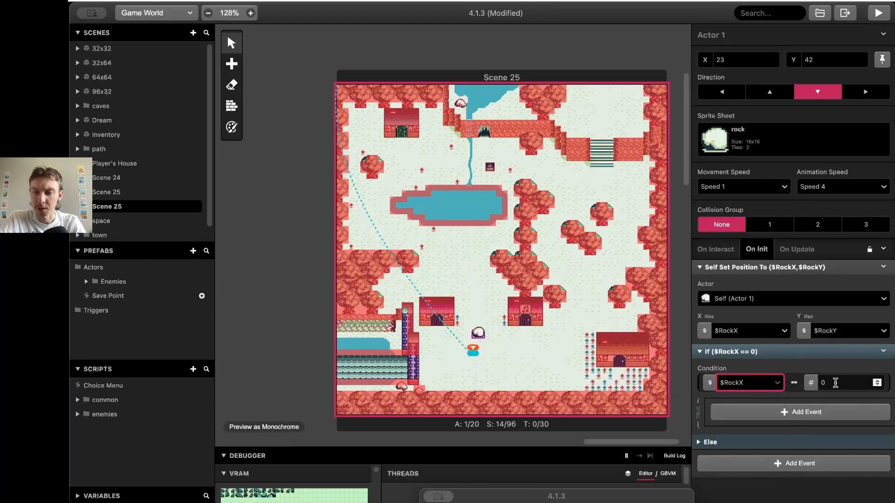
Inside the If, add a Math Functions event setting $RockX to 23
left_click(782, 411)
type("rock")
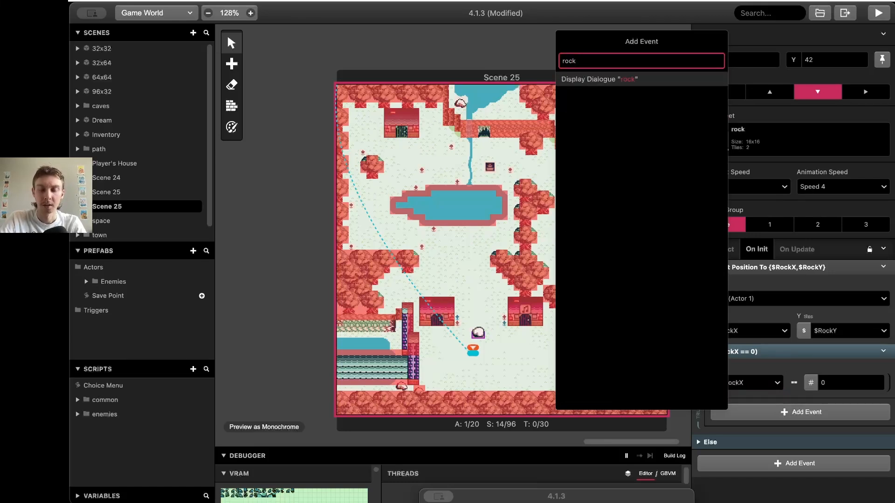
key("BackSpace")
key("BackSpace")
key("BackSpace")
type("math")
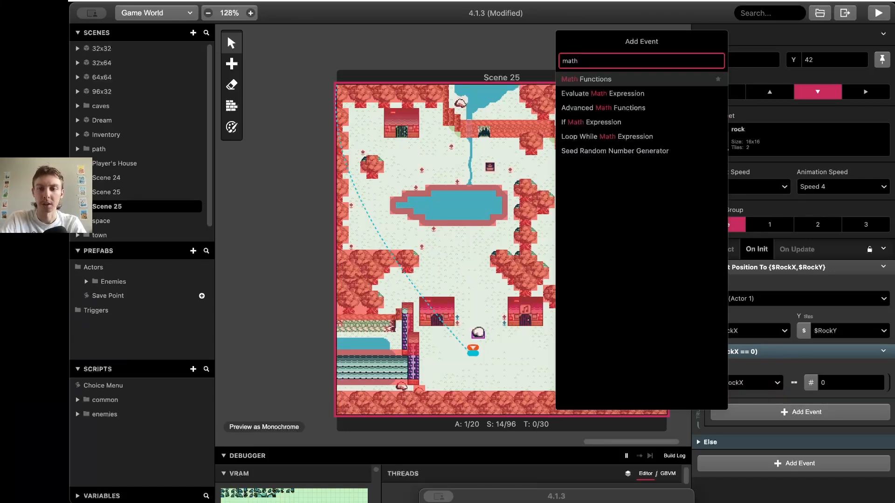
key("Return")
left_click(769, 438)
type("rock")
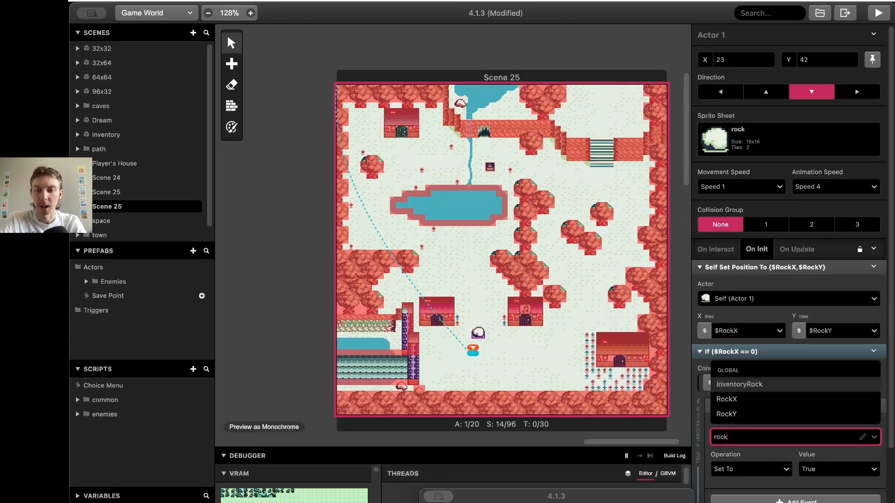
left_click(746, 399)
left_click(765, 469)
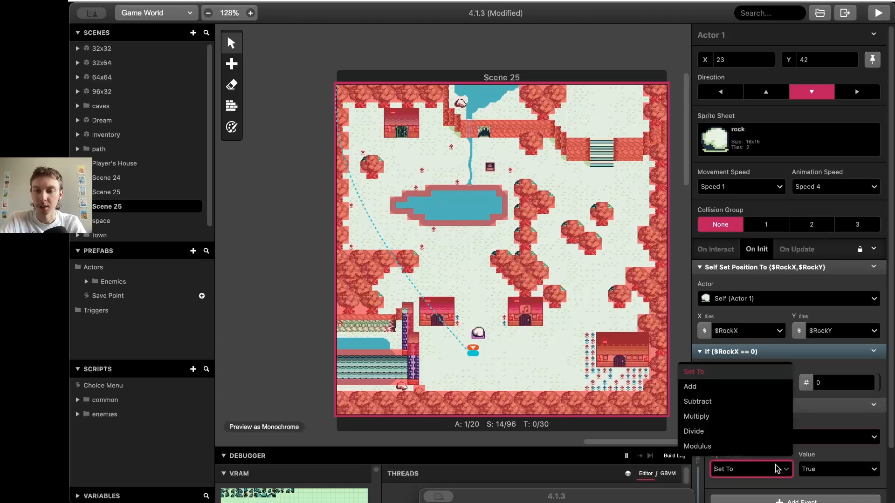
left_click(832, 466)
left_click(822, 435)
scroll(821, 435, "down", 2)
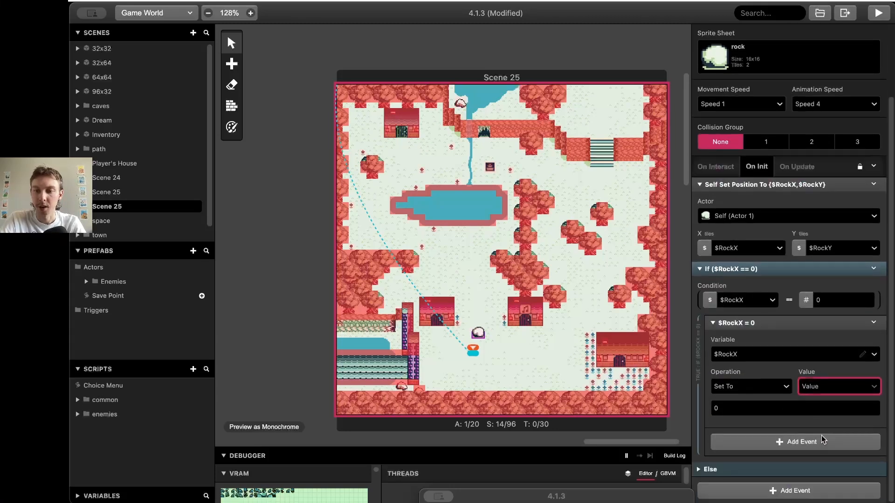
left_click(794, 402)
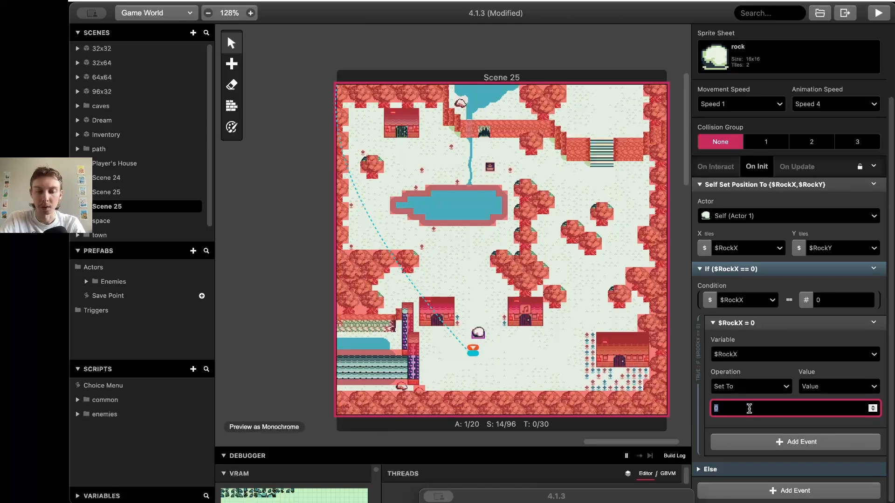
type("23")
left_click(776, 372)
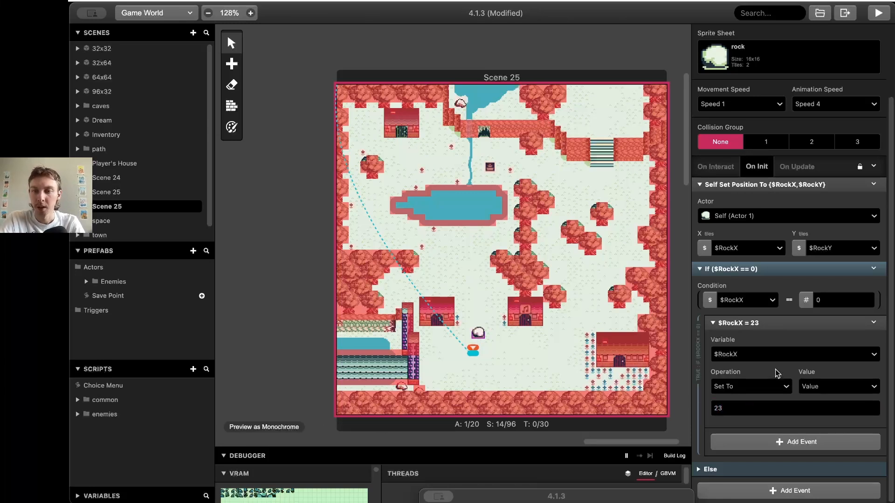
Disable the Else branch of the If event
left_click(873, 268)
left_click(858, 314)
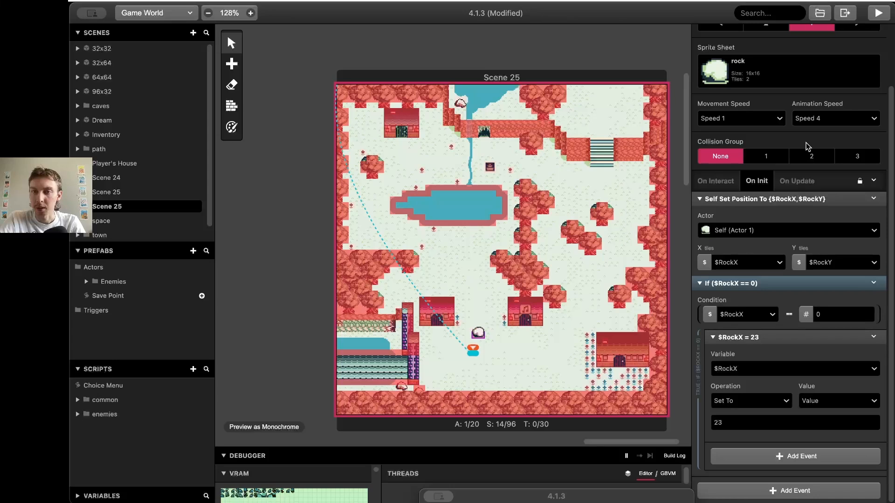
left_click(874, 283)
Copy the If event and change its condition to test $RockY == 0 instead of $RockX
left_click(838, 387)
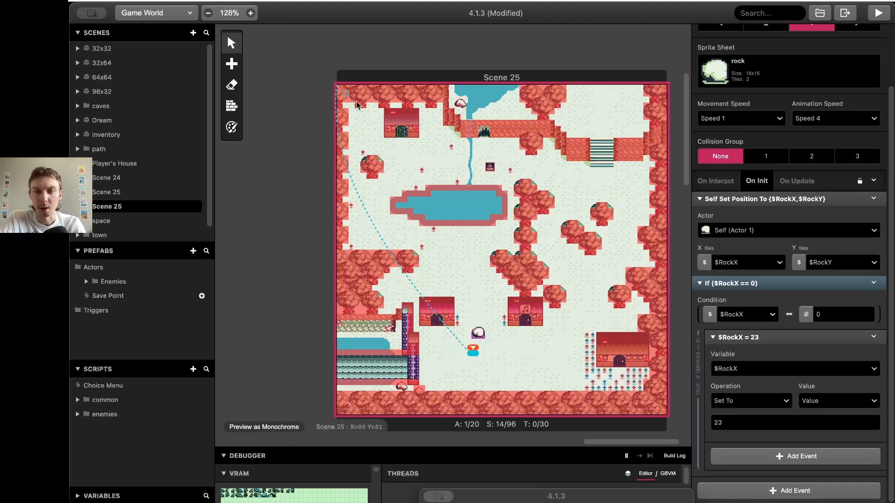
left_click(750, 371)
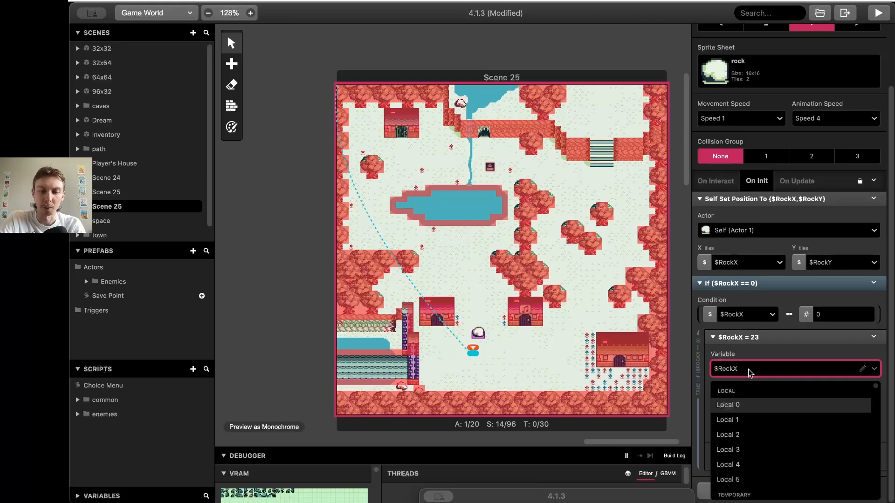
type("ro")
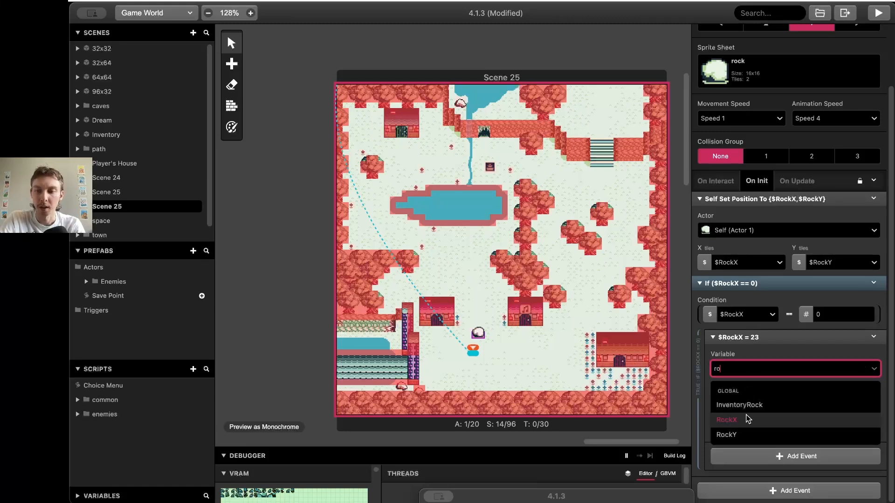
double_click(746, 314)
type("rpc")
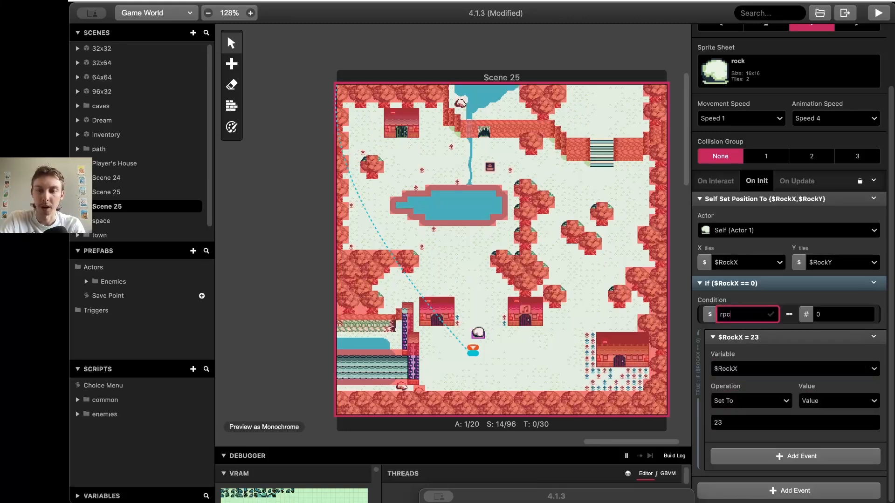
key("Escape")
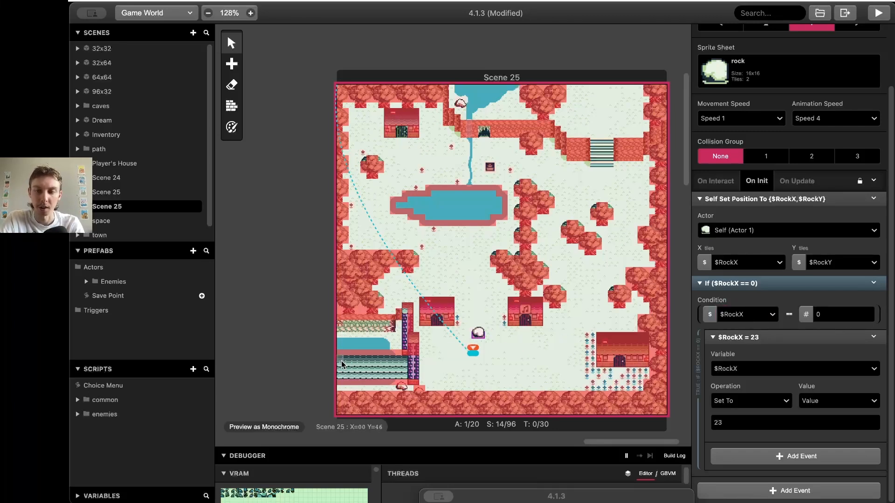
left_click(740, 317)
type("ro")
left_click(720, 381)
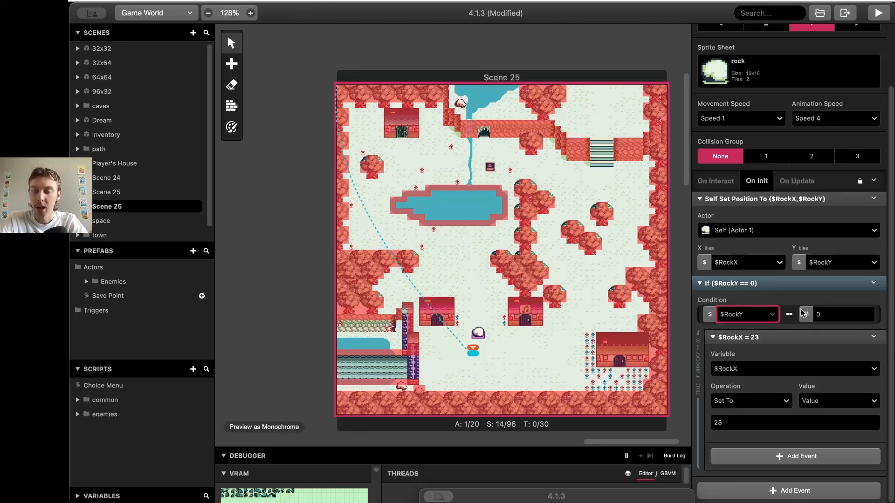
left_click(791, 456)
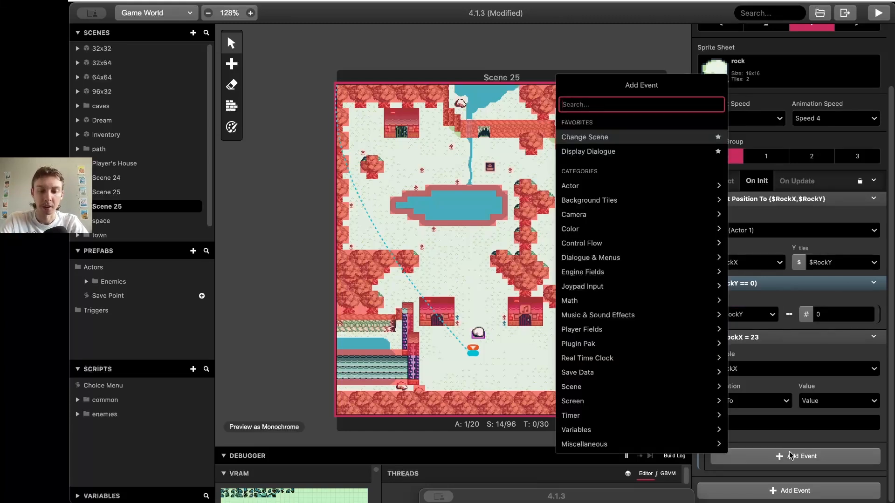
Add an If Math Expression '$RockX == 0 && $RockY == 0' and move the $RockX = 23 event into it
type("exp")
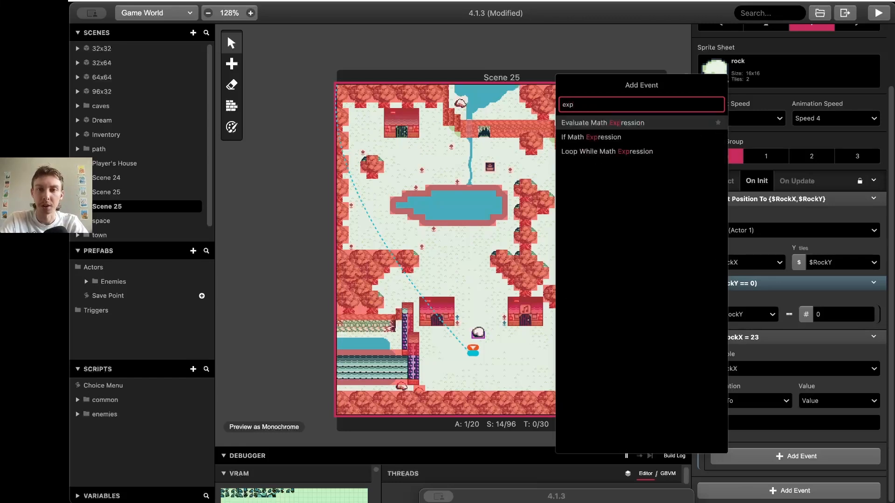
key("Down")
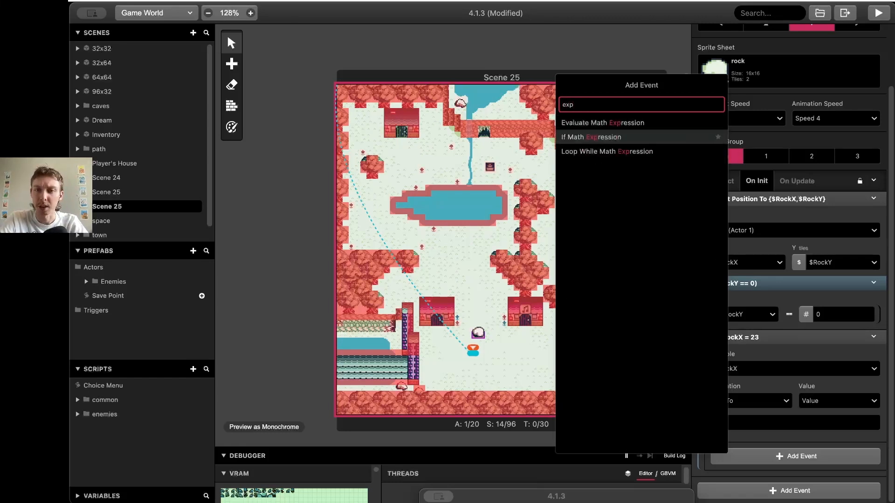
key("Return")
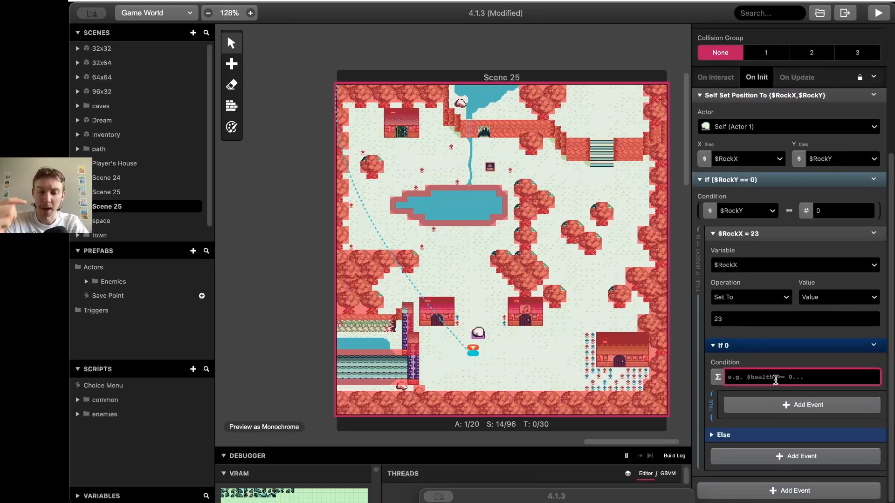
type("$")
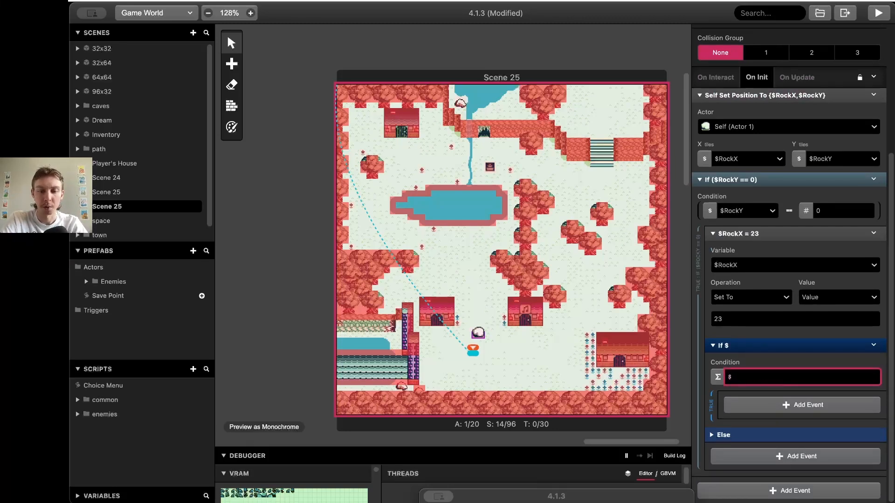
type("Ro")
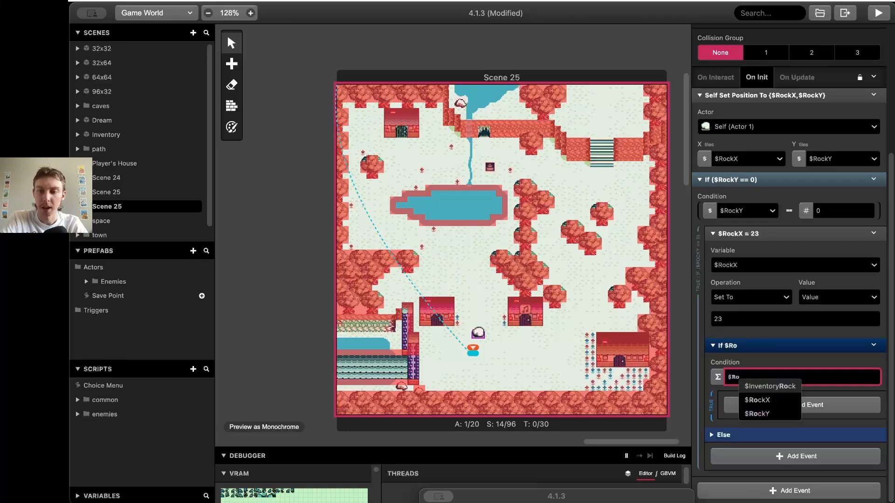
left_click(773, 402)
type("== ")
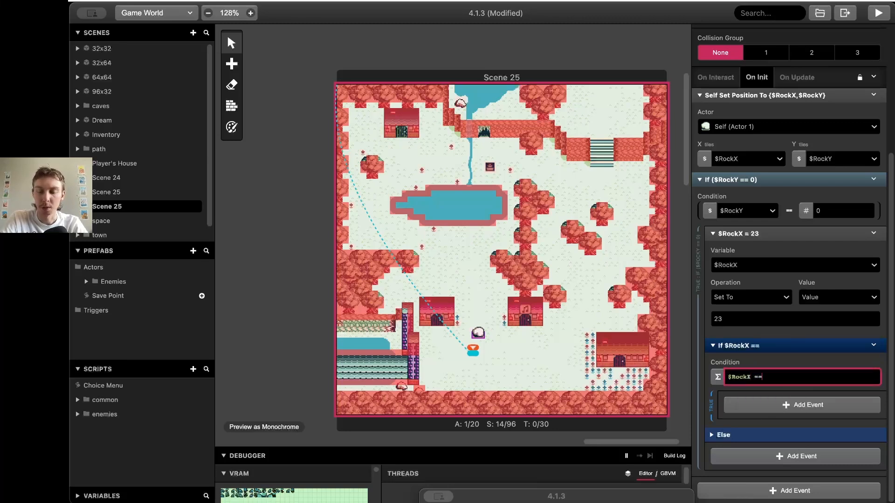
type("0 ")
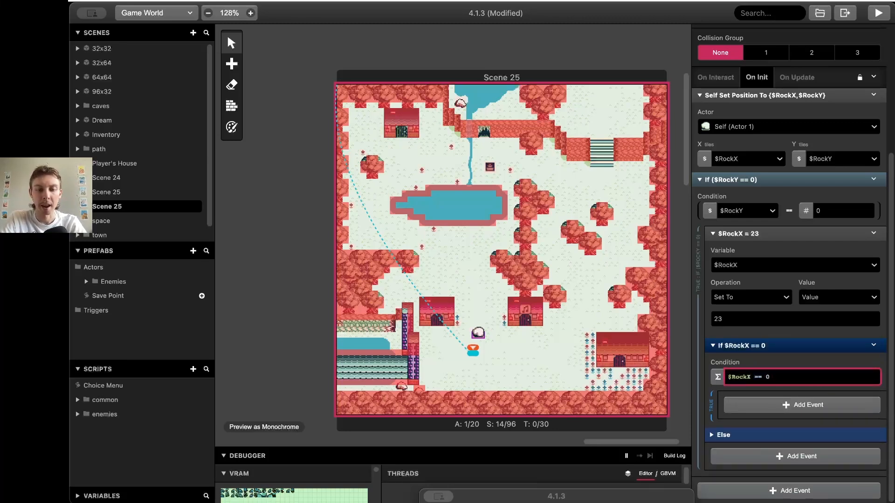
type("&& ")
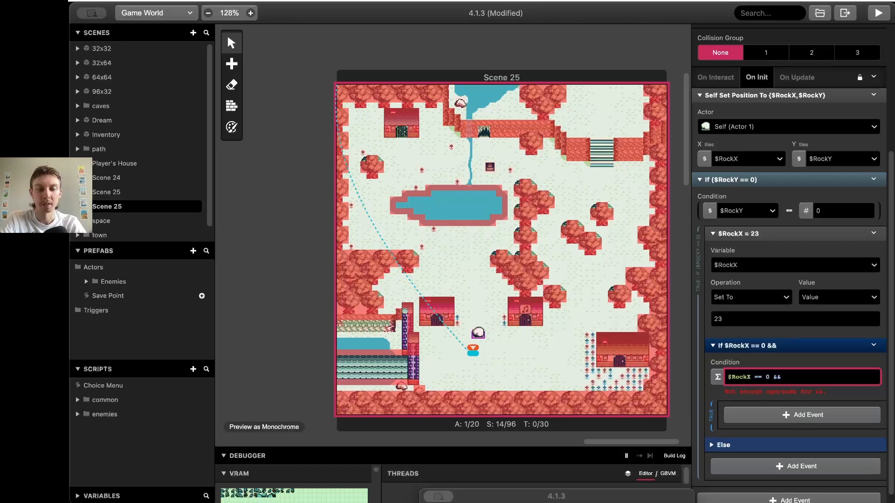
type("$Ro")
left_click(813, 414)
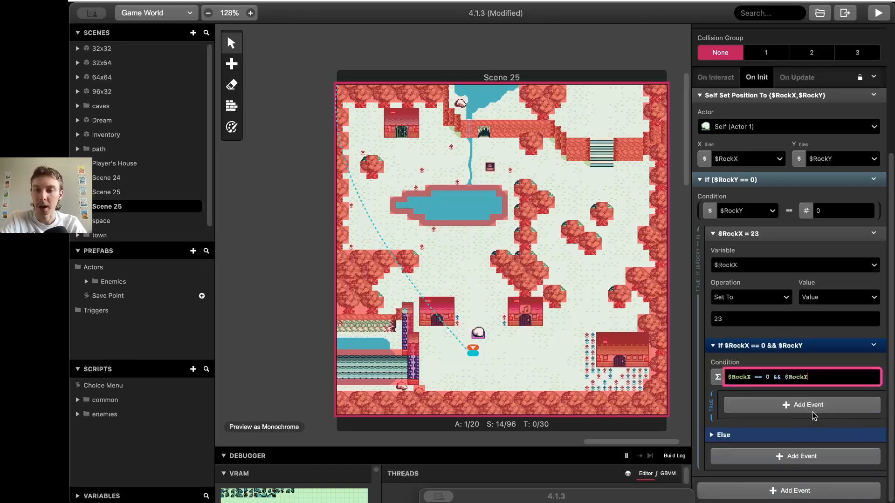
type("== ")
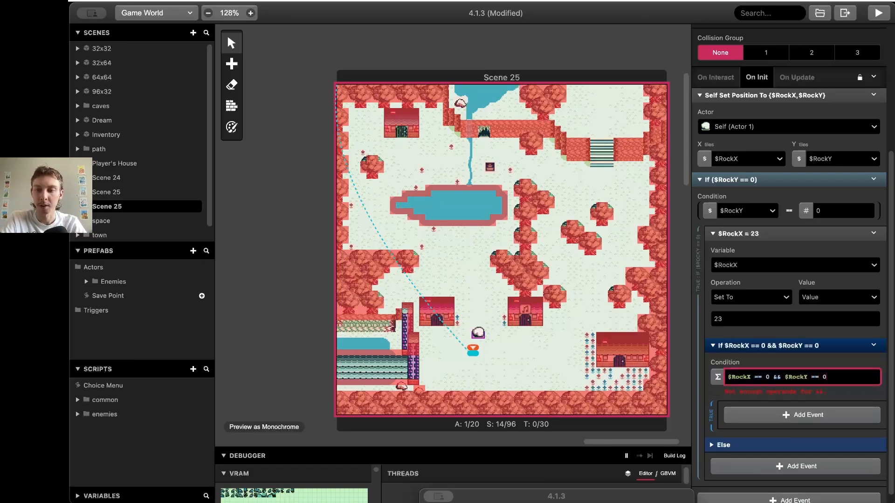
type("0")
left_click_drag(834, 236, 822, 401)
Copy the $RockX = 23 event and paste a duplicate below it
left_click(874, 288)
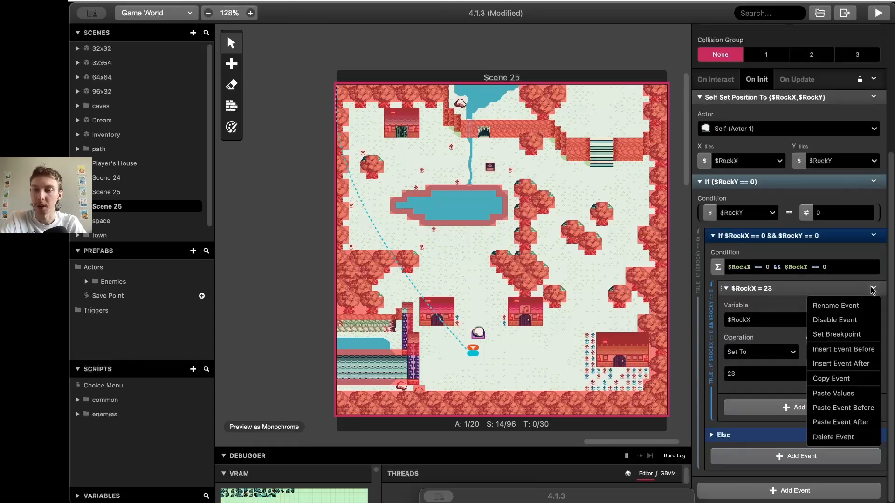
left_click(857, 364)
left_click(874, 288)
left_click(873, 288)
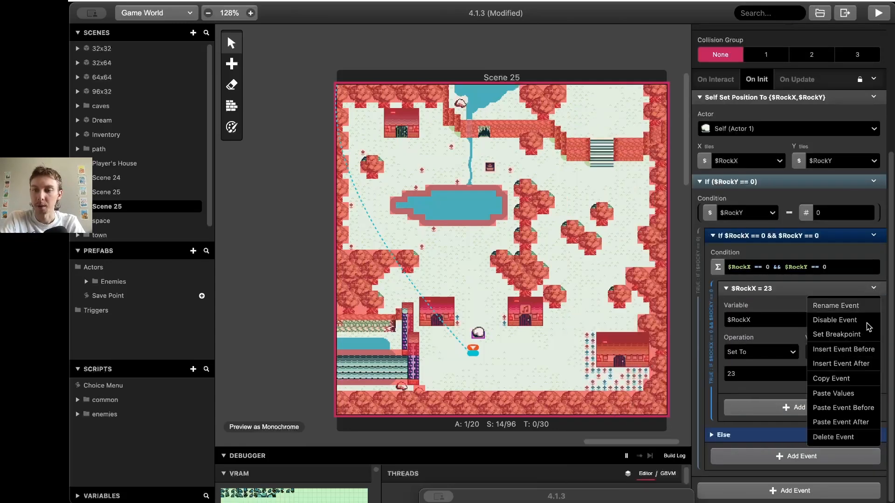
left_click(825, 375)
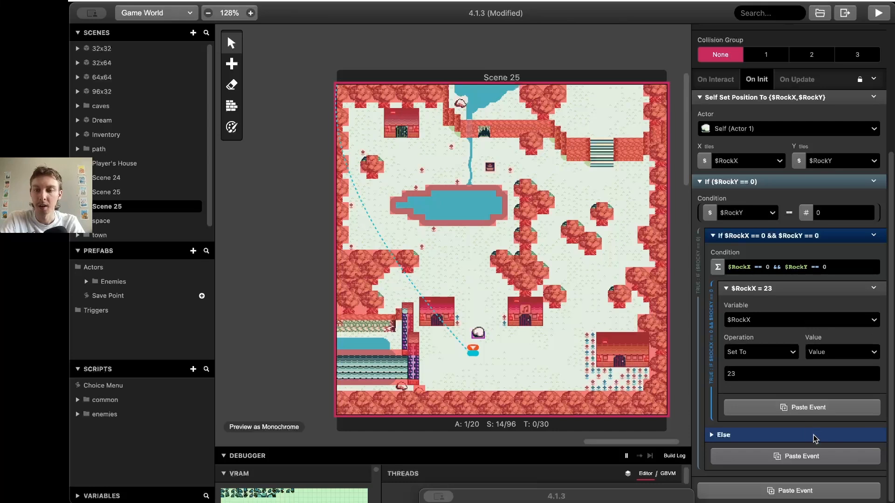
left_click(808, 407)
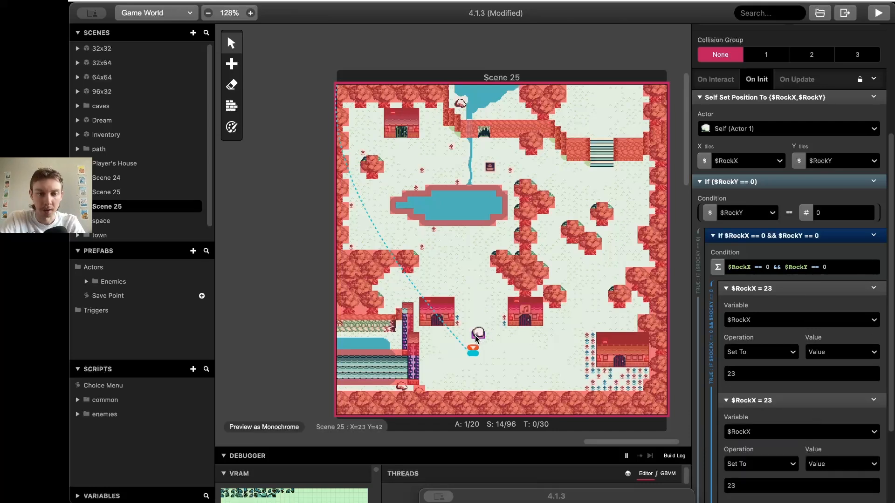
Change the duplicate to set $RockY to 42
scroll(779, 415, "down", 2)
left_click(784, 370)
type("ro")
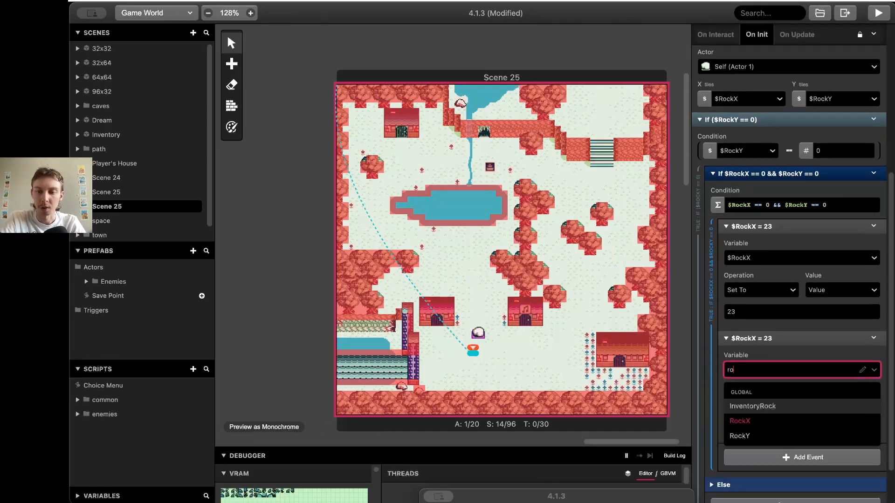
left_click(753, 436)
left_click(757, 422)
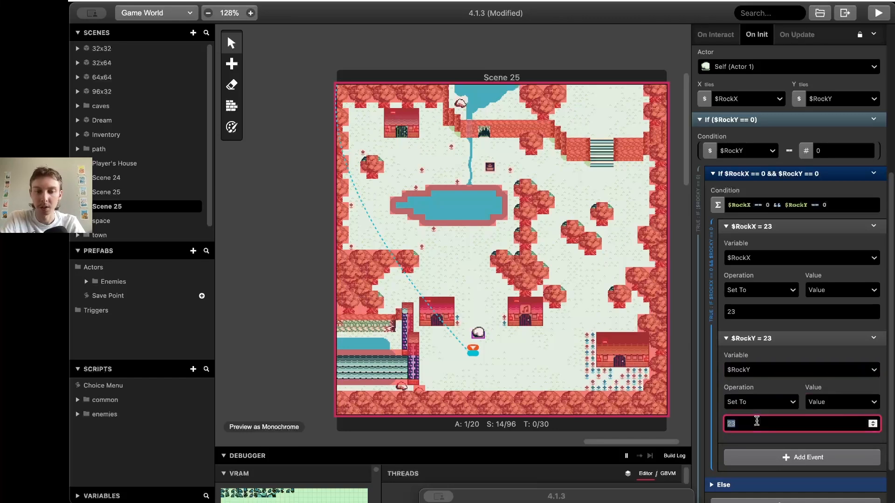
type("42")
scroll(804, 275, "up", 3)
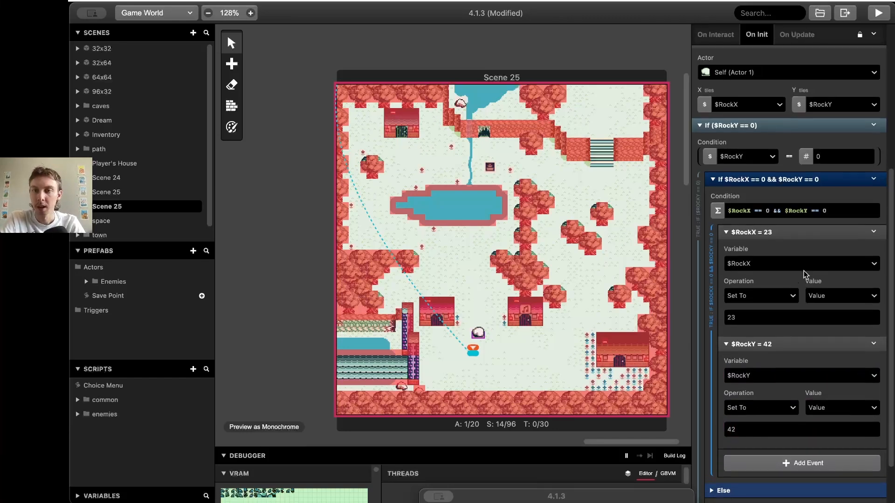
left_click(873, 187)
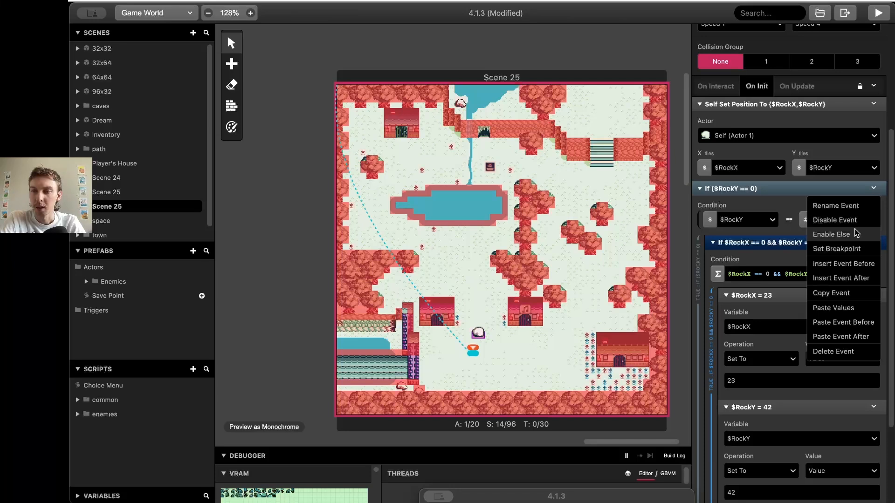
Move the combined-condition If out to On Init and delete the leftover If ($RockY == 0)
left_click(779, 189)
left_click_drag(768, 351, 769, 271)
left_click(769, 270)
scroll(769, 271, "down", 1)
scroll(769, 274, "down", 1)
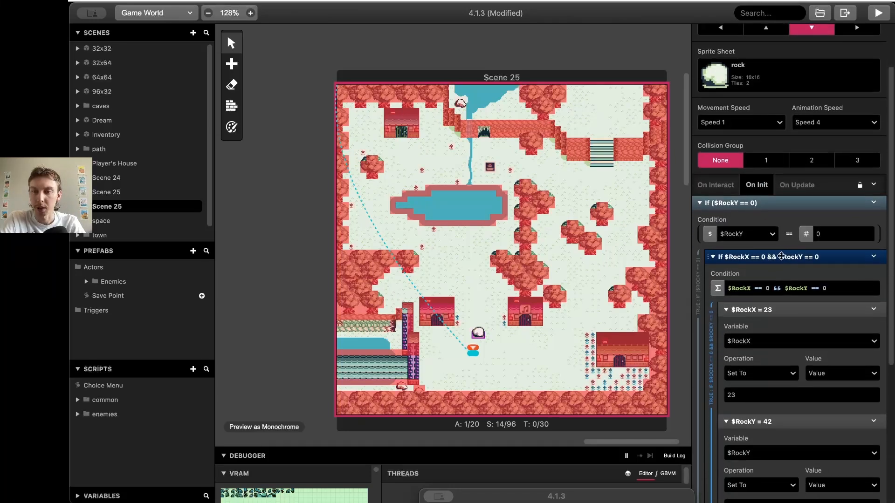
left_click(780, 254)
left_click_drag(773, 318, 770, 276)
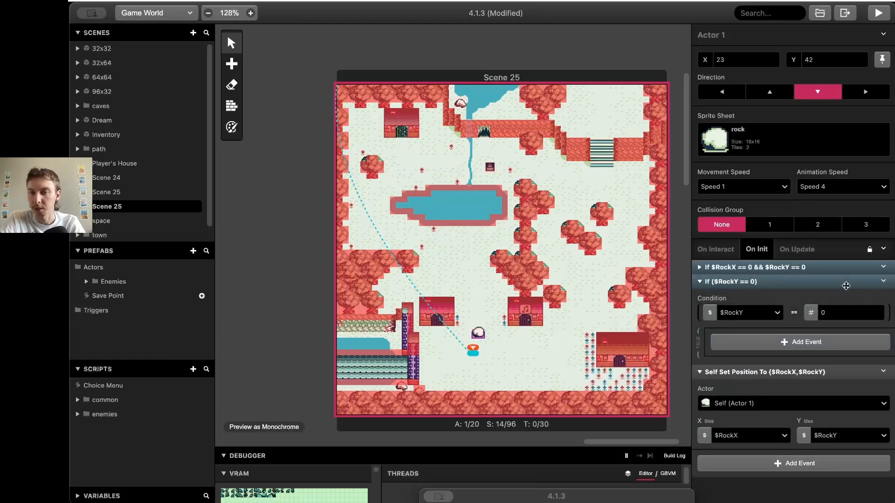
left_click(879, 283)
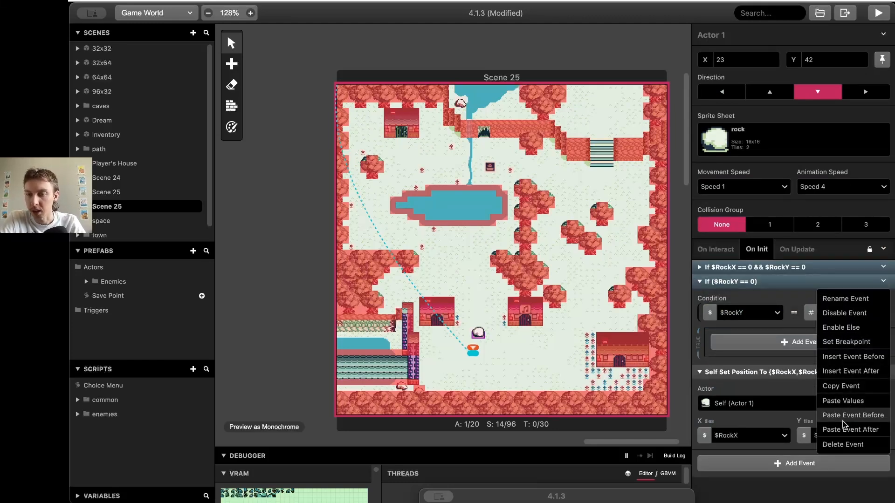
left_click(843, 444)
left_click(795, 264)
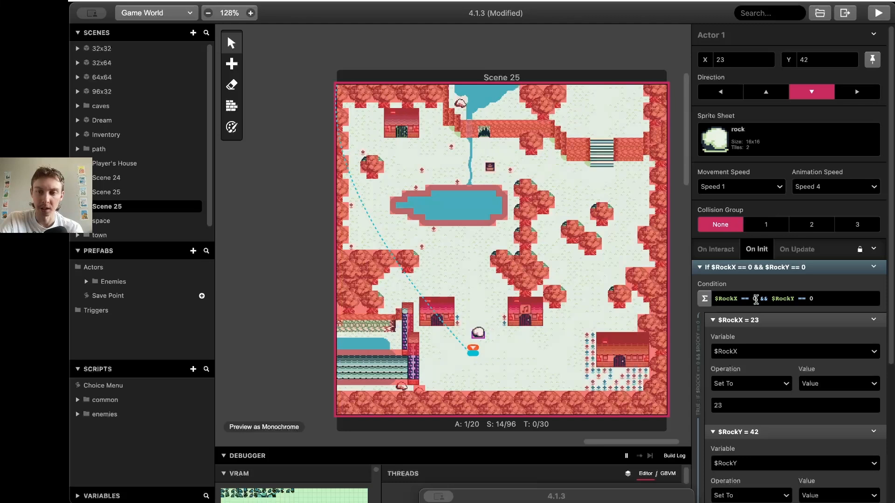
Disable the Else branch on the combined-condition If
scroll(800, 298, "down", 5)
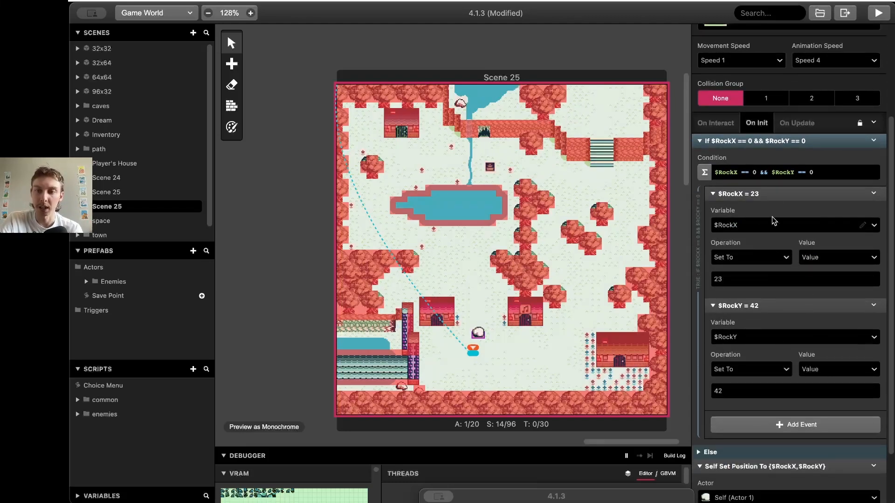
scroll(773, 241, "down", 3)
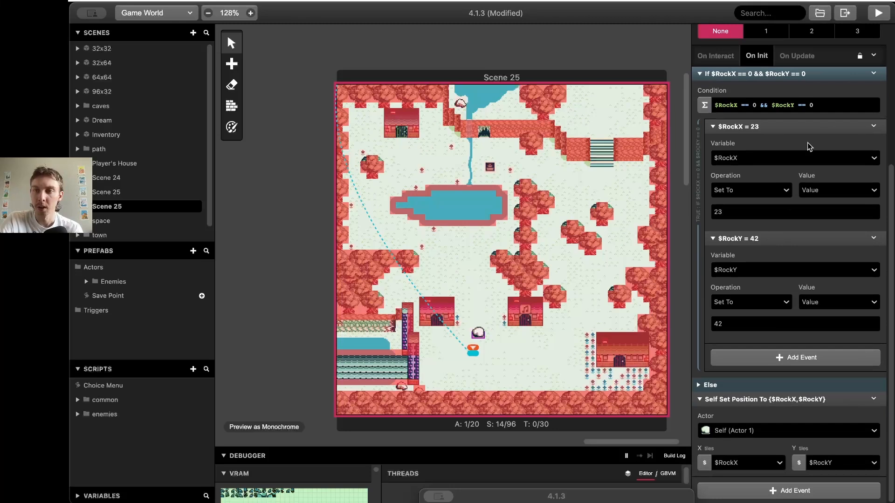
left_click(874, 73)
left_click(846, 121)
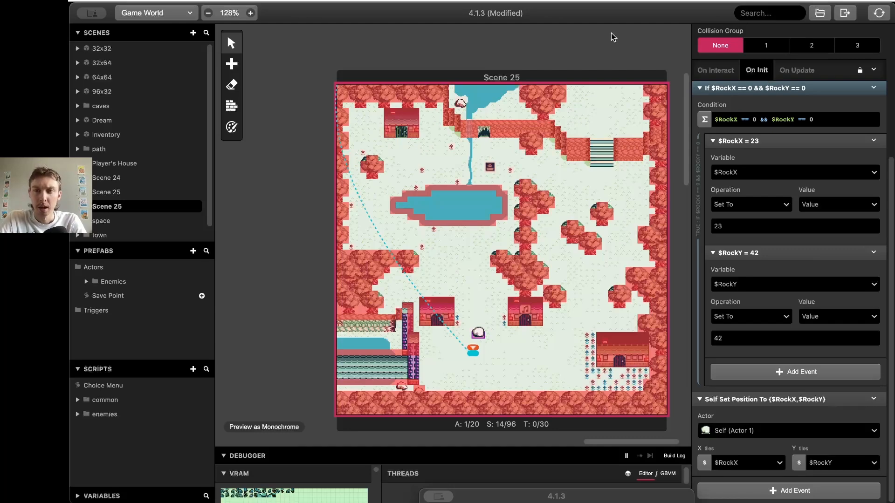
Move the game preview aside and push the rock upward until the scene reloads
left_click_drag(572, 137, 558, 171)
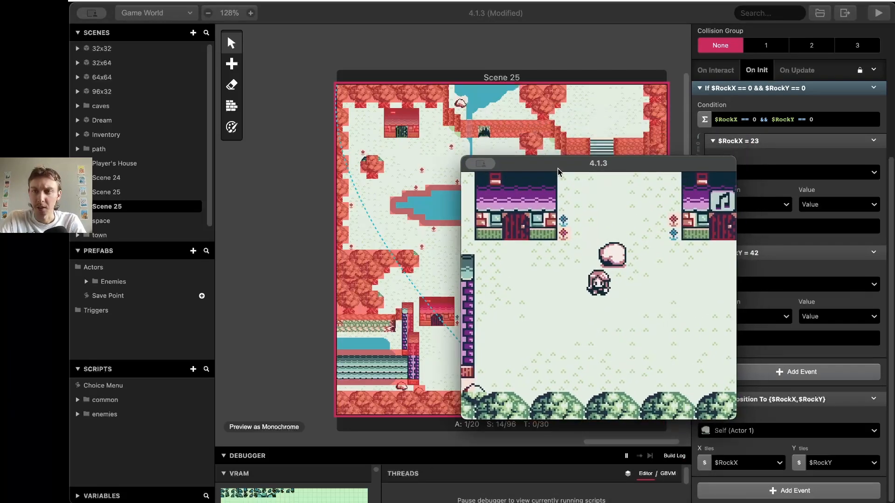
key("Up")
key("Right")
key("Up")
key("z")
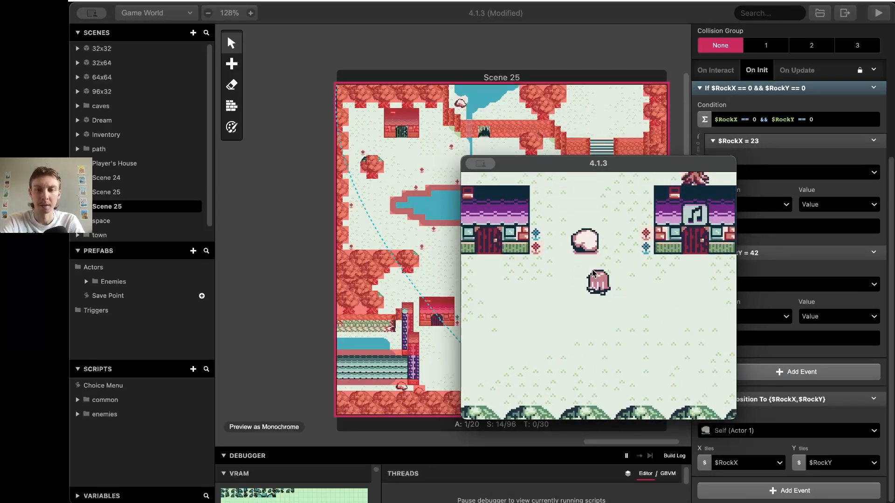
key("Up")
key("Left")
key("Up")
key("z")
key("Up")
key("z")
key("Down")
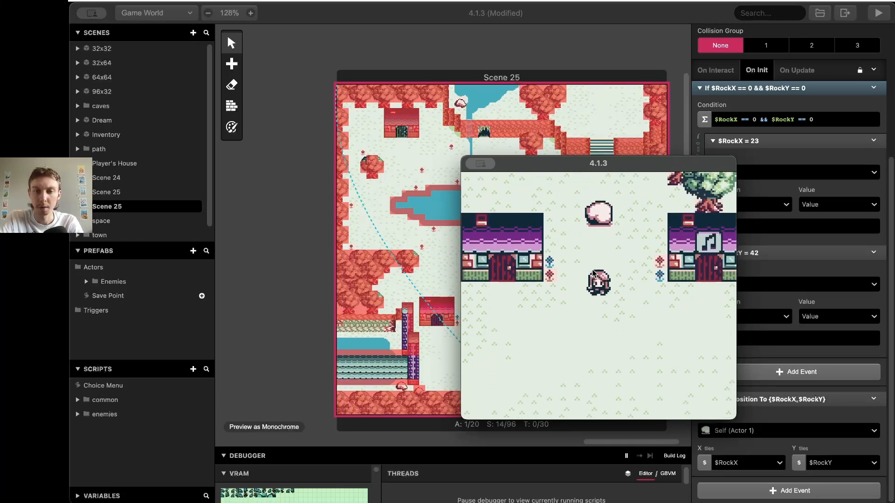
key("Right")
key("Left")
key("Down")
key("Up")
key("Right")
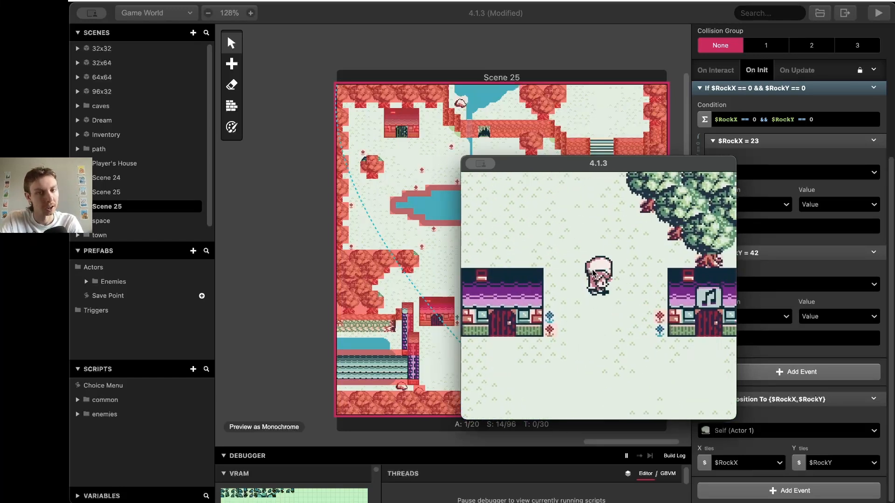
key("Up")
key("z")
key("Up")
key("z")
key("Up")
key("z")
key("Up")
key("Left")
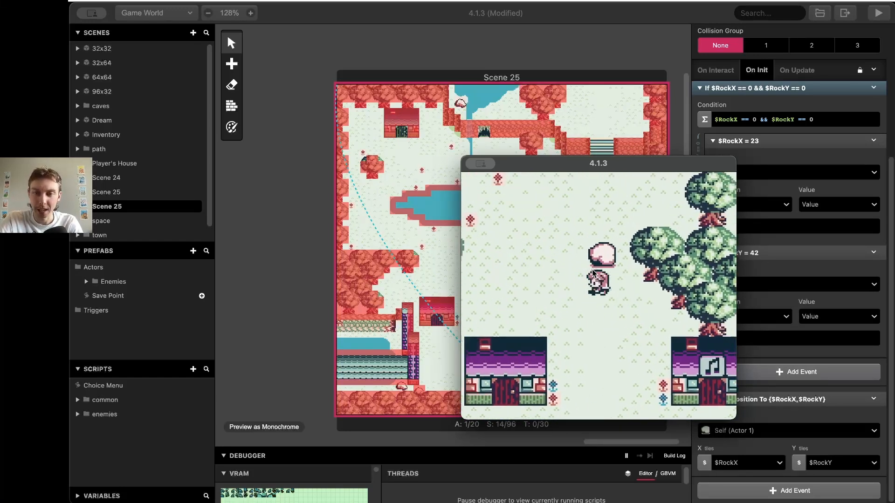
key("Up")
key("Up")
key("z")
key("Left")
key("x")
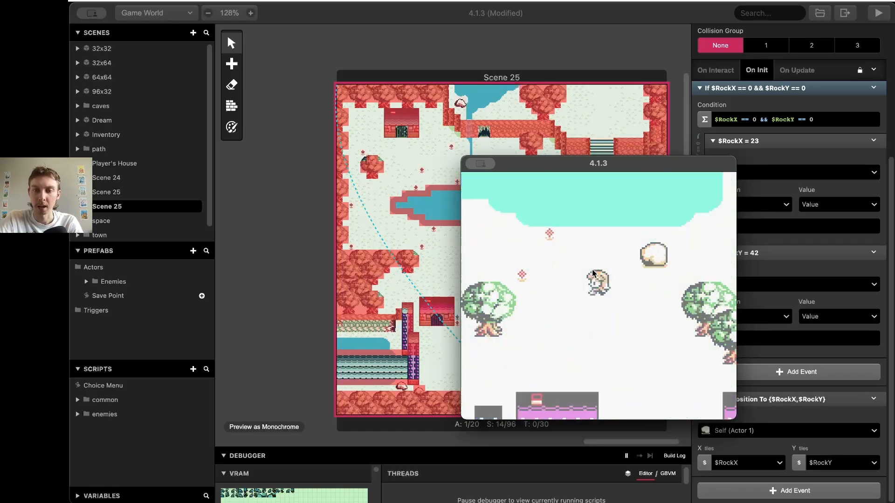
Near the water, push the rock left and up, then two tiles right
key("Up")
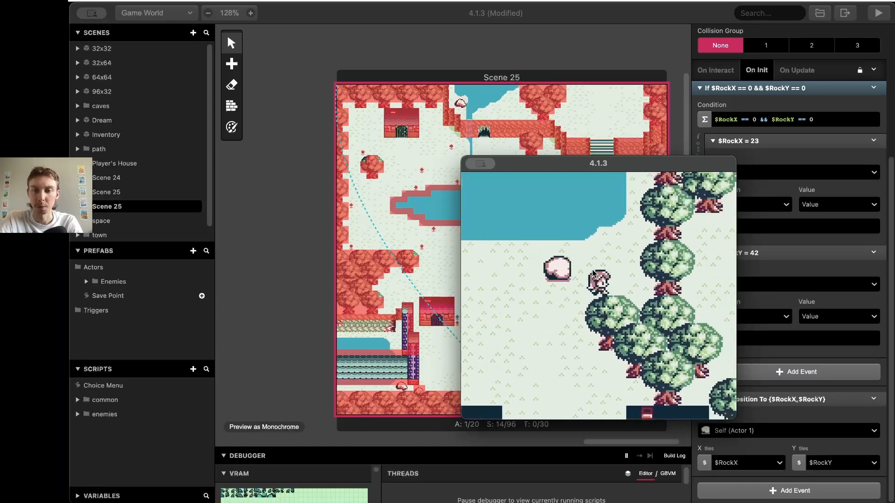
key("Left")
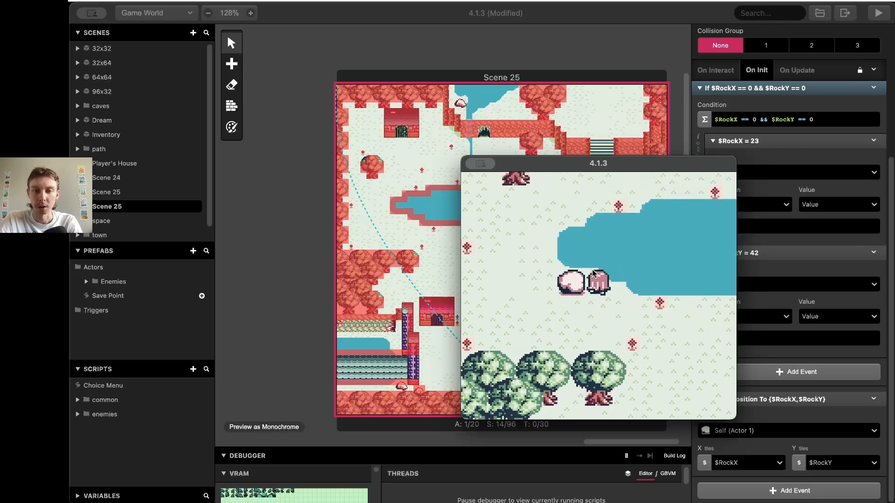
key("Left")
key("Down")
key("Left")
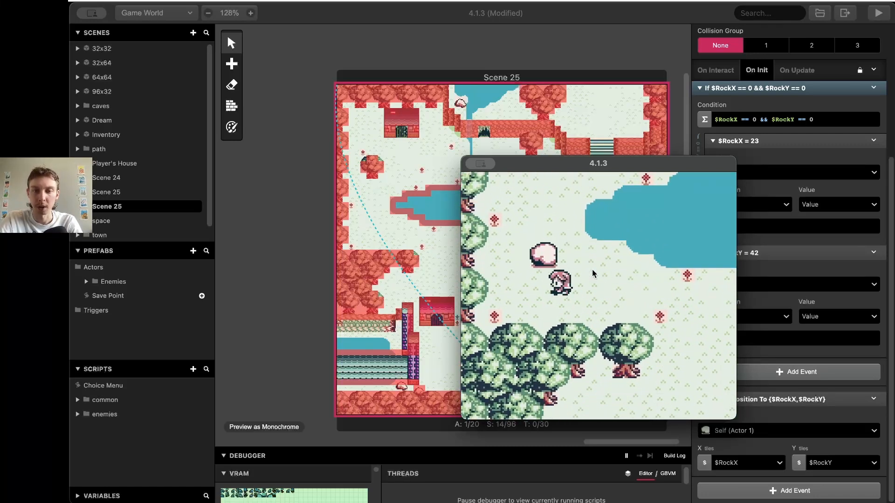
key("Up")
key("Up")
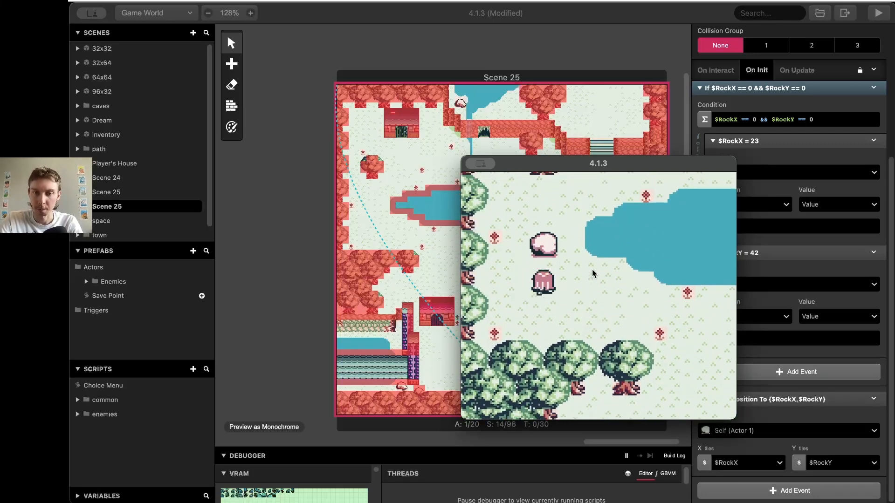
key("Left")
key("Up")
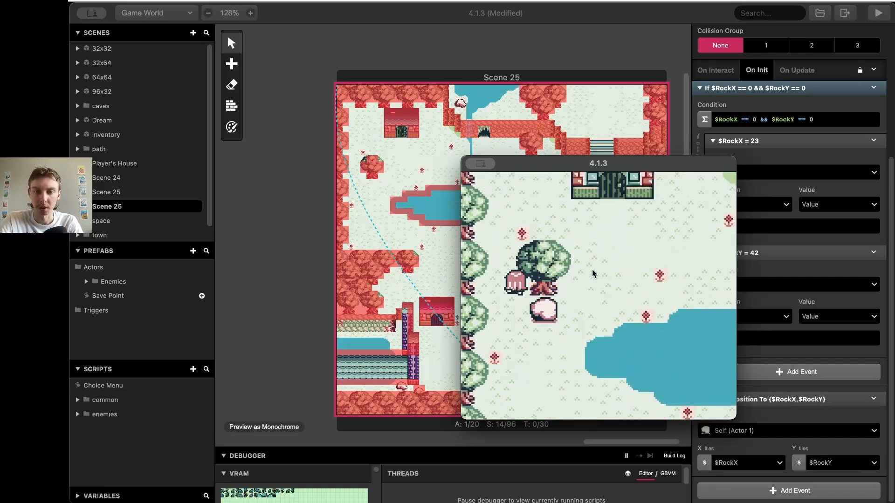
key("Down")
key("Right")
key("Down")
key("Right")
key("Up")
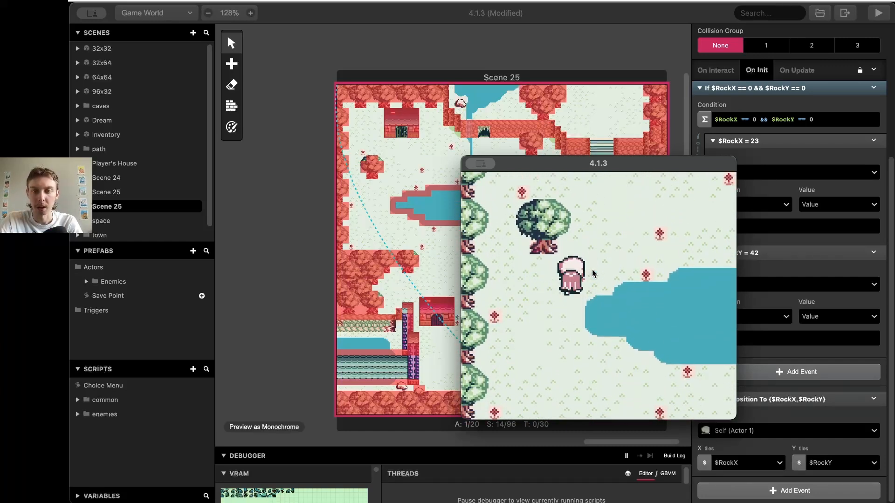
key("Left")
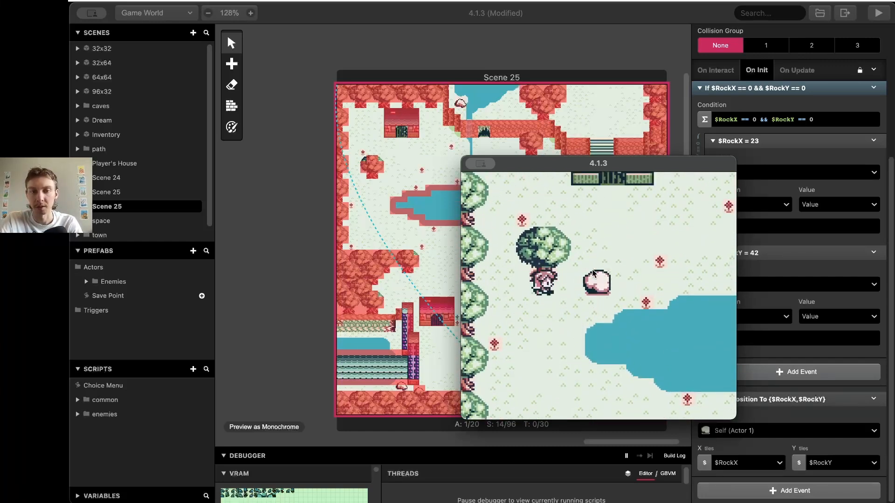
key("Right")
key("Down")
key("Right")
key("Up")
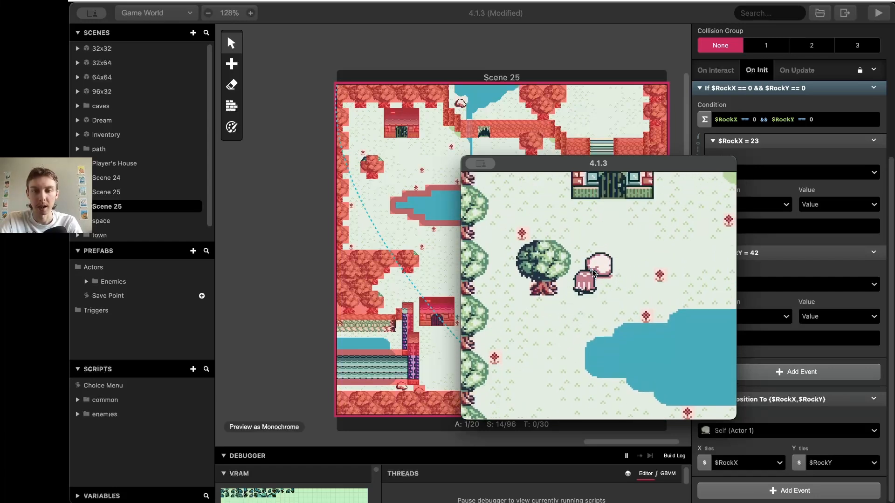
key("Up")
key("Left")
key("Up")
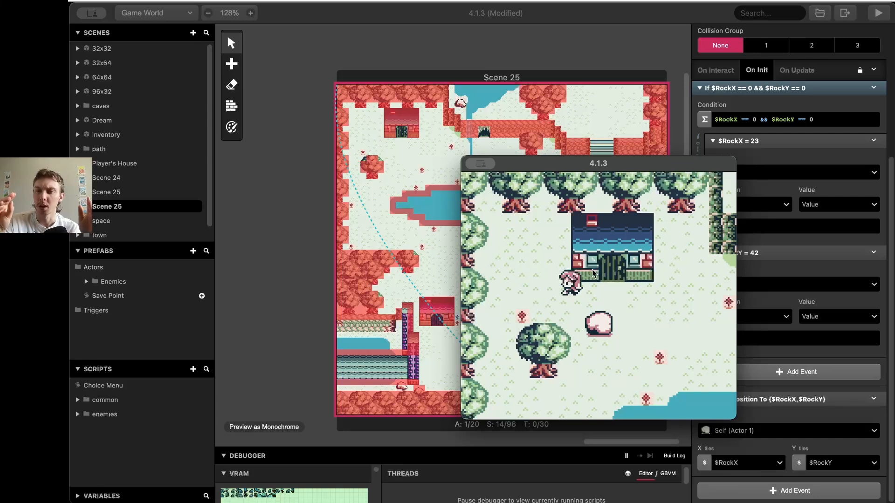
key("Down")
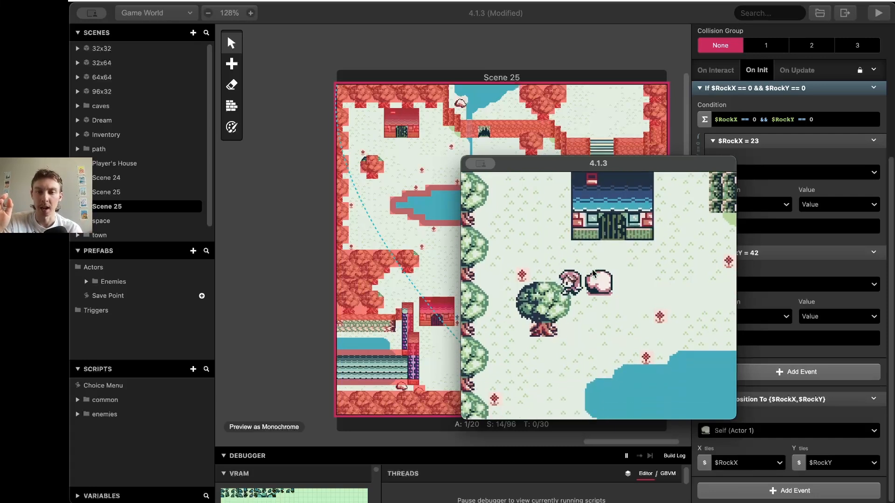
key("Right")
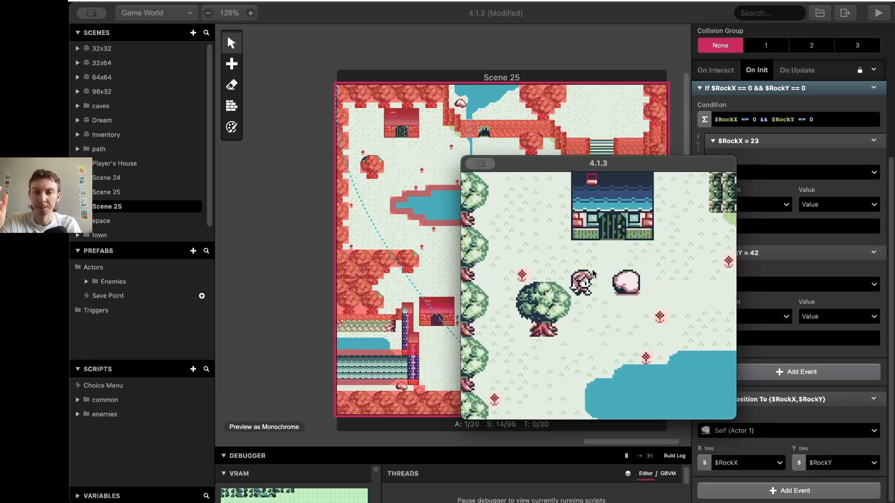
key("Right")
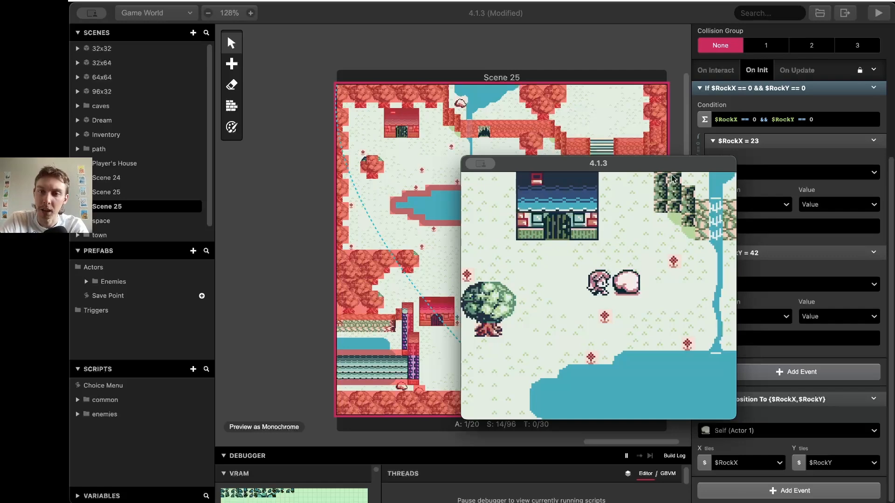
Store the rock's X value in $Local0 and its Y value in $Local1
left_click(779, 177)
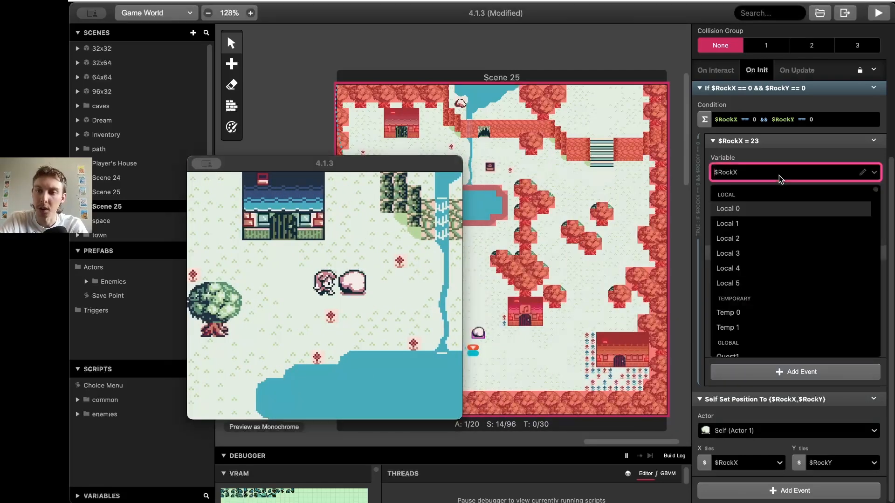
left_click(772, 216)
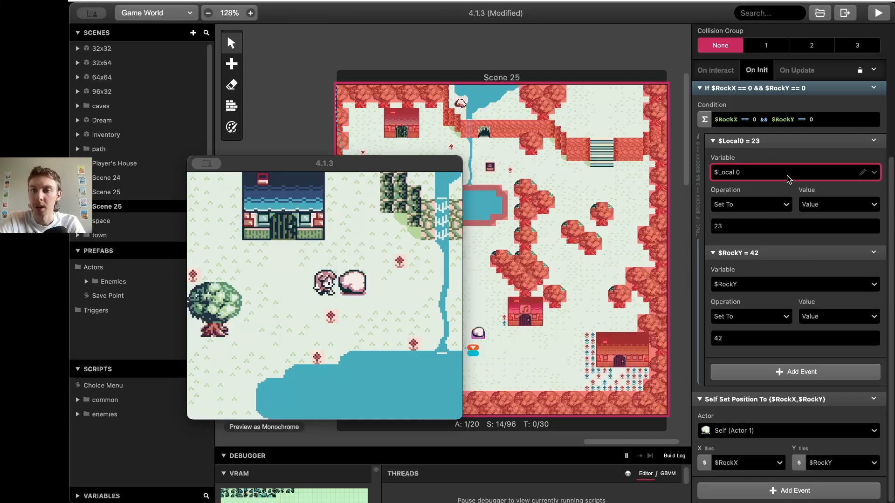
left_click(766, 289)
left_click(757, 330)
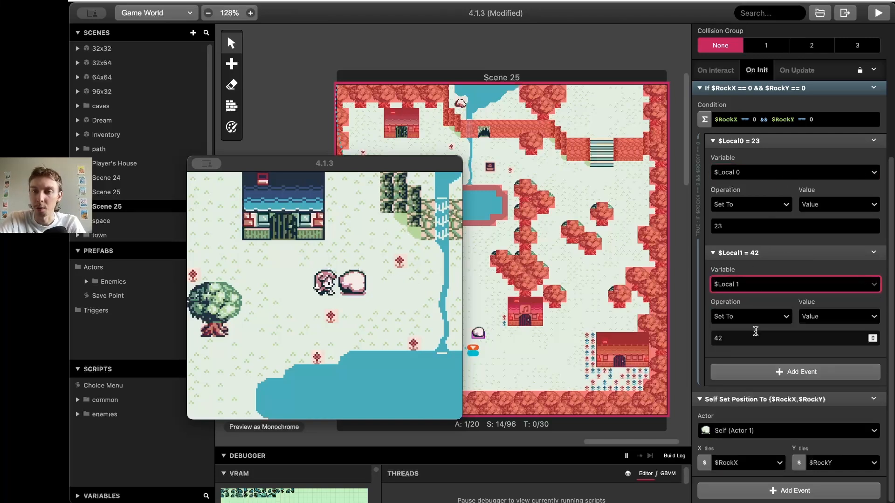
Set the rock's X tile position from $Local0 and Y tile position from $Local1
left_click(751, 464)
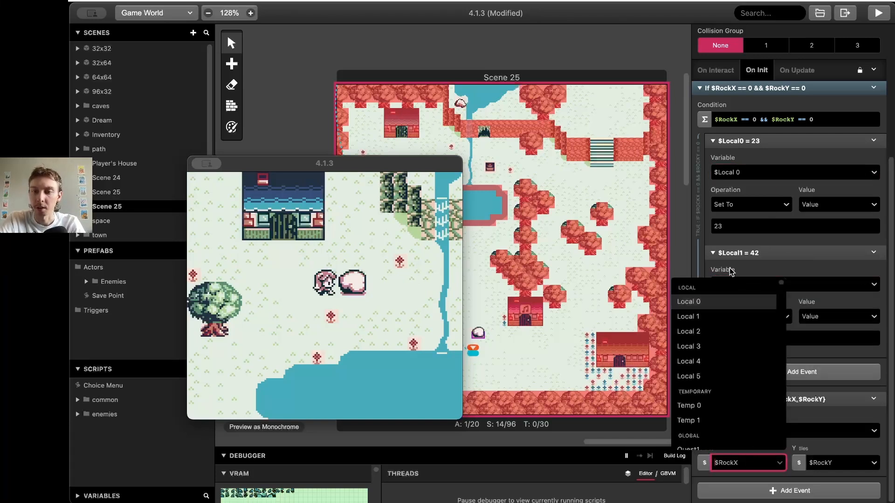
left_click(730, 300)
left_click(824, 460)
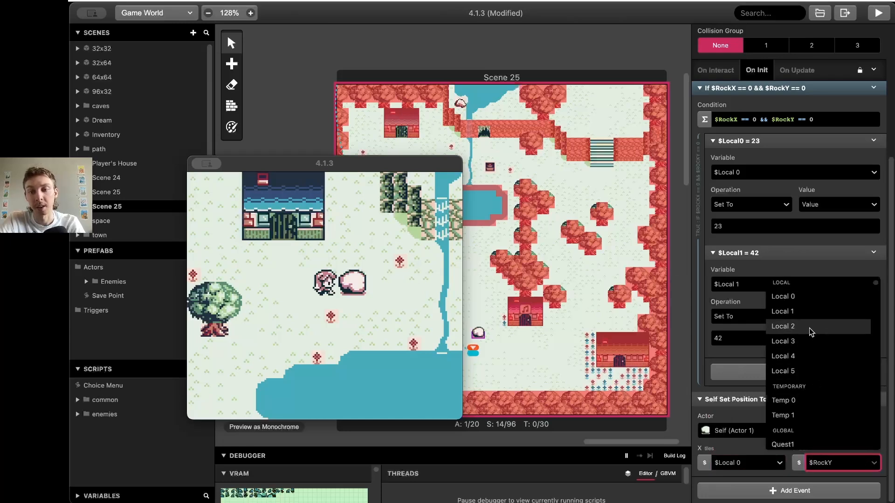
left_click(809, 317)
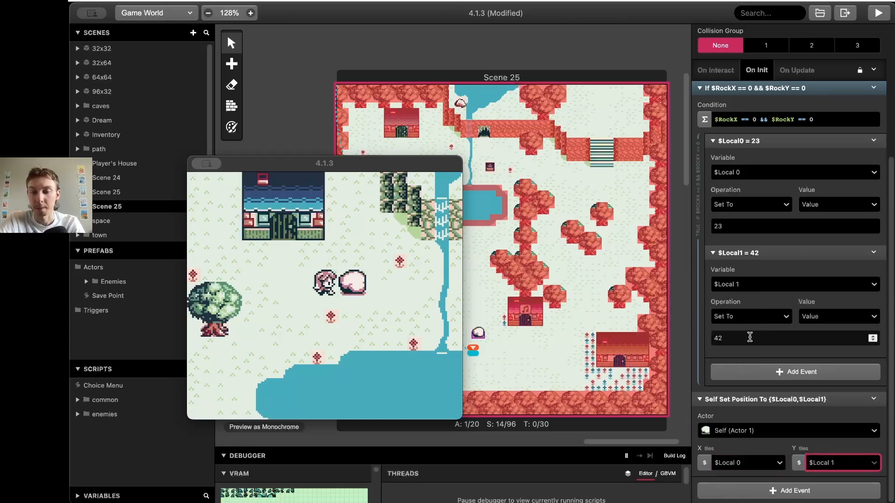
In the On Interact script, store the rock's position in $Local0 and $Local1, then rebuild
scroll(745, 317, "up", 5)
left_click(732, 250)
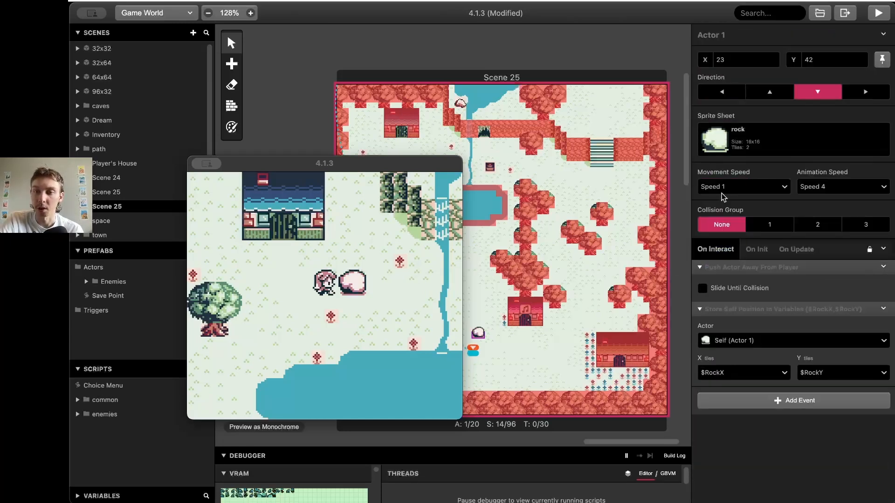
left_click(739, 373)
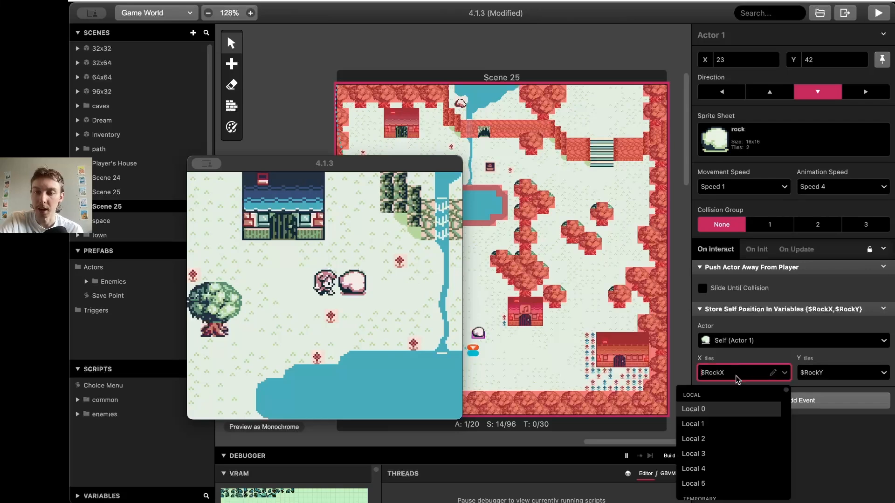
left_click(728, 408)
left_click(845, 376)
left_click(807, 424)
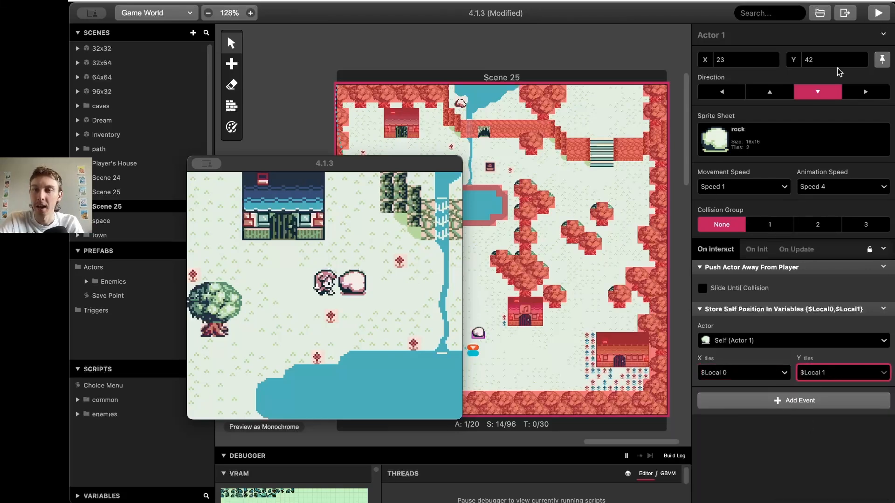
left_click(880, 17)
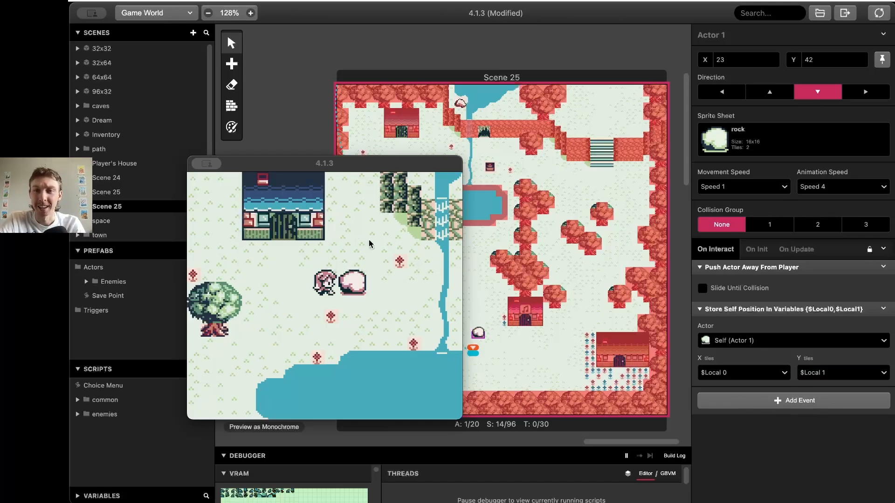
Move the preview over the canvas and push the rock left and up out of the scene
left_click_drag(356, 164, 544, 153)
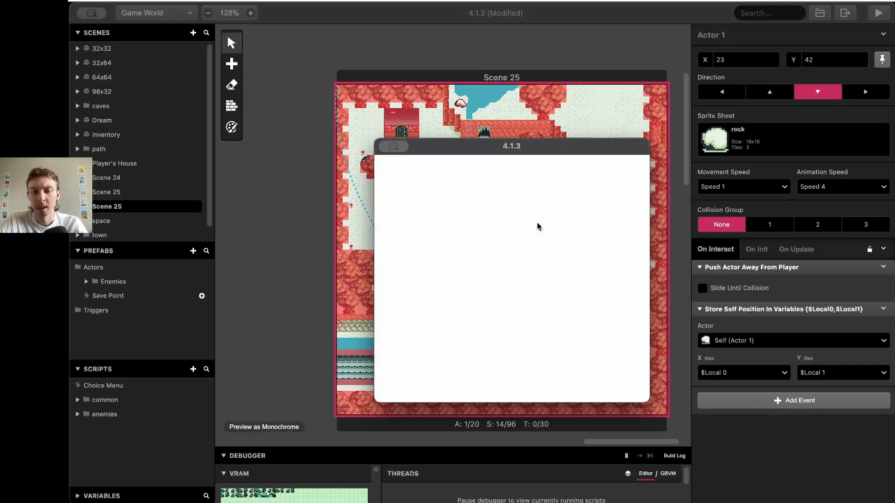
key("Up")
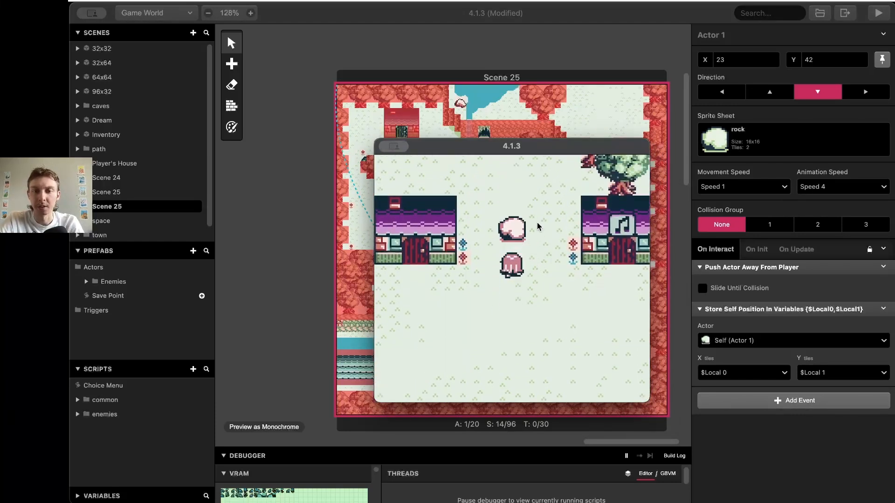
key("Right")
key("Up")
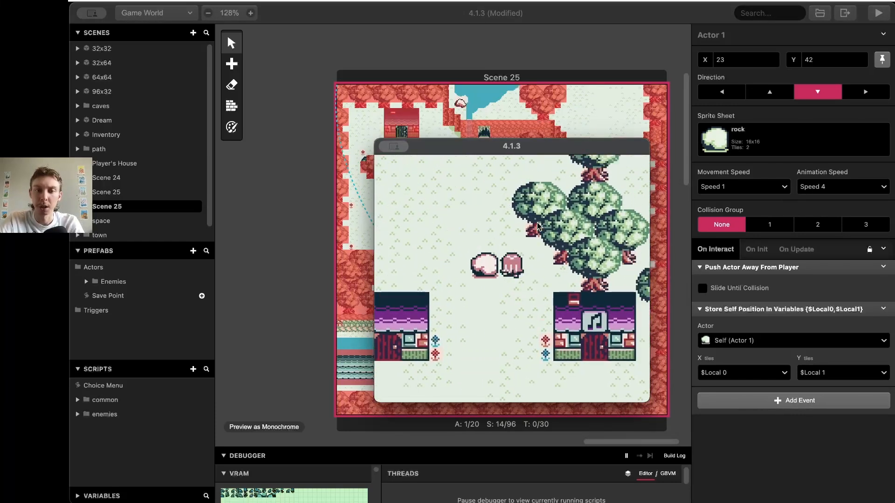
key("Left")
key("z")
key("Left")
key("Down")
key("Left")
key("Up")
key("z")
key("Up")
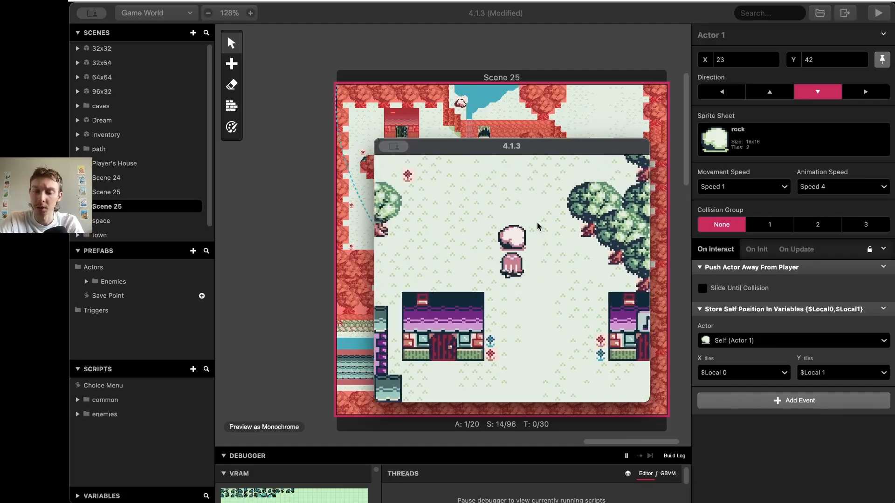
key("x")
Re-enter the scene, get beneath the rock and push it upward again
key("Up")
key("Left")
key("Up")
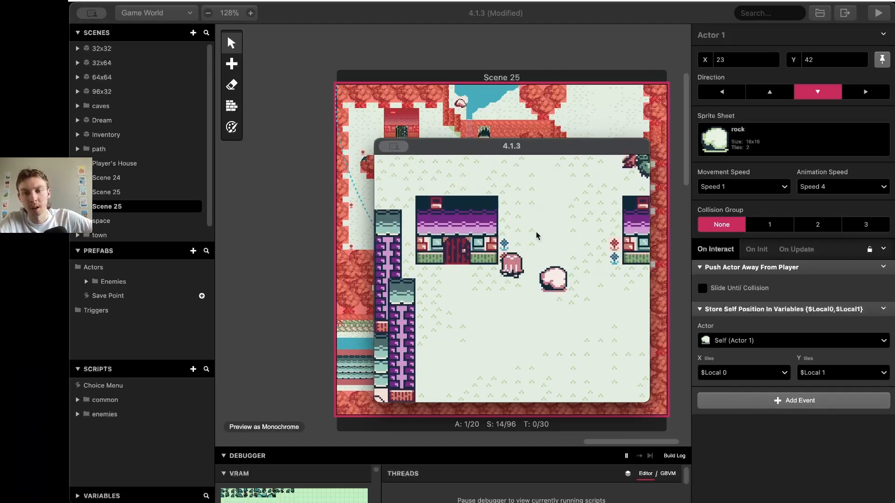
key("Down")
key("Right")
key("Up")
key("z")
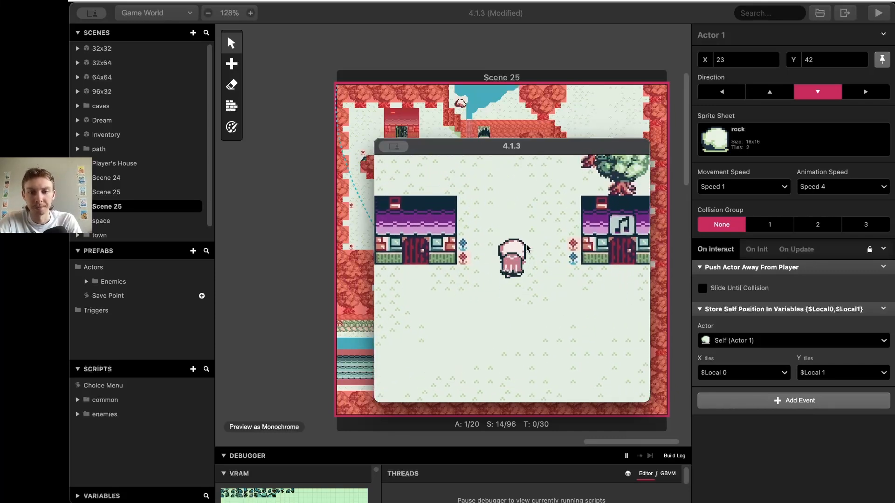
key("z")
key("Right")
key("Up")
key("x")
key("Up")
key("Right")
key("Up")
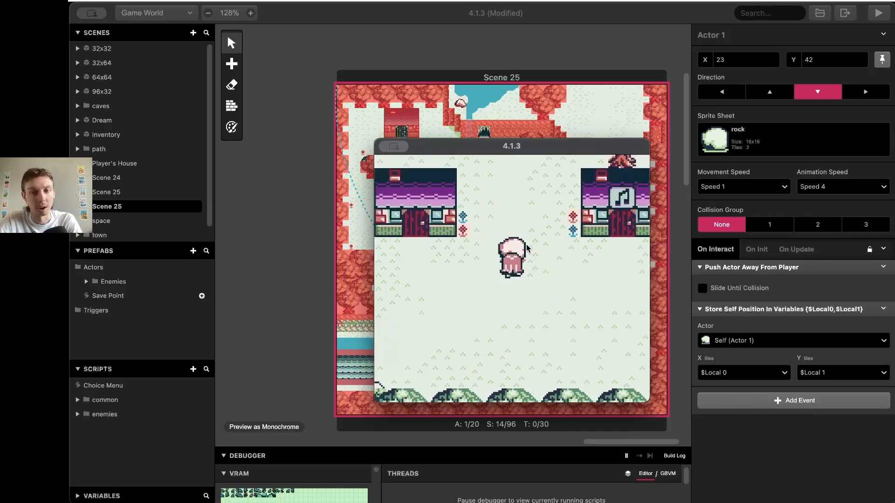
key("z")
key("Up")
key("Up")
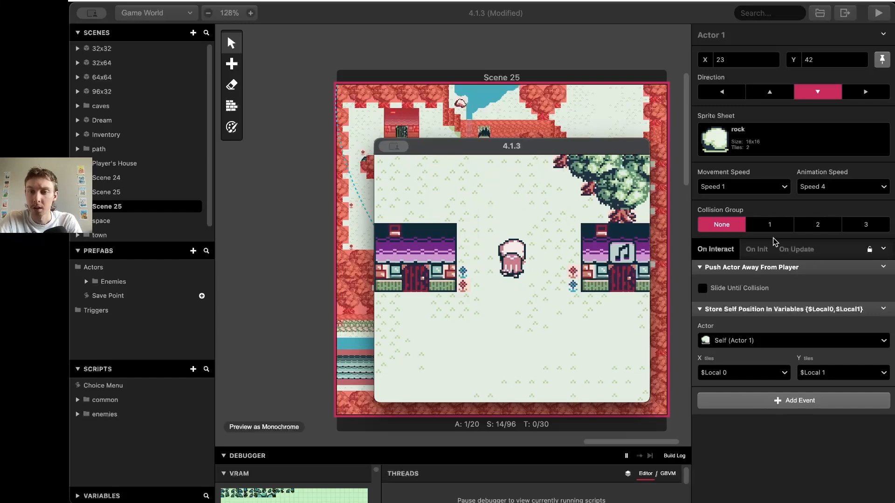
In the On Init If condition, replace $RockX with $Local0 and $RockY with $Local1, then rebuild
left_click(759, 249)
scroll(750, 261, "down", 3)
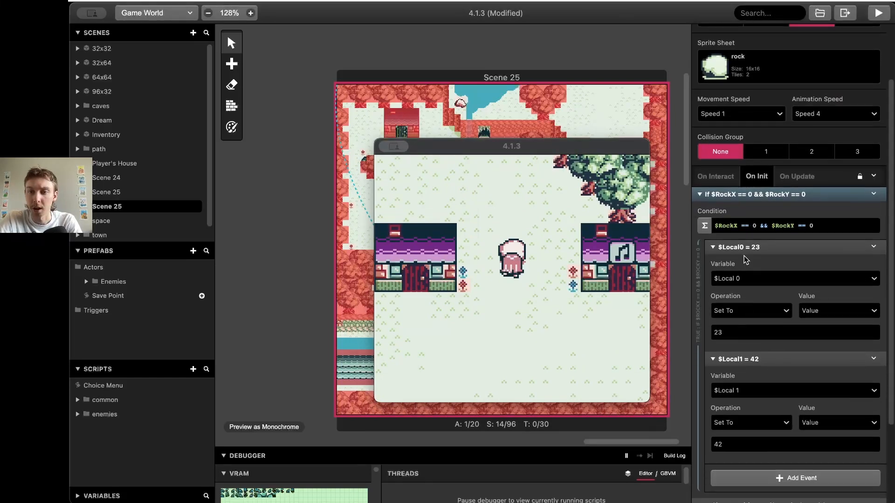
left_click(723, 227)
double_click(722, 226)
key("BackSpace")
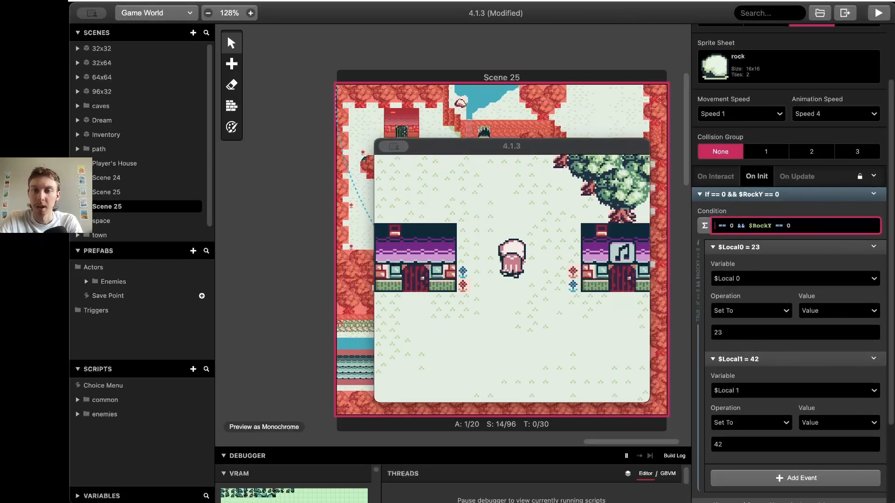
type("$Lo")
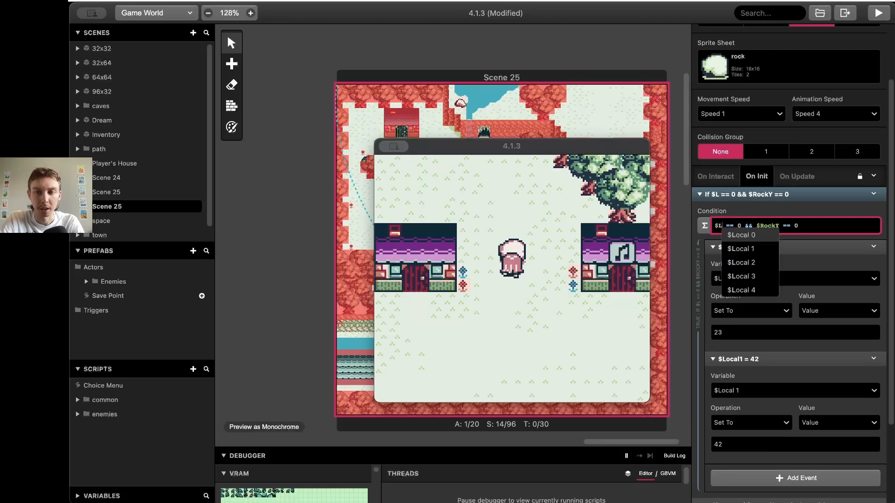
left_click(743, 236)
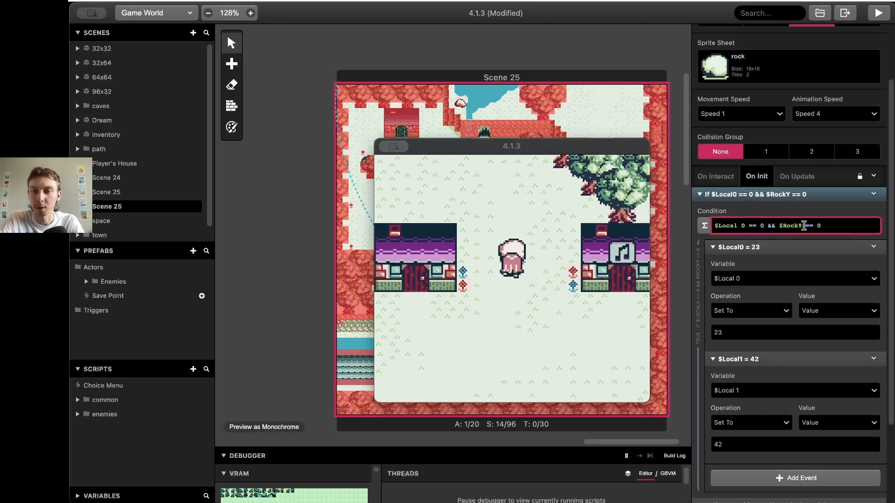
double_click(804, 225)
key("BackSpace")
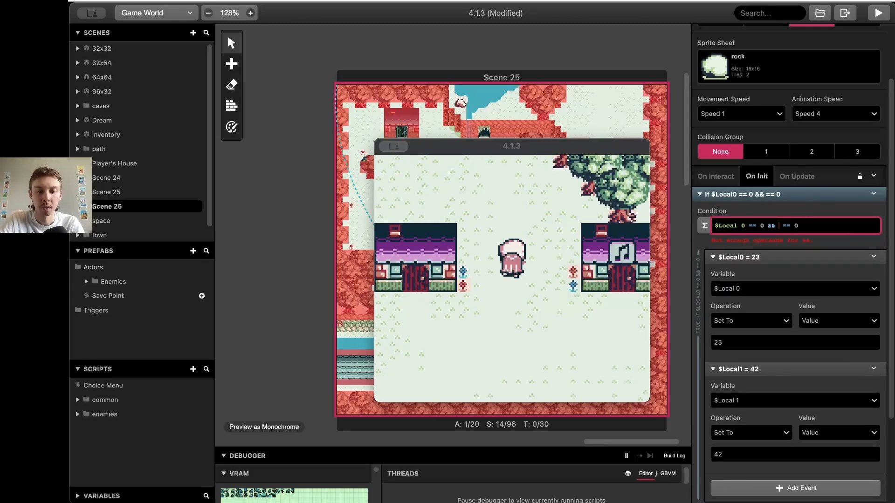
type("$Loc")
left_click(822, 249)
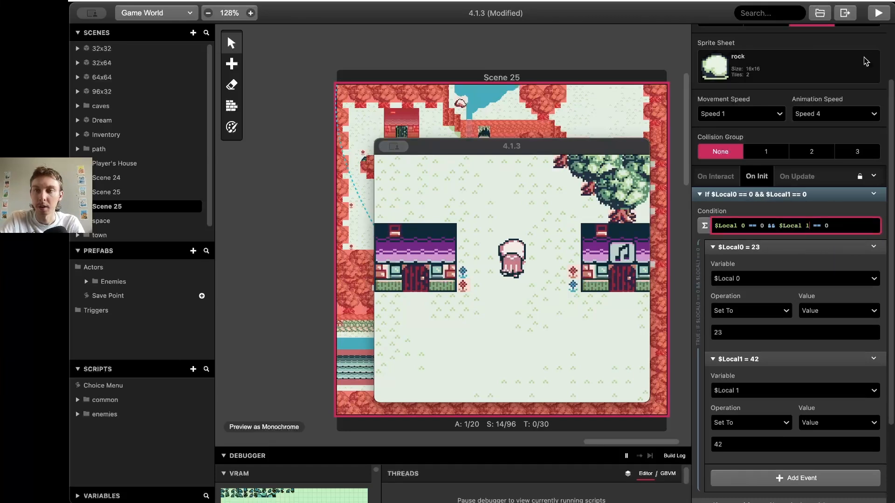
left_click(876, 16)
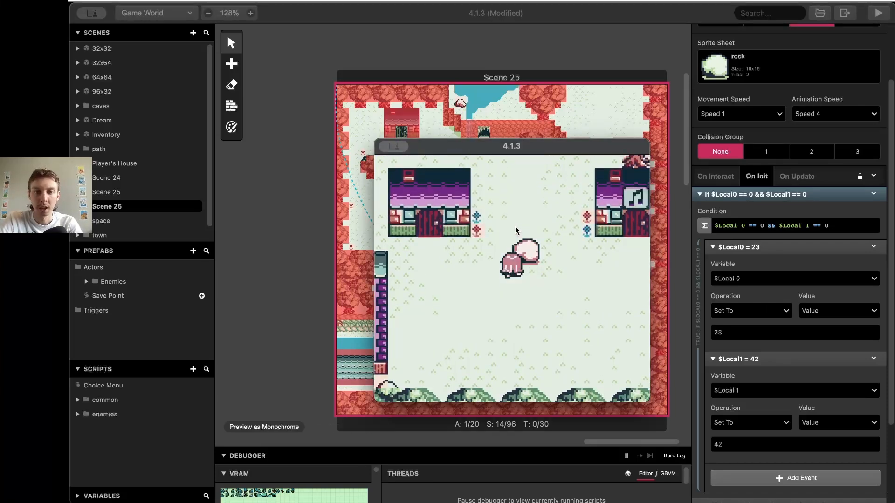
Push the rock up, leave the scene, then return and push it left and up
key("Up")
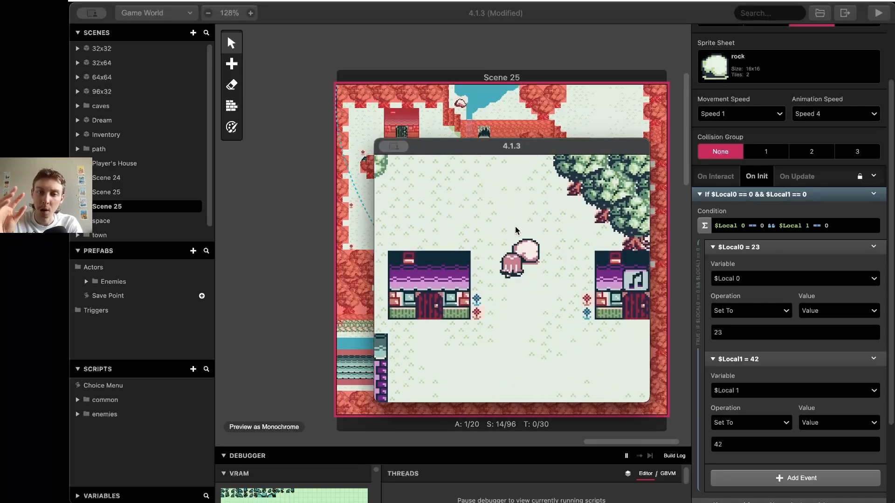
key("z")
key("Up")
key("Right")
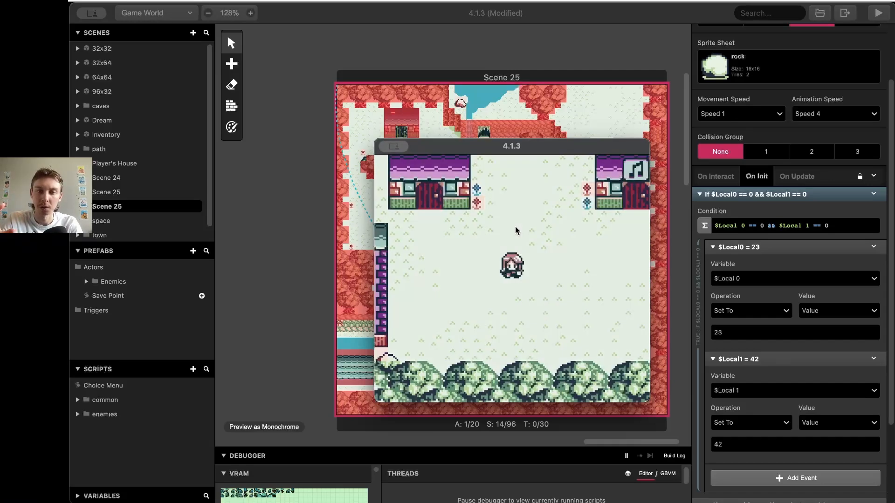
key("Up")
key("Right")
key("Up")
key("Left")
key("z")
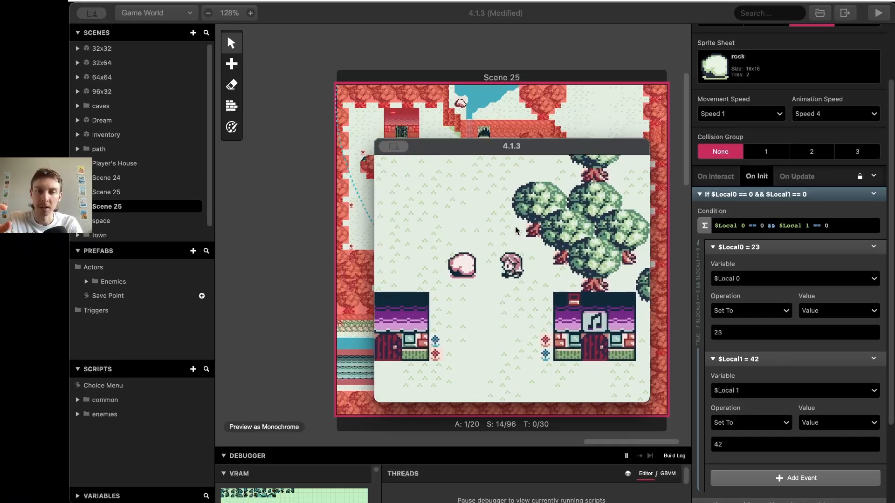
key("Down")
key("Left")
key("Up")
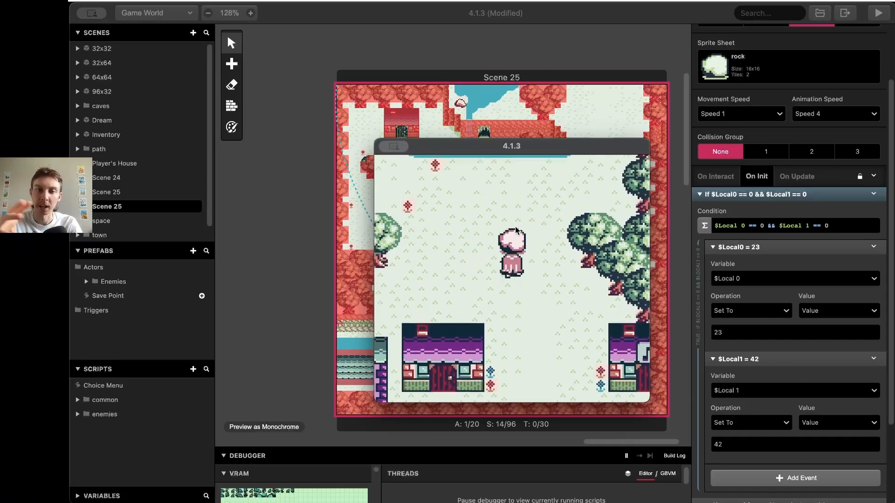
Push the rock further up and left, walk north, then select the rock actor on the canvas
key("Up")
key("Right")
key("Up")
key("Left")
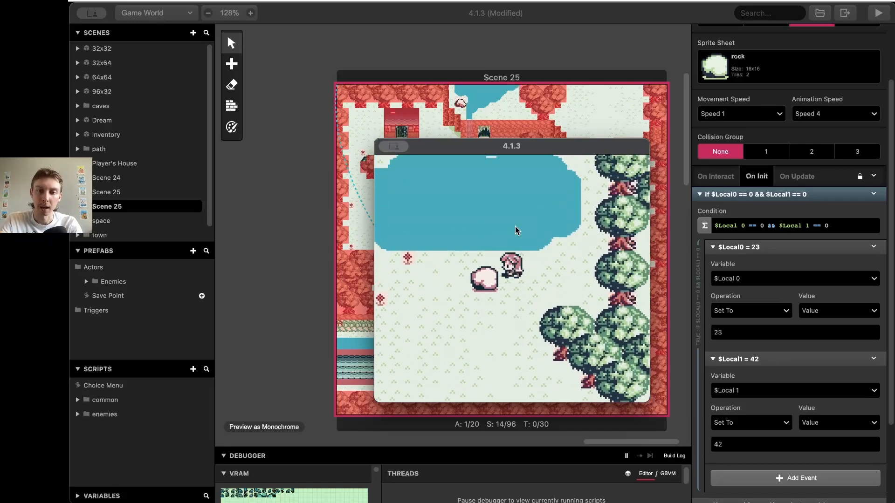
key("Left")
key("Down")
key("Left")
key("Right")
key("Up")
key("Left")
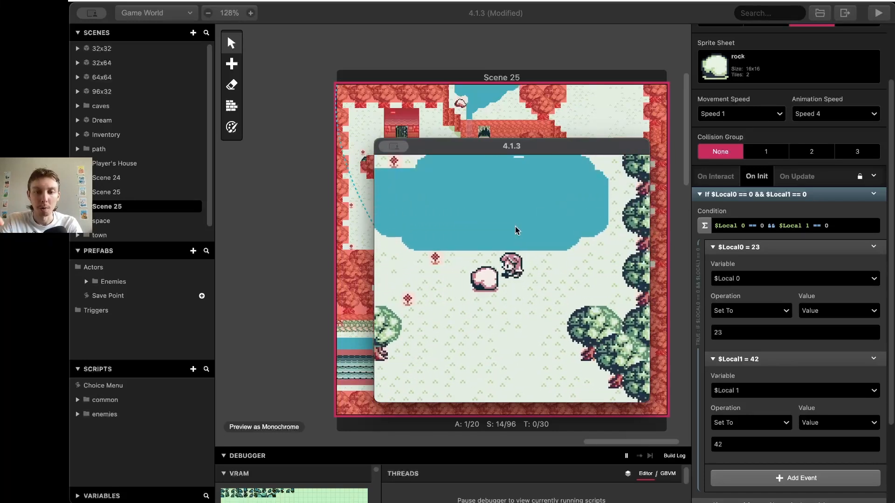
key("Left")
key("Left")
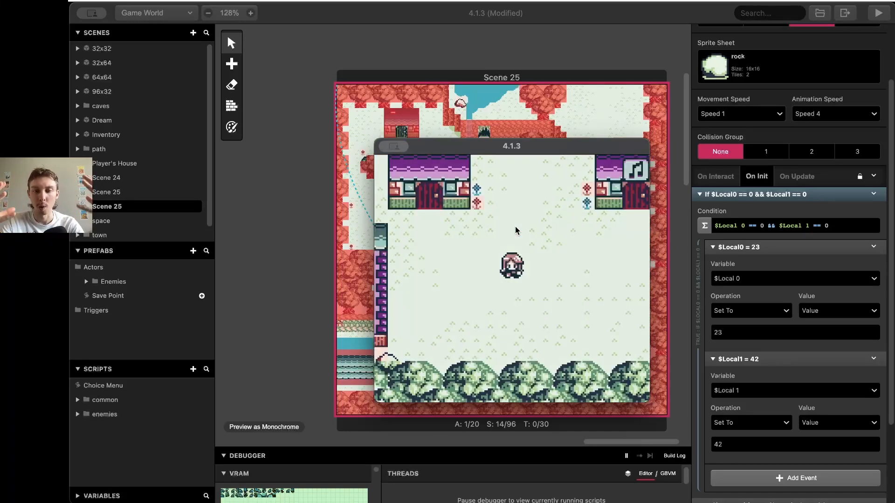
key("Up")
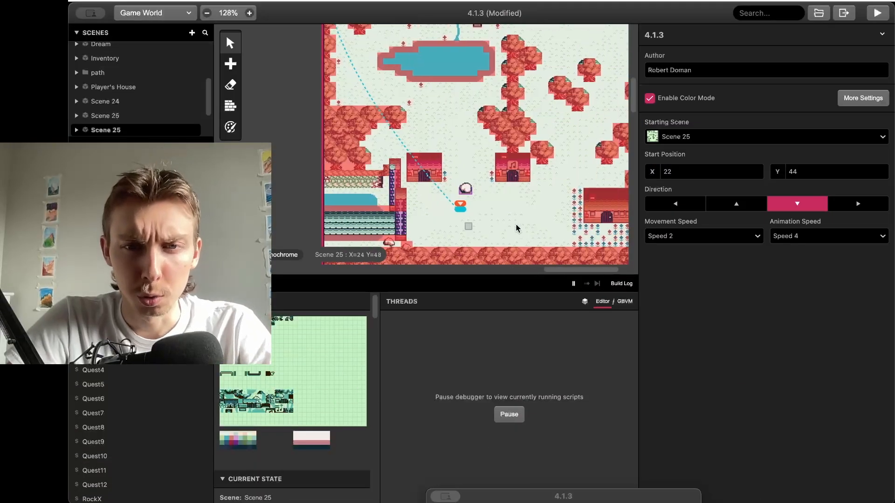
left_click(467, 194)
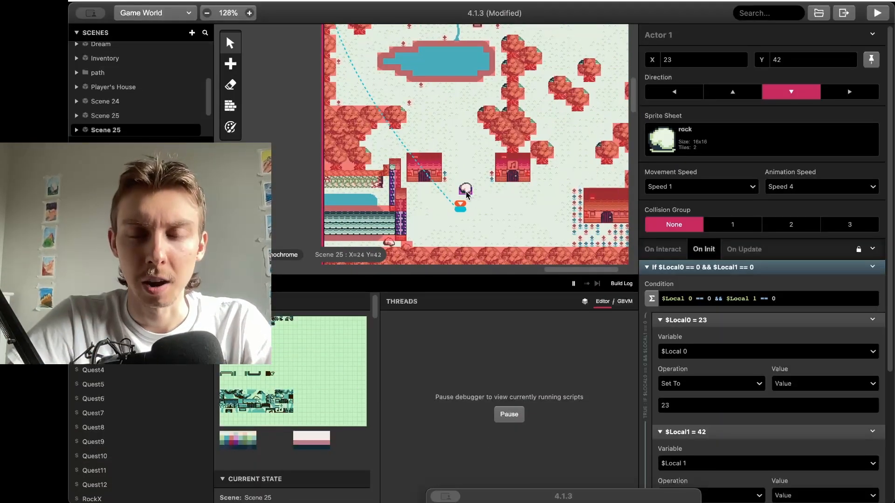
Paste three copies of the rock actor into the town scene
scroll(467, 194, "up", 3, "ctrl")
key("super+v")
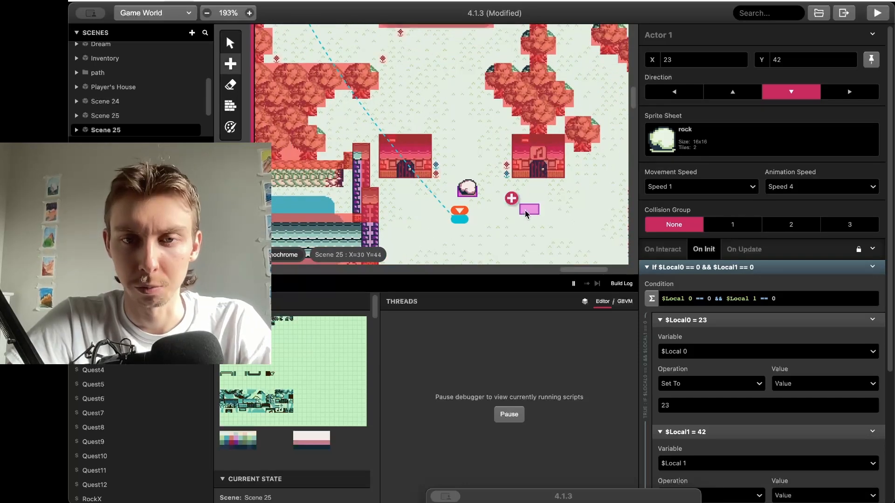
scroll(525, 211, "right", 1)
scroll(525, 212, "down", 1)
left_click(512, 200)
key("super+v")
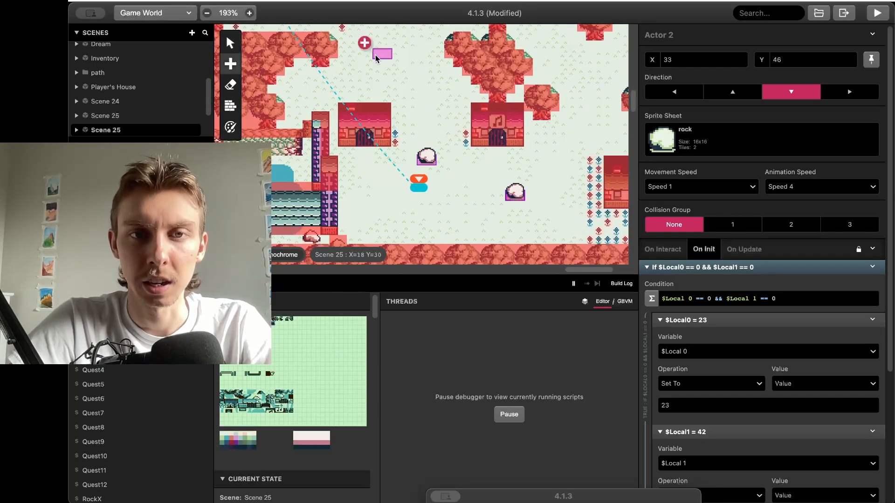
left_click(388, 67)
key("super+v")
left_click(583, 138)
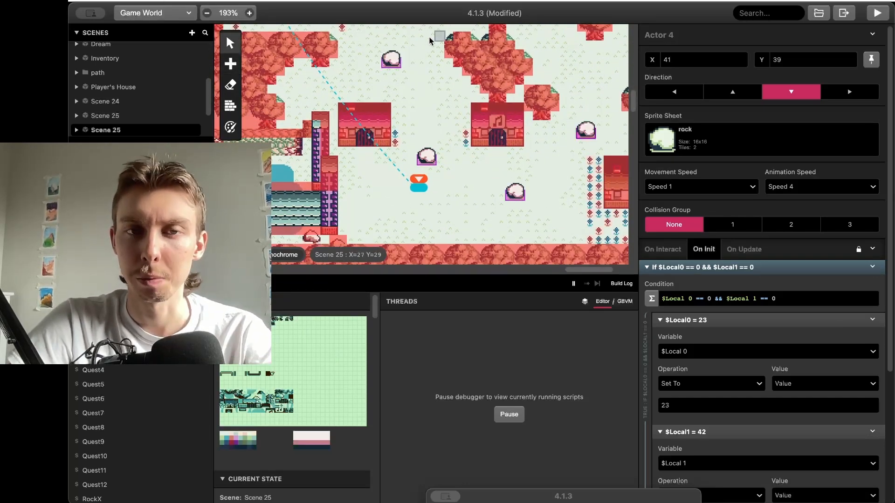
Edit the top-left rock's On Init stored X and Y values, entering 1 and 32
left_click(393, 61)
left_click(684, 250)
left_click(697, 251)
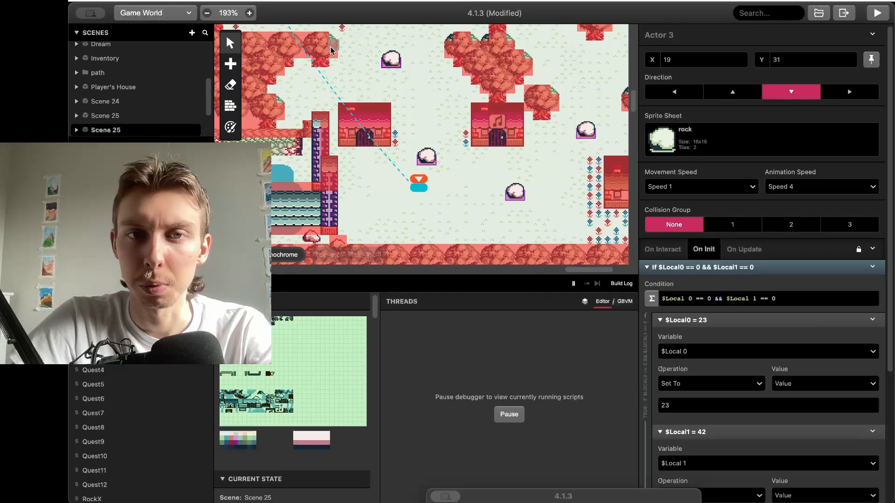
scroll(712, 320, "down", 2)
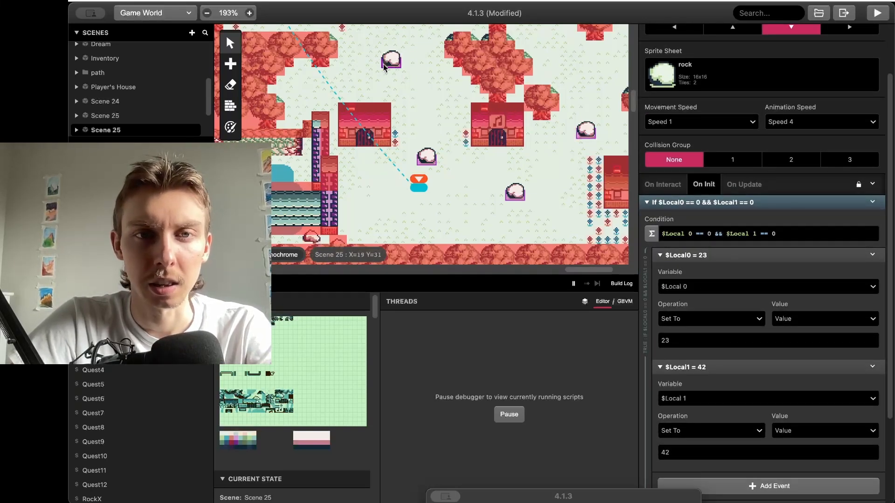
double_click(698, 340)
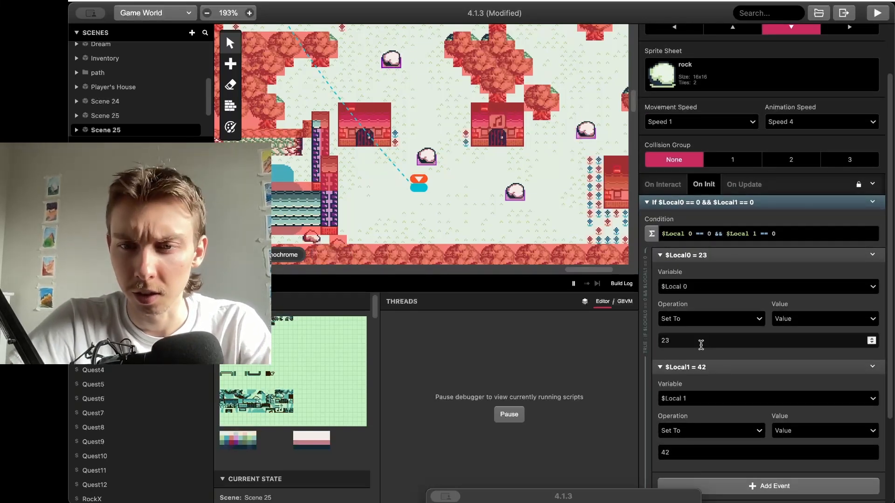
type("19")
double_click(683, 452)
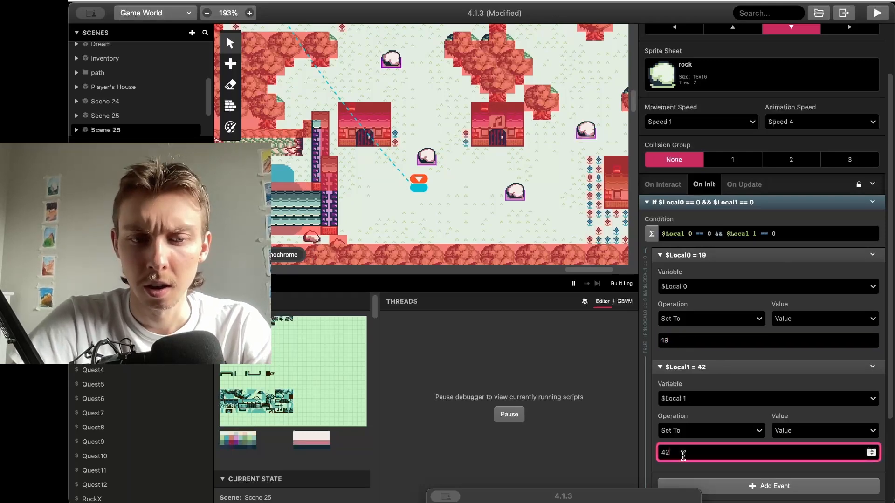
type("32")
Set Actor 4's On Init stored position values to 41, 39
left_click(582, 136)
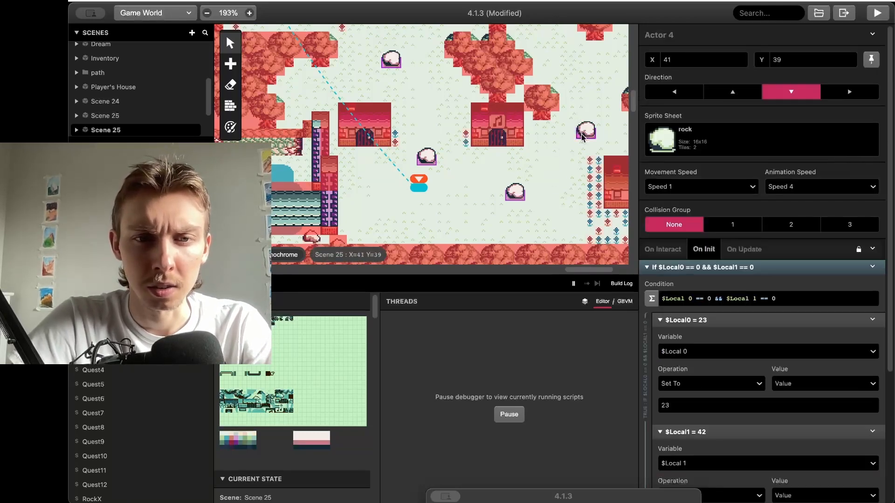
left_click(729, 410)
type("41")
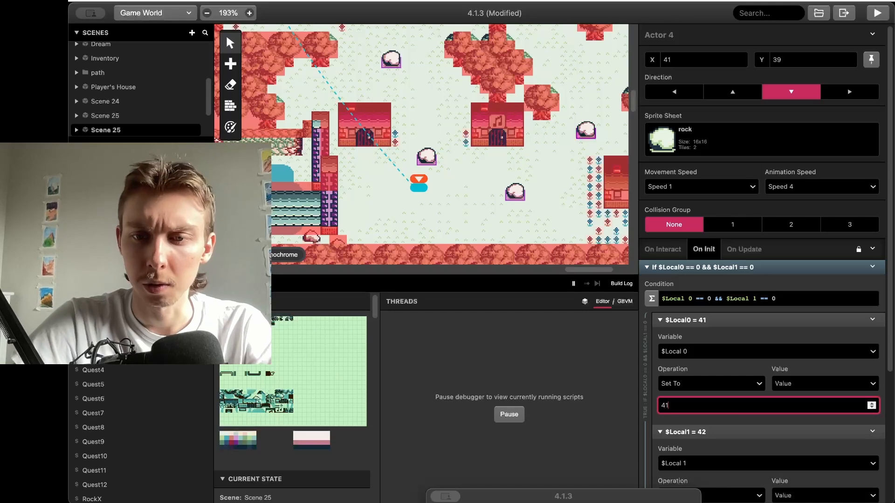
scroll(726, 410, "down", 3)
double_click(698, 392)
type("32")
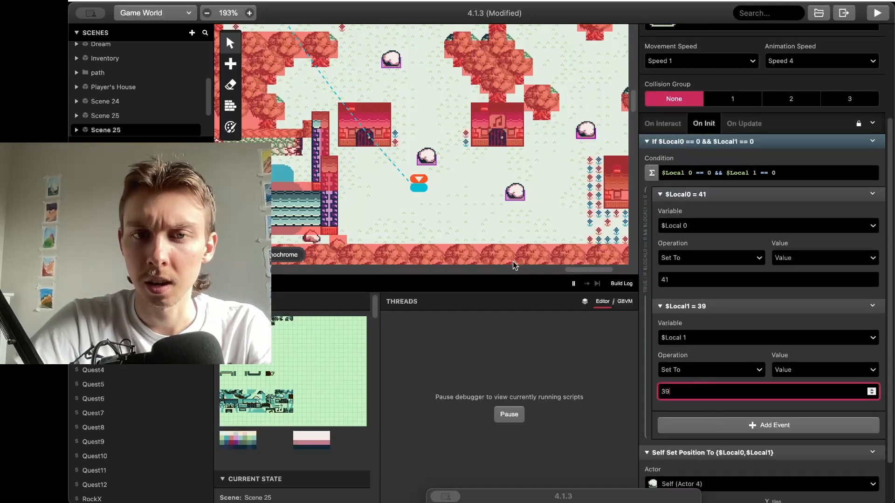
Set Actor 2's stored position values to 33, 46, then run the game
left_click(511, 196)
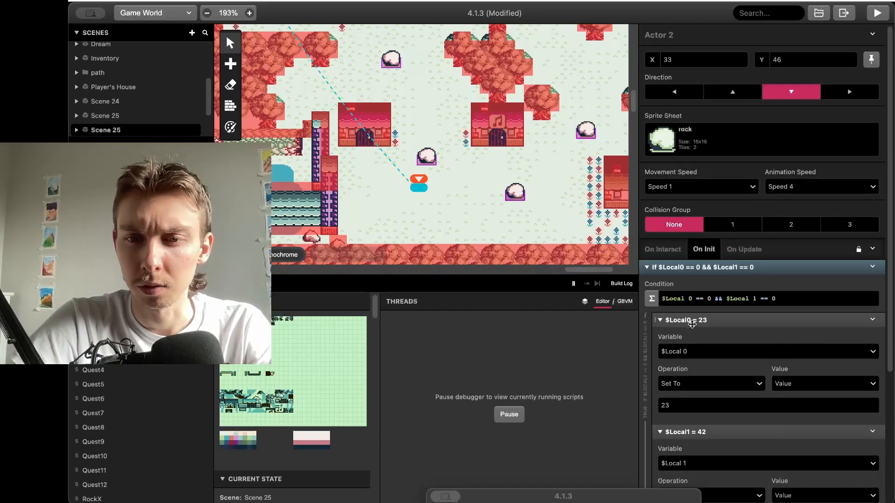
double_click(690, 405)
type("33")
scroll(687, 401, "down", 4)
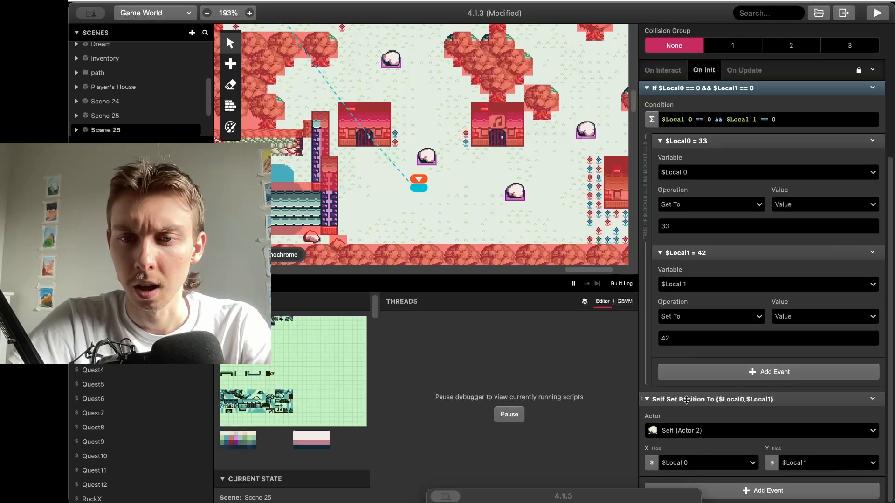
double_click(679, 339)
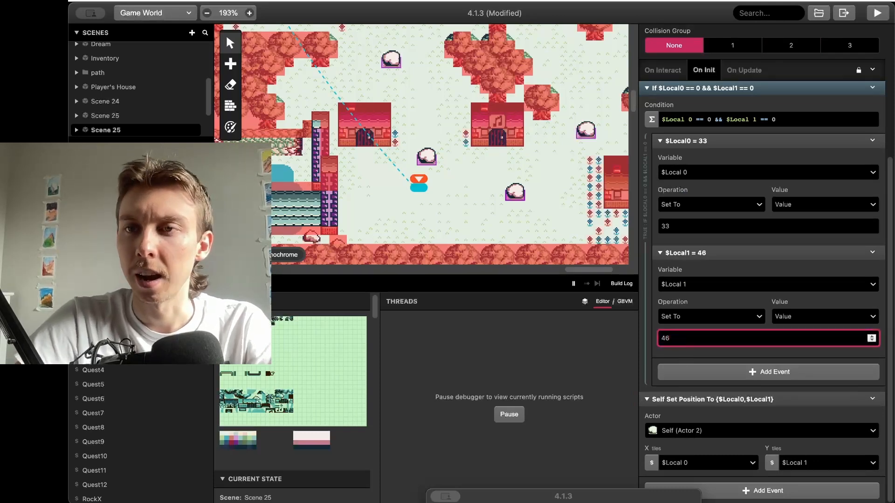
left_click(870, 15)
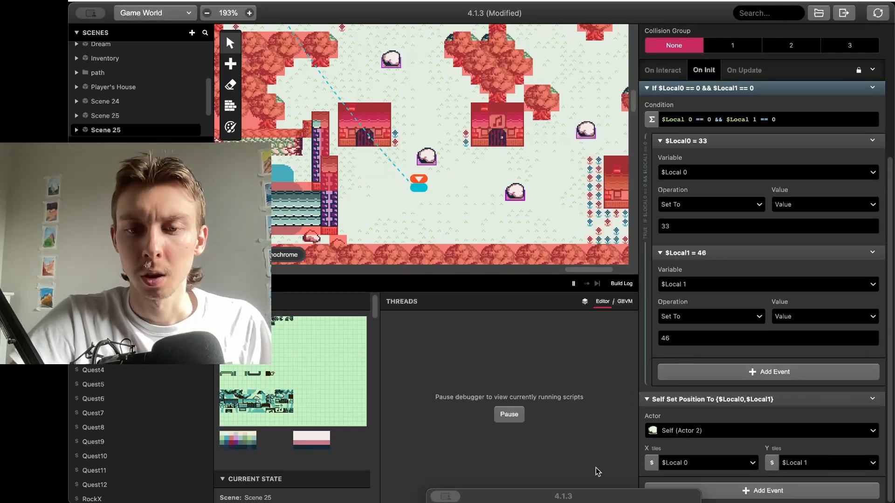
Move the game preview to mid-screen and walk the player around the town
left_click_drag(579, 499, 563, 159)
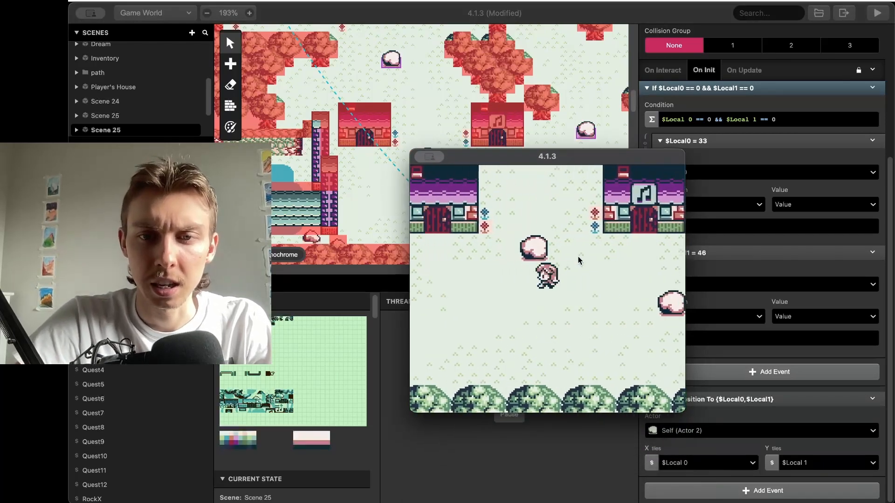
key("Up")
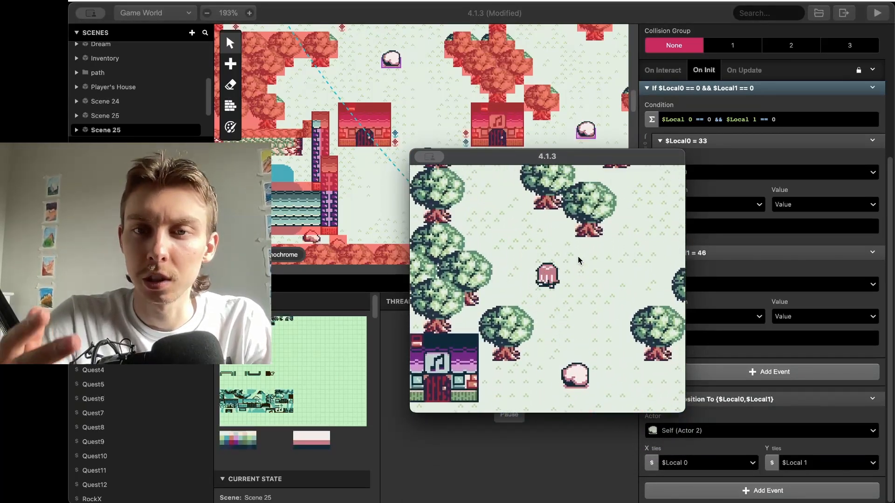
key("Down")
key("Left")
key("Right")
key("Up")
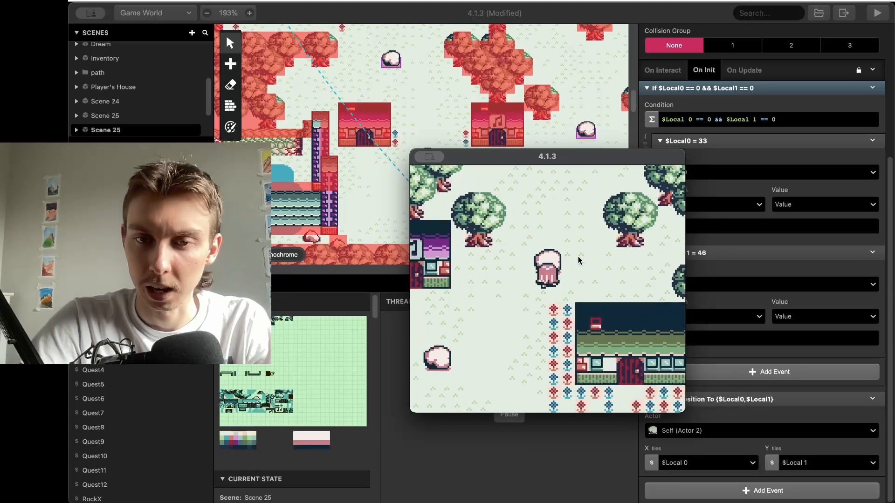
key("Up")
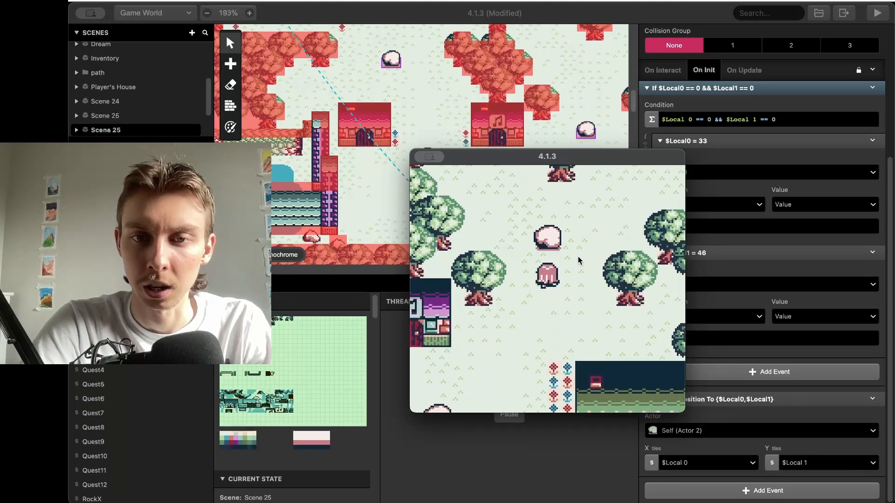
Walk left and push a rock upward, then head toward the lake and back
key("Left")
key("Down")
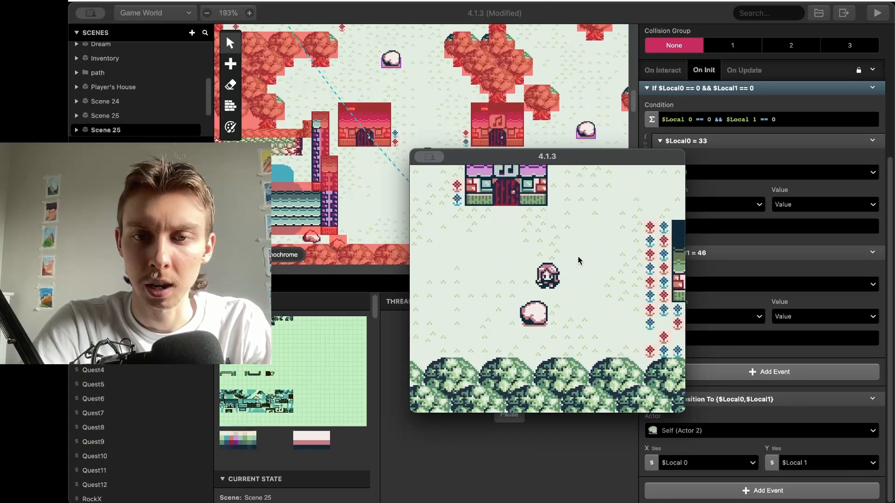
key("Left")
key("Up")
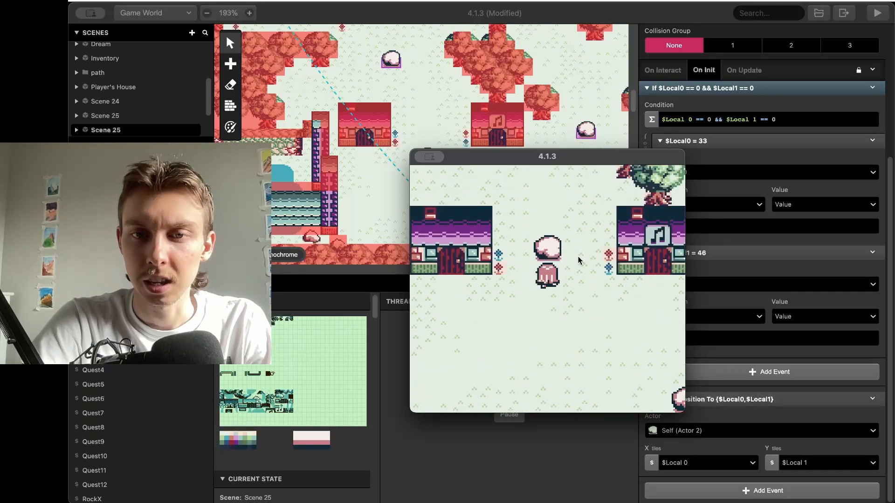
key("Down")
key("Up")
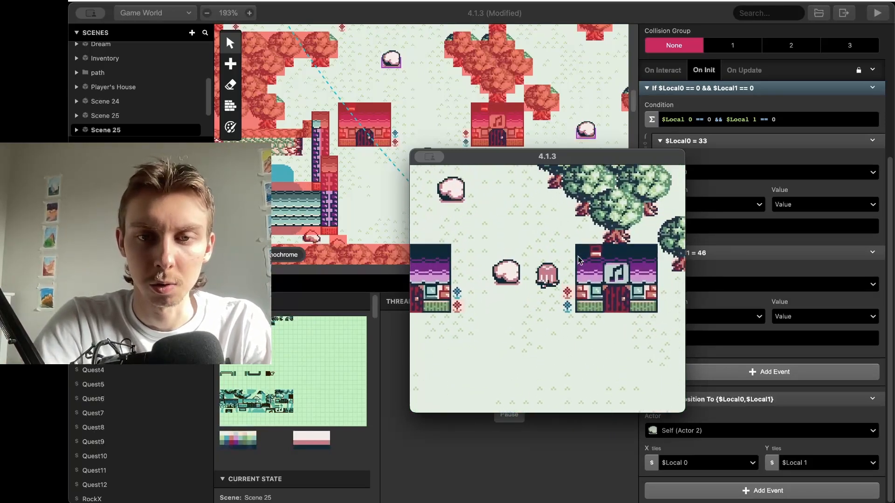
key("Left")
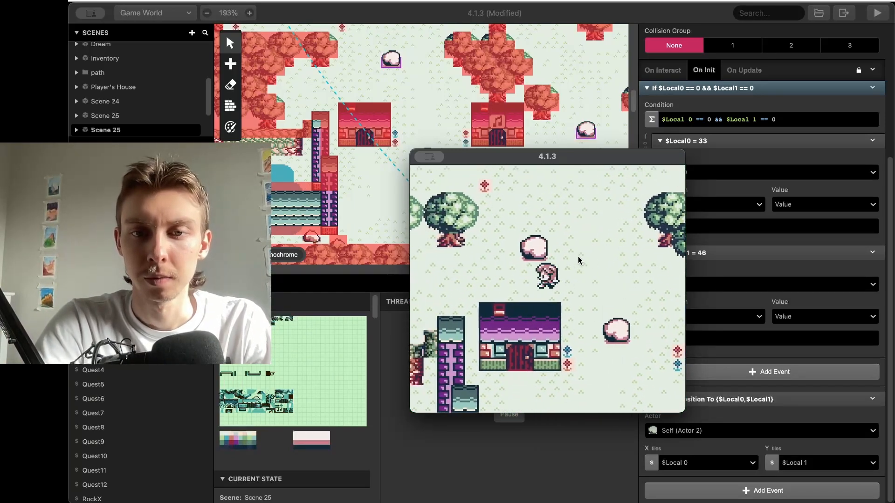
key("Up")
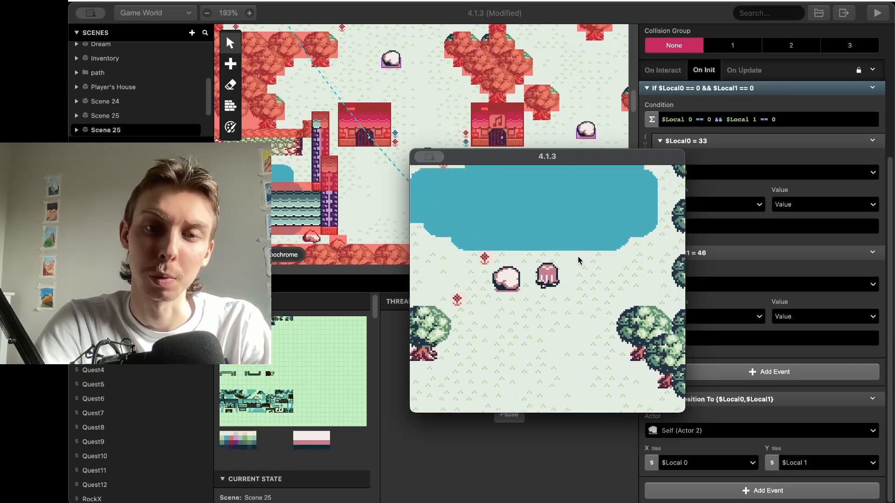
key("Down")
key("Down")
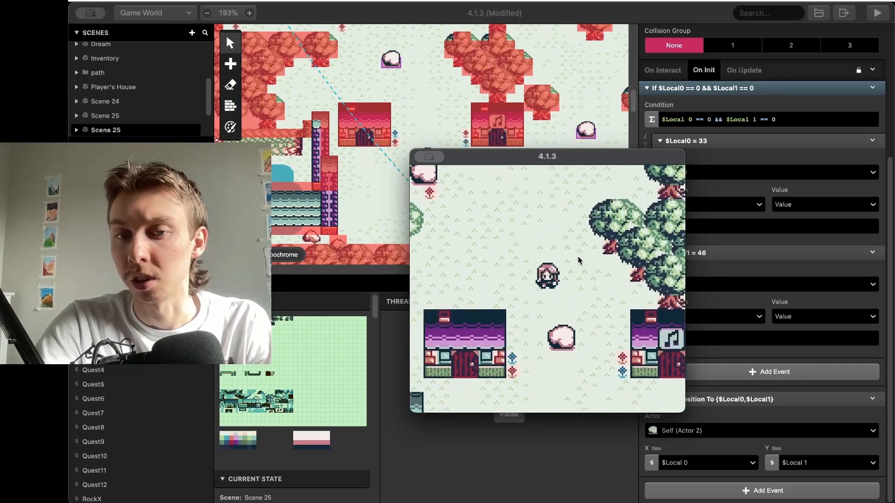
key("Down")
Walk right to another rock, push it, then head down to the music house
key("Right")
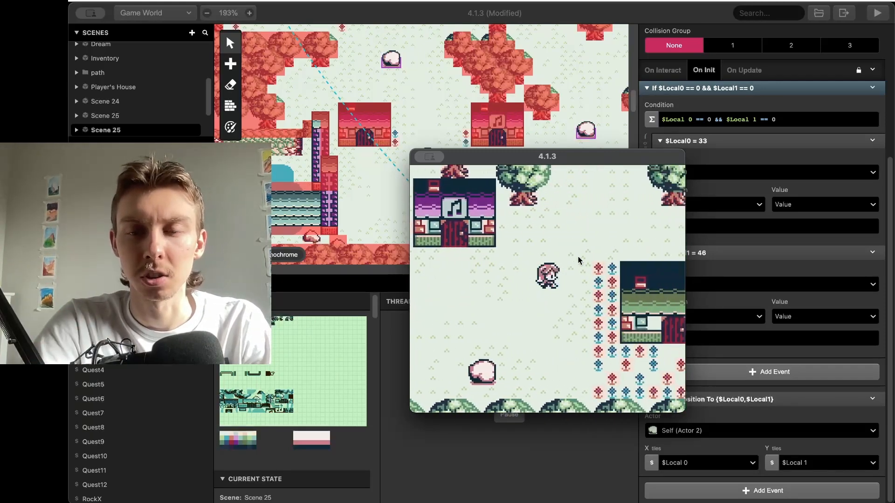
key("Up")
key("Up")
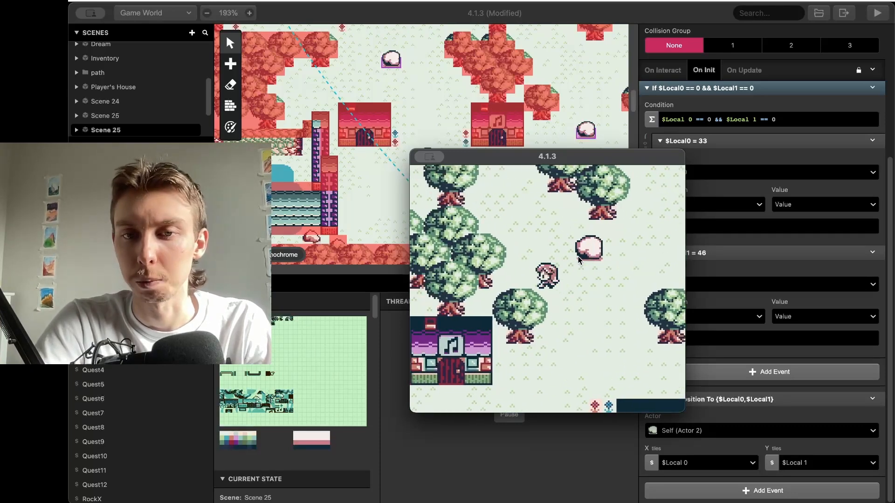
key("Down")
key("Right")
key("Up")
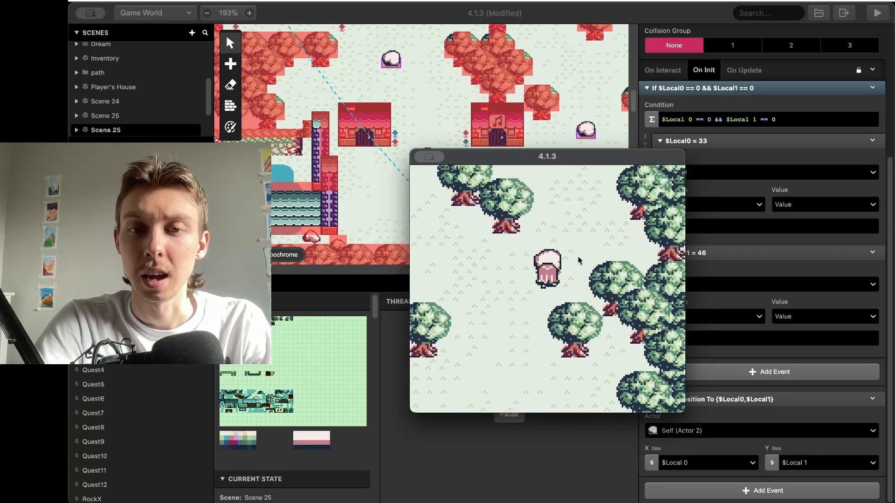
key("Up")
key("Right")
key("Down")
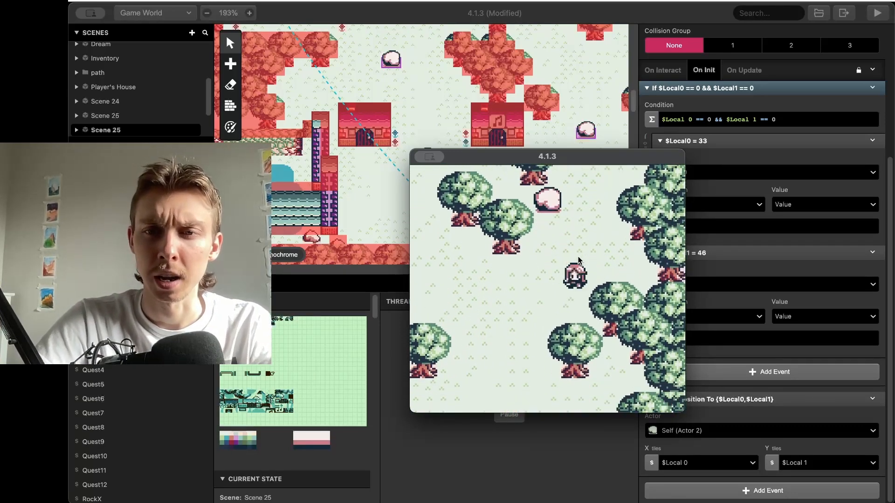
key("Left")
key("Down")
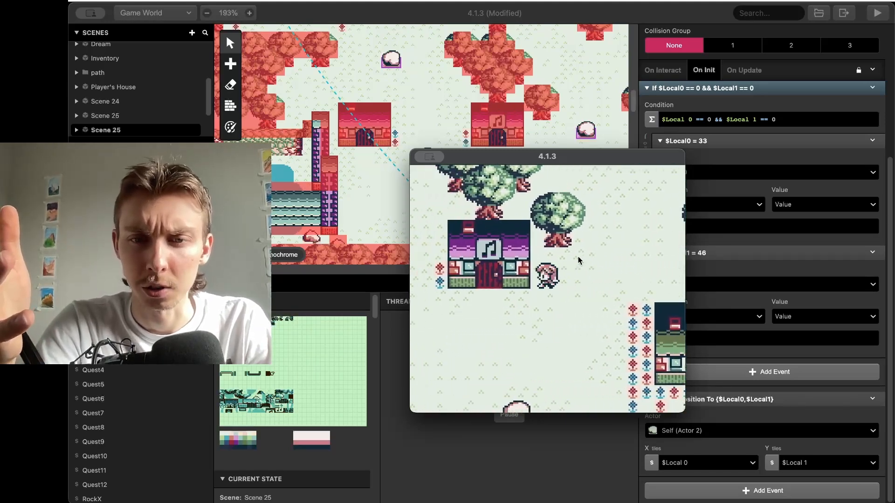
key("Left")
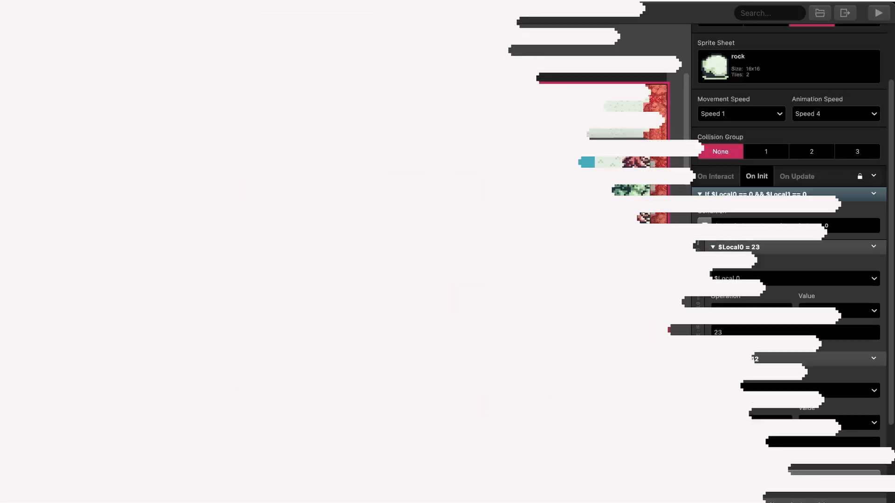
Push the rock two tiles left, then up, stepping beside it
key("Down")
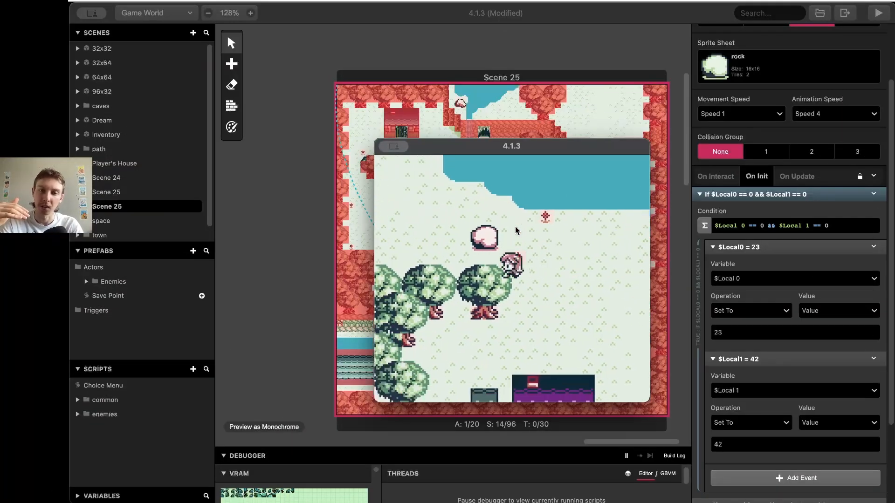
key("Up")
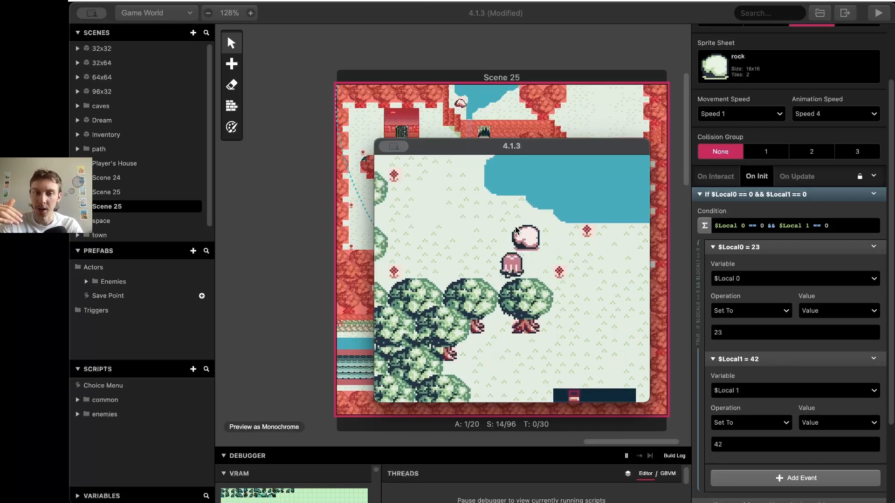
key("Left")
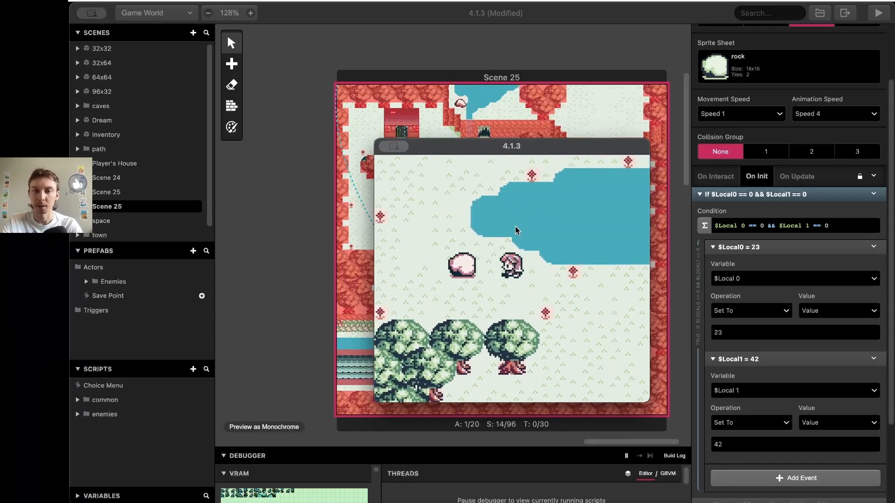
key("Down")
key("Left")
key("Up")
key("Up")
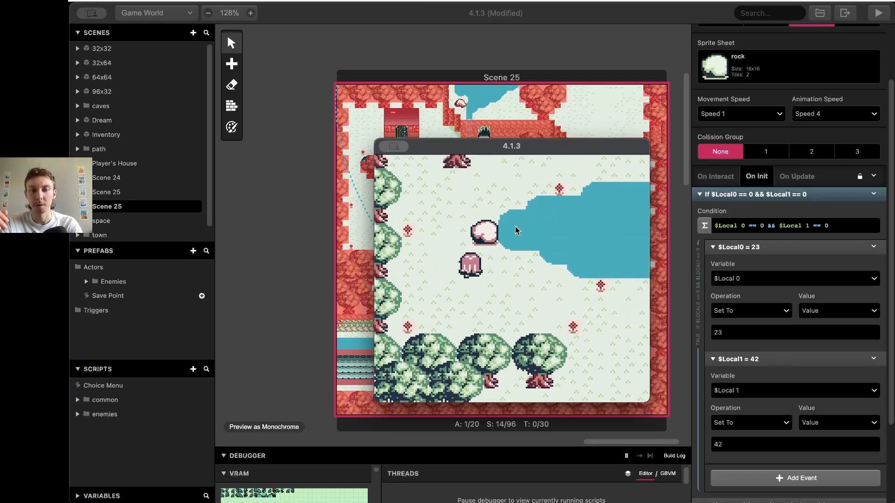
key("Left")
Push the rock one tile right, then leave and re-enter the lake scene
key("Up")
key("Right")
key("z")
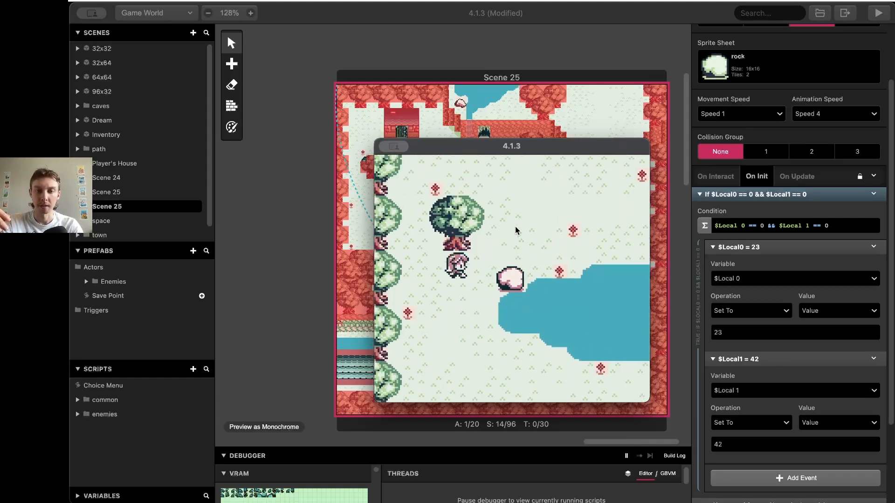
key("Down")
key("Right")
key("Up")
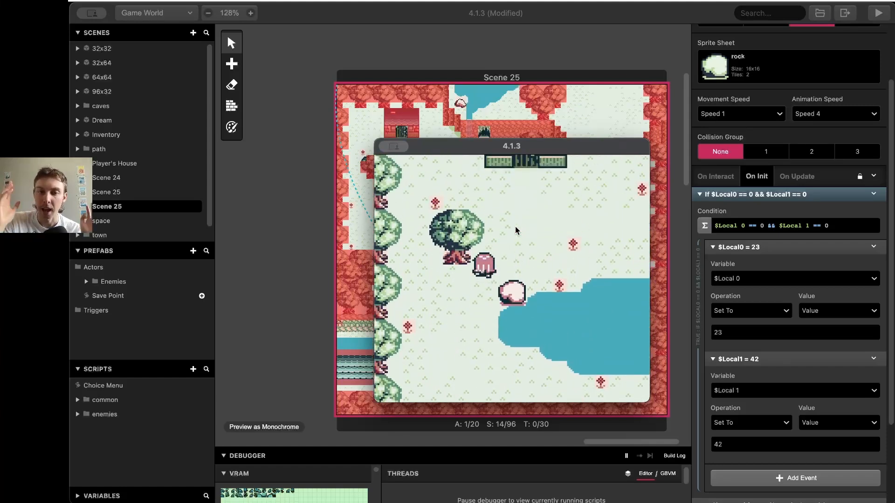
key("Up")
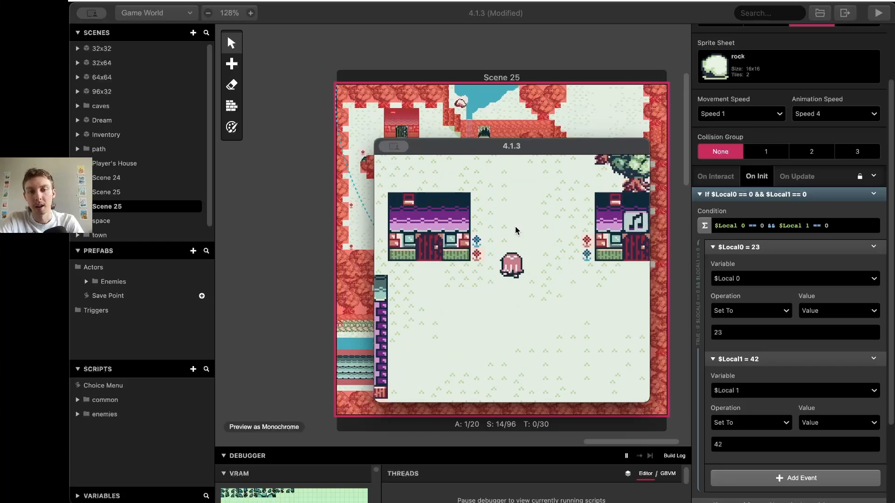
key("Left")
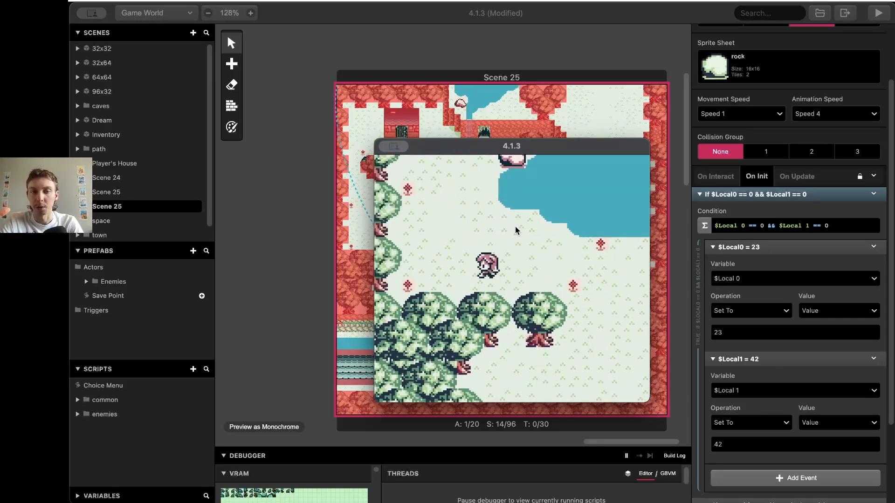
key("Up")
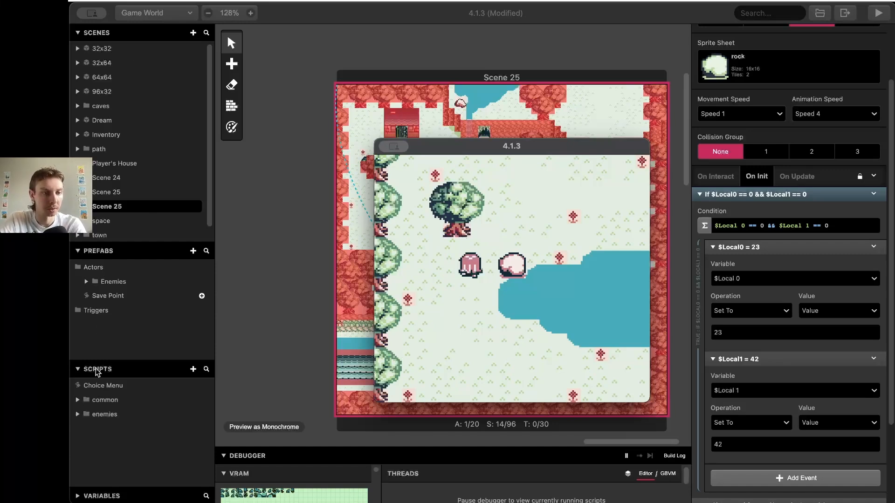
Expand the Variables list, enlarge it to most of the panel, and browse through it
left_click(112, 494)
left_click(111, 495)
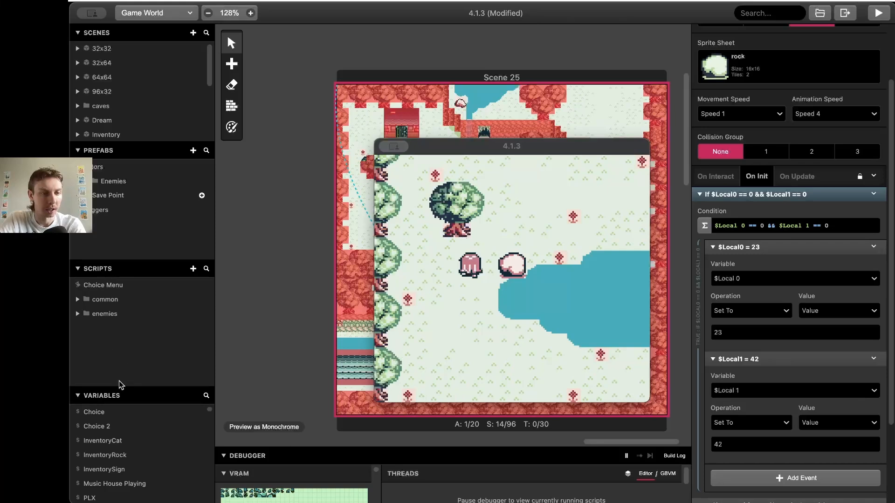
left_click_drag(120, 386, 126, 174)
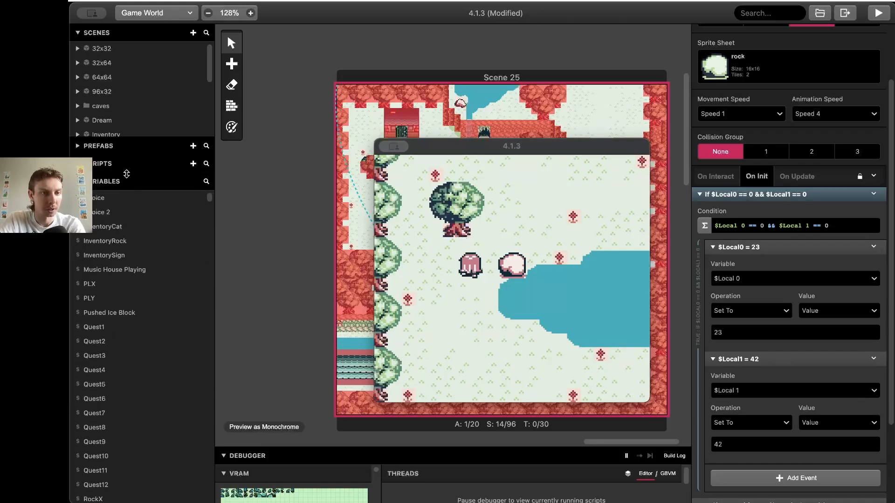
scroll(128, 292, "down", 20)
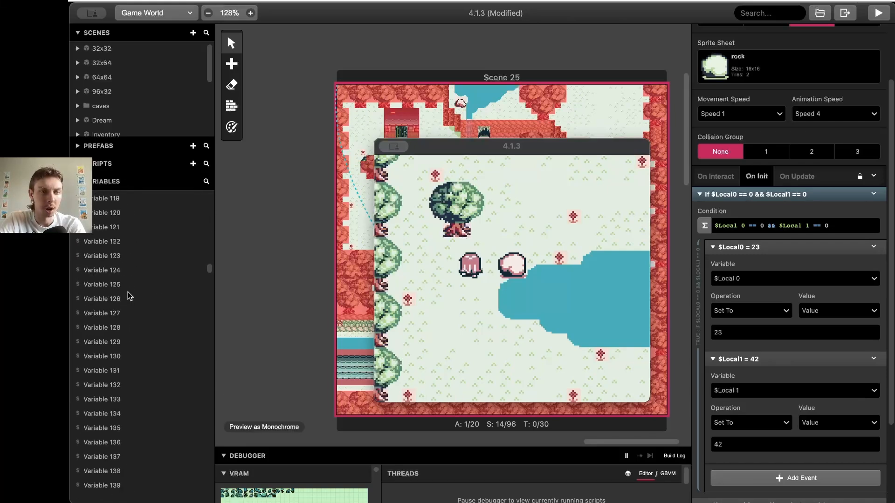
scroll(128, 291, "down", 20)
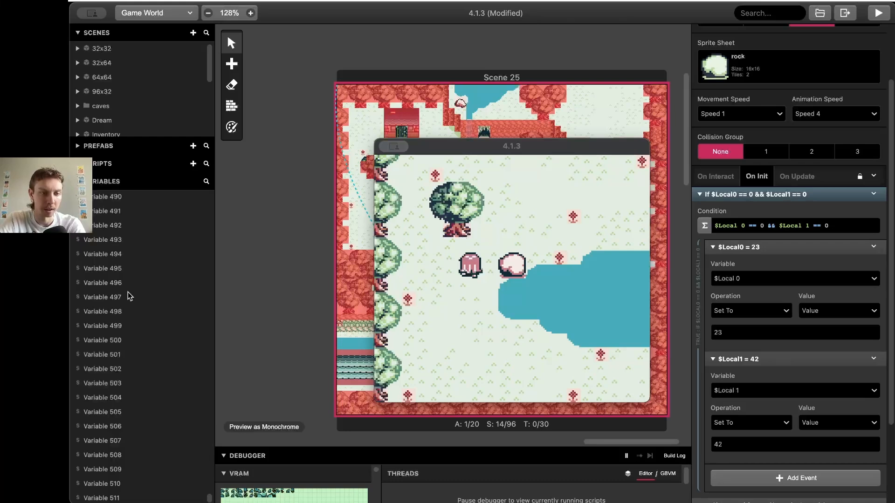
scroll(128, 292, "up", 20)
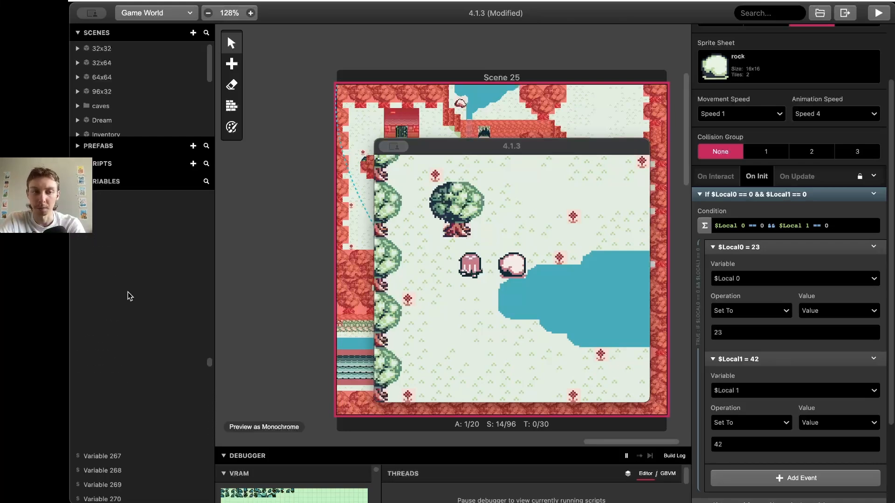
scroll(128, 292, "up", 20)
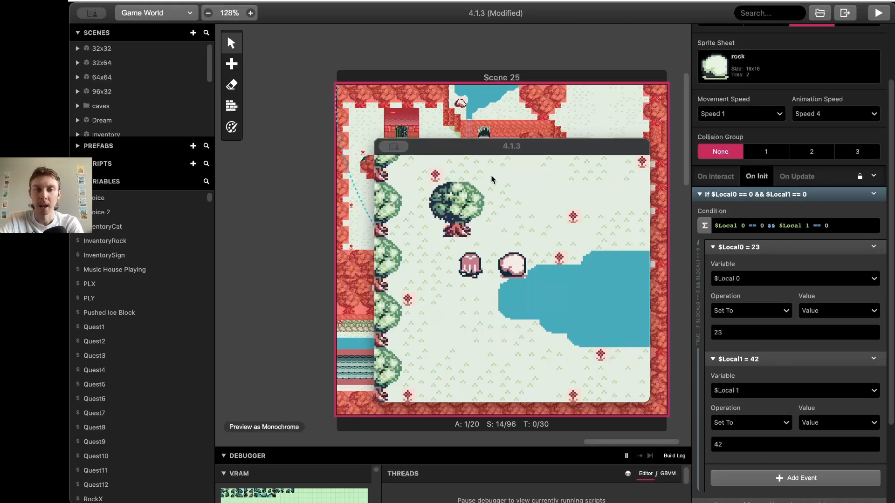
left_click_drag(465, 143, 391, 141)
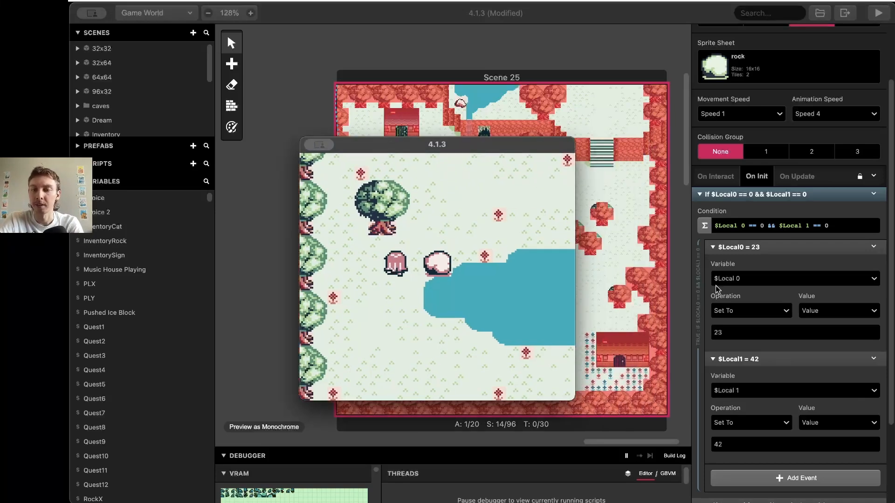
left_click(752, 396)
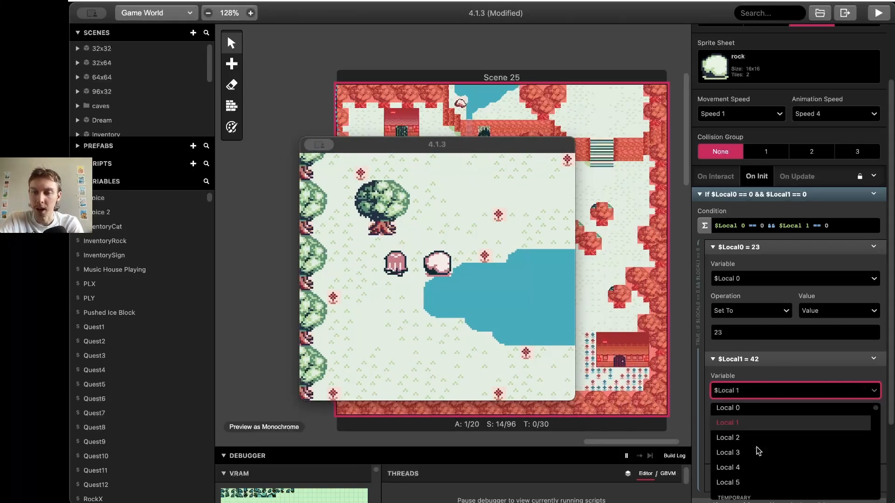
scroll(757, 446, "down", 2)
scroll(757, 447, "up", 2)
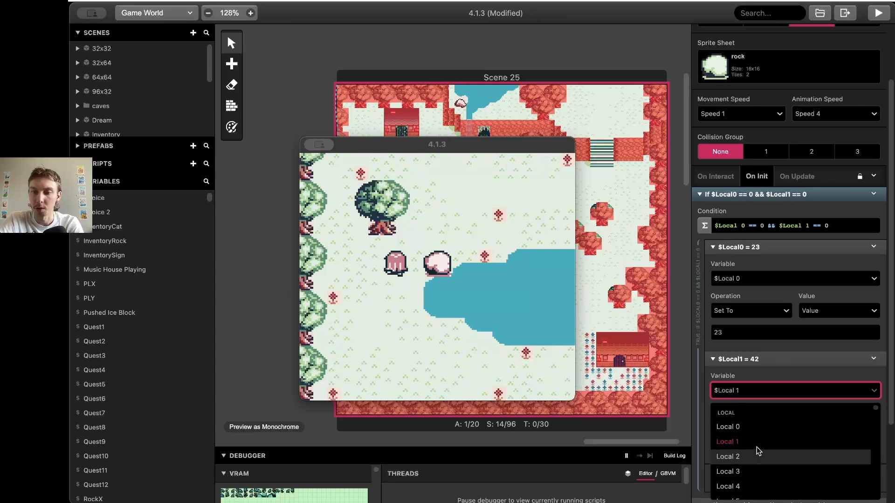
scroll(757, 447, "down", 3)
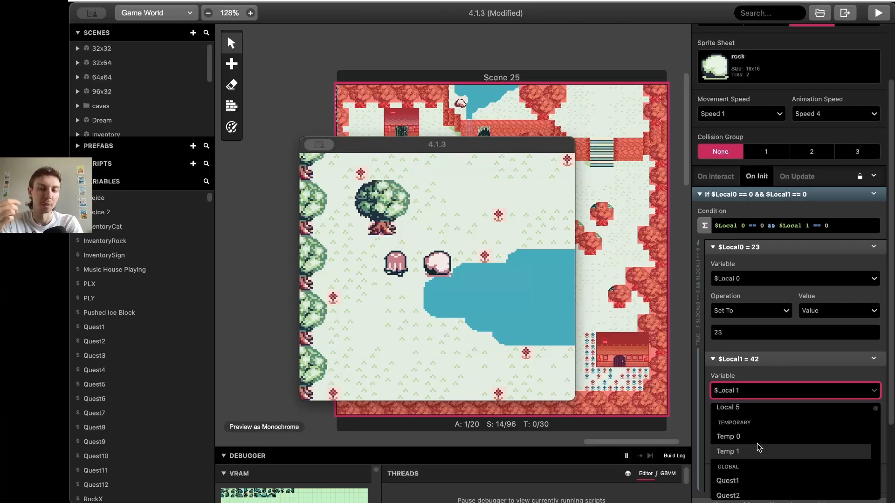
scroll(762, 405, "up", 1)
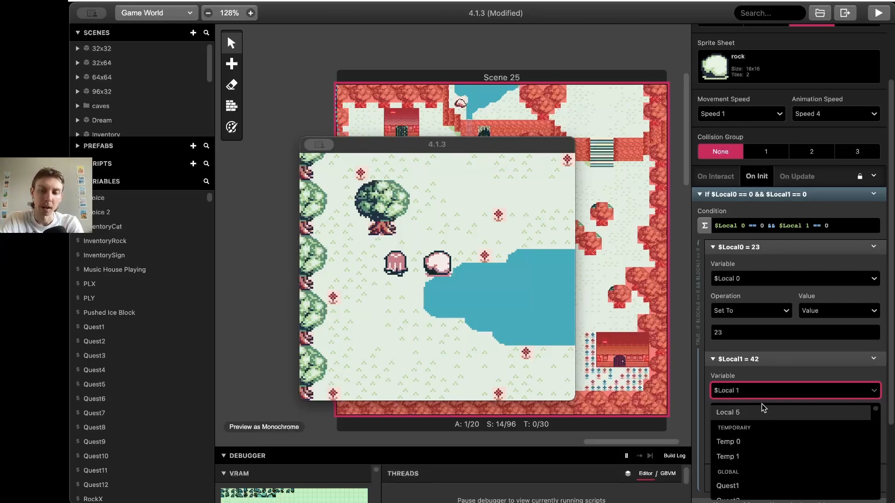
left_click(745, 390)
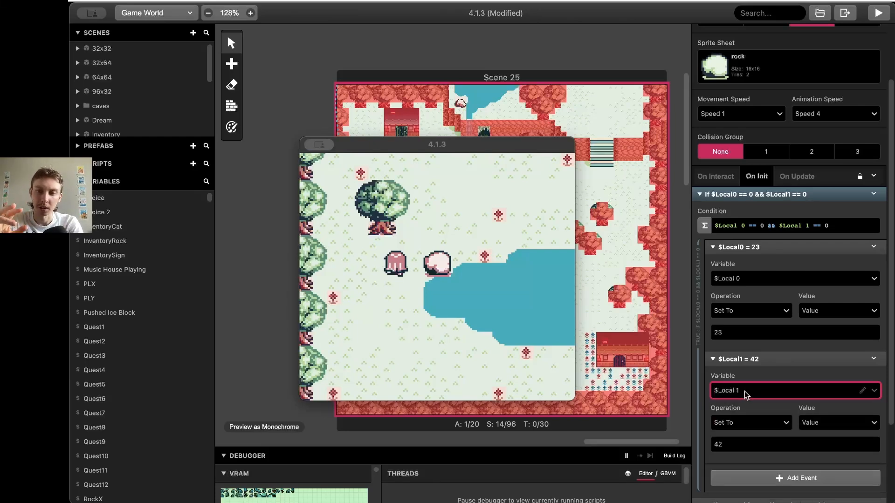
left_click(763, 279)
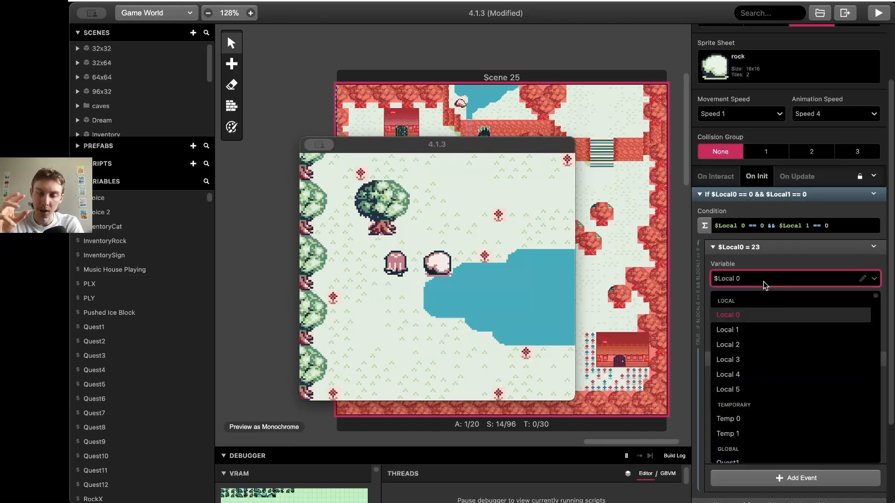
left_click(765, 284)
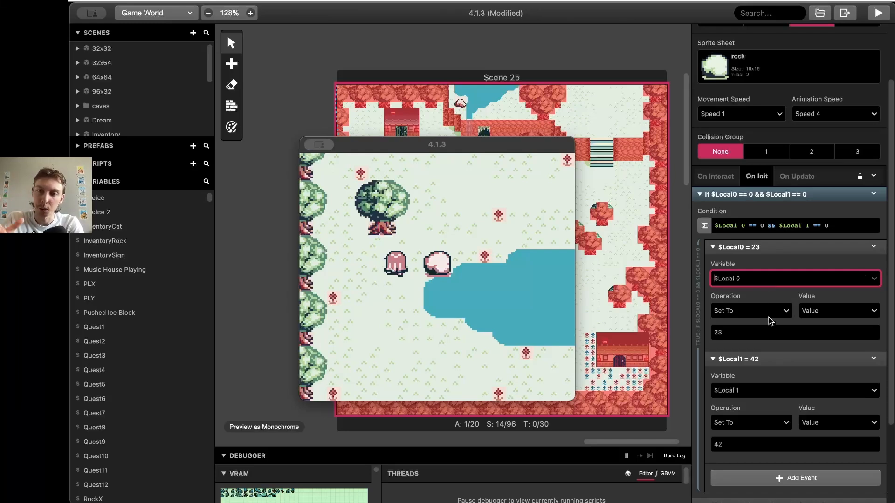
type("dad")
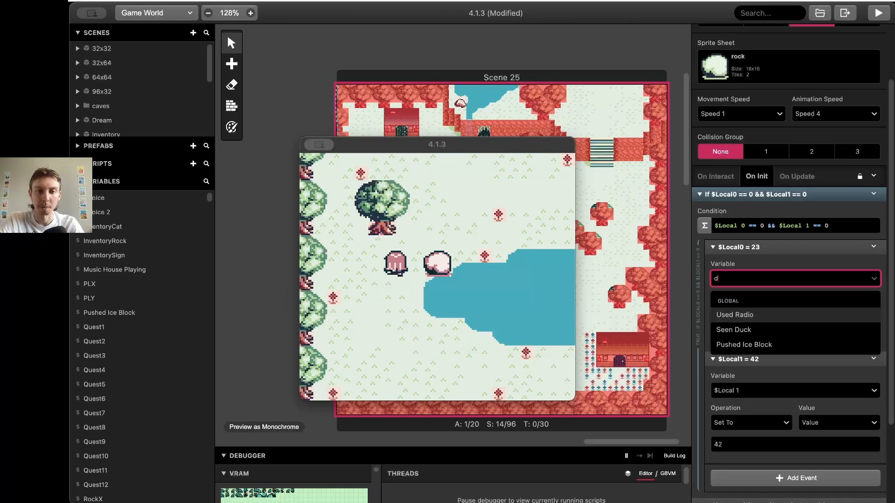
key("Escape")
type("§")
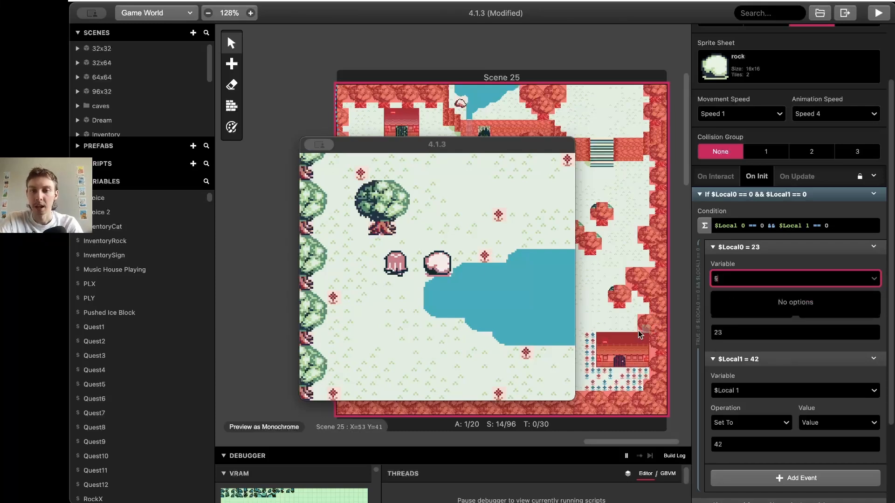
left_click(447, 239)
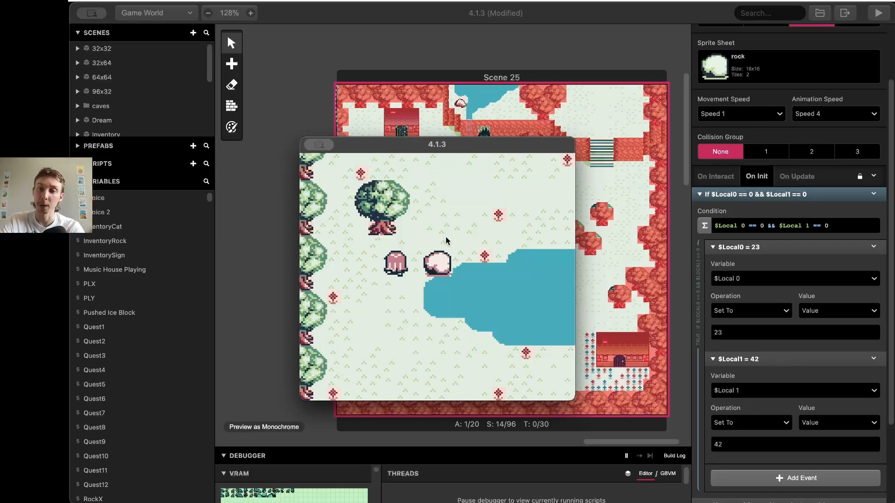
Walk out into town and back past the houses to the rock beside the lake
key("Up")
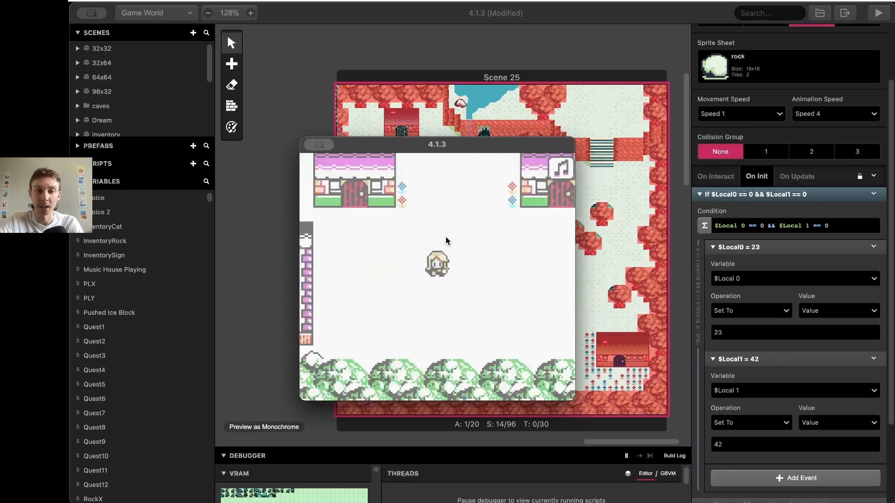
key("Up")
key("Left")
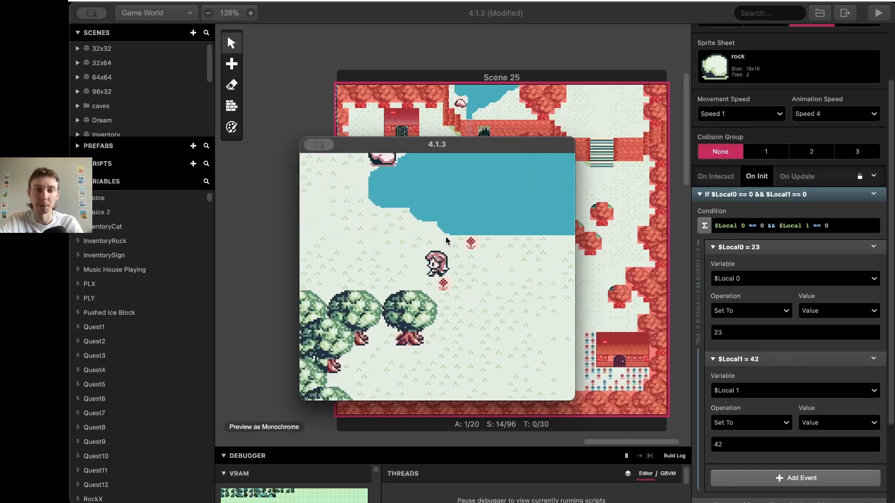
key("Up")
key("Up")
key("Right")
key("Up")
key("Right")
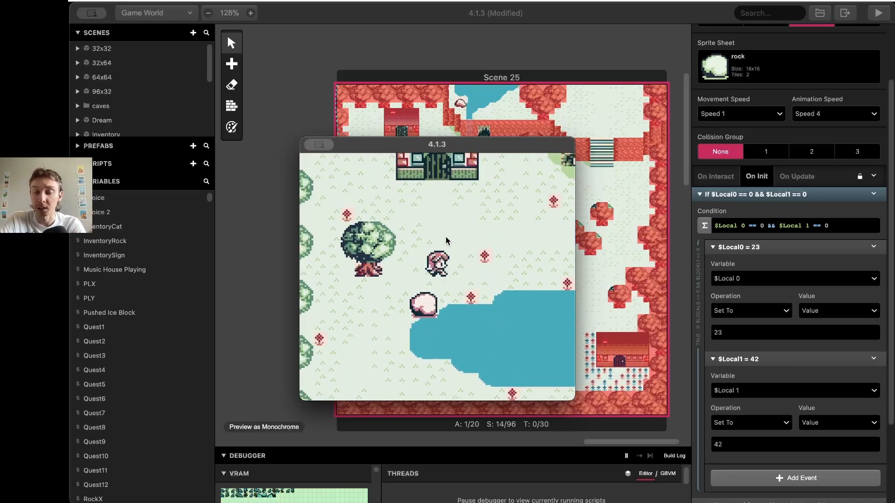
left_click(603, 482)
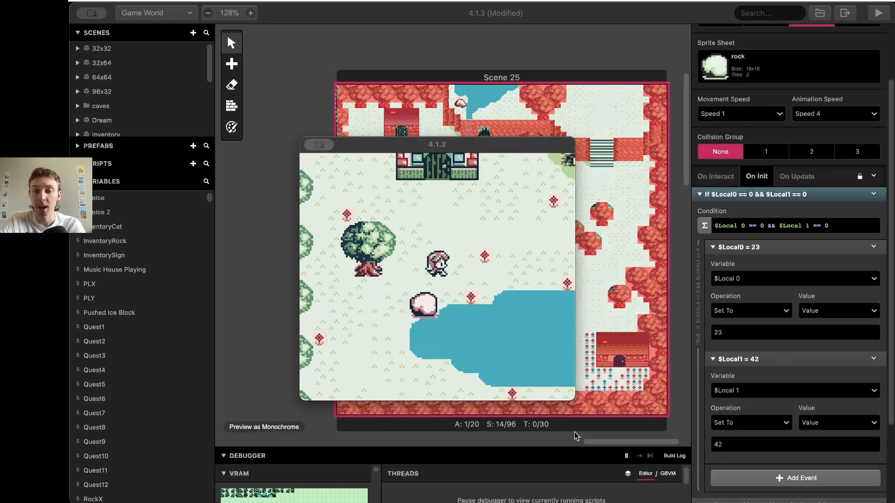